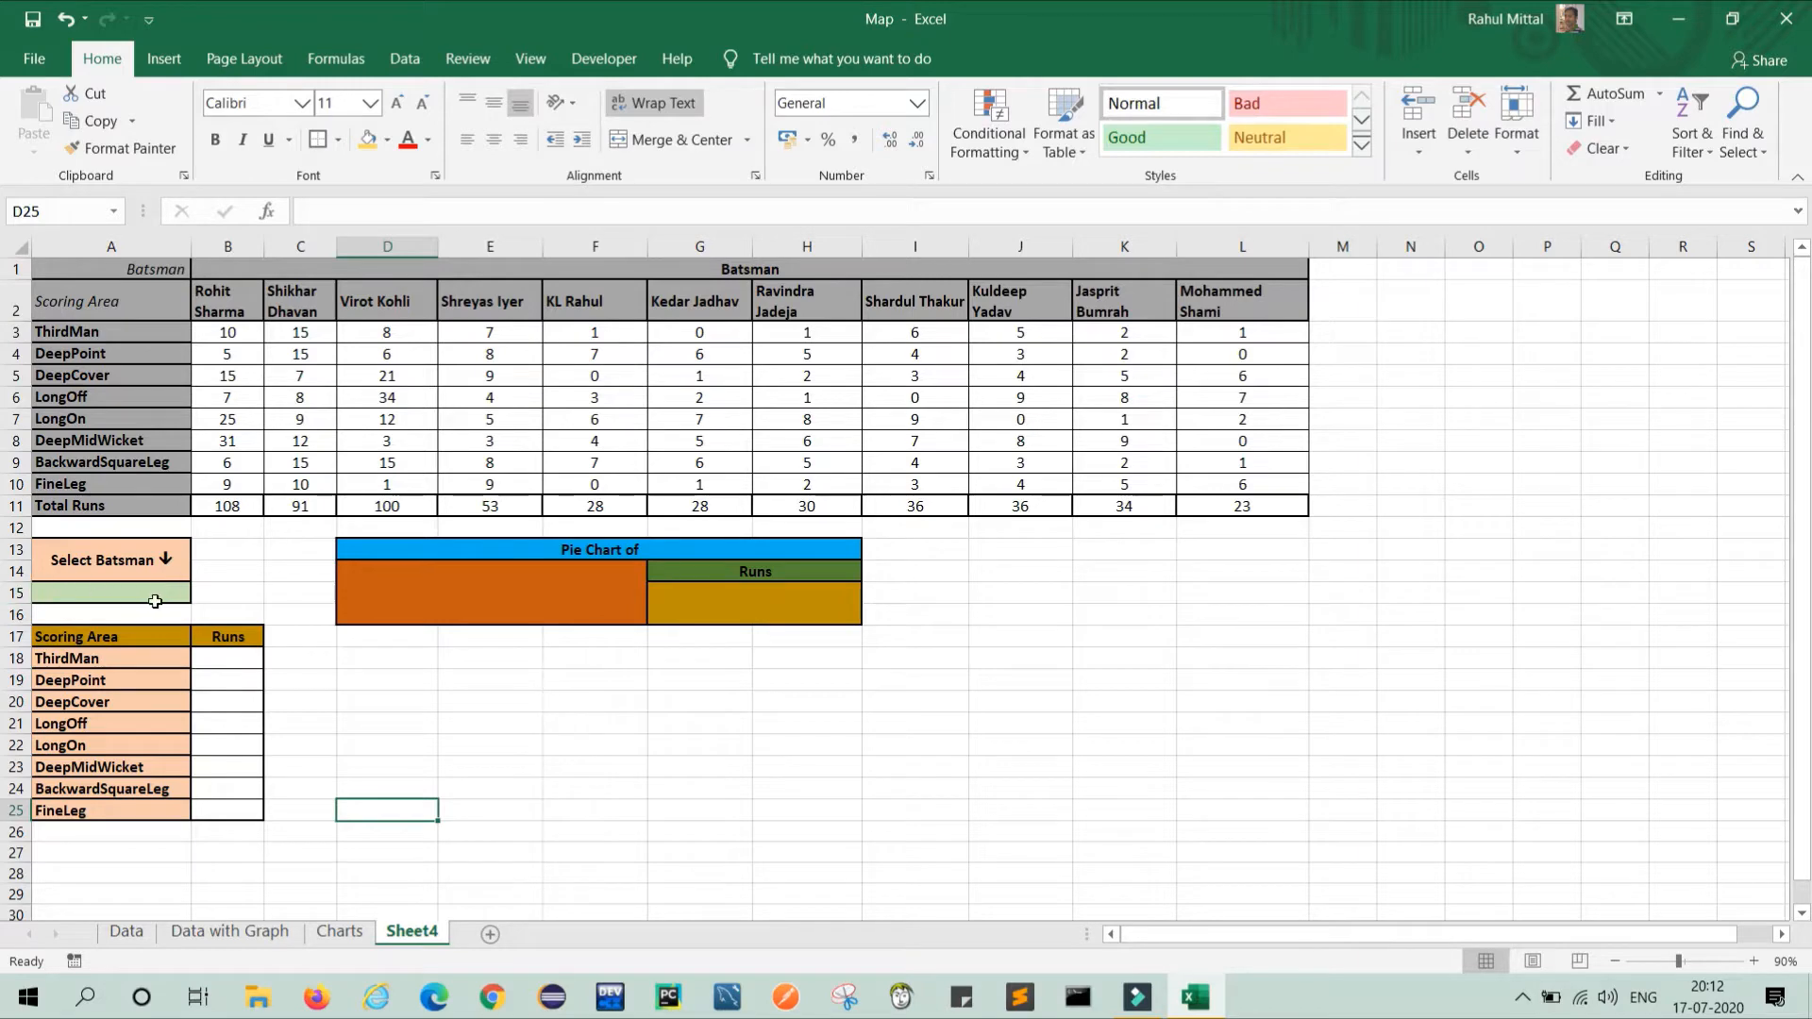
Step: Add list data validation to cell A15 under Select Batsman, using the batsman names in =$B$2:$L$2 as the source
{"action": "left_click", "coordinate": [94, 592]}
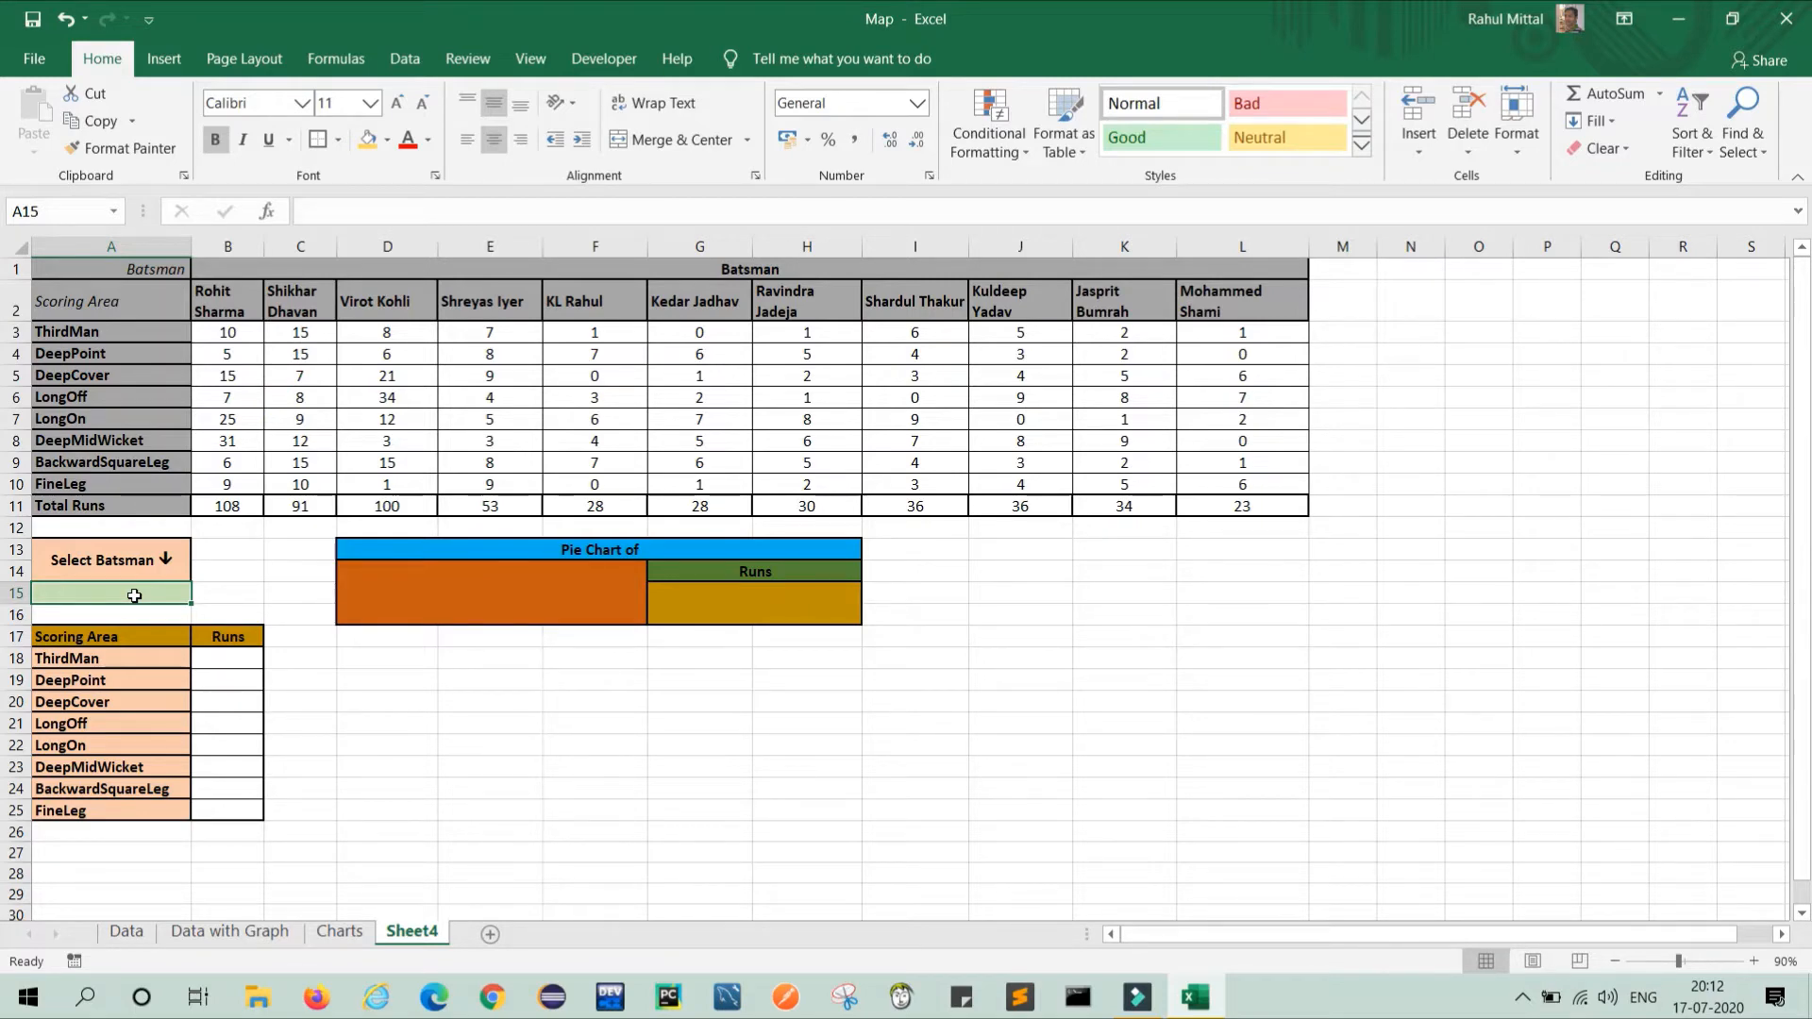
{"action": "left_click", "coordinate": [405, 59]}
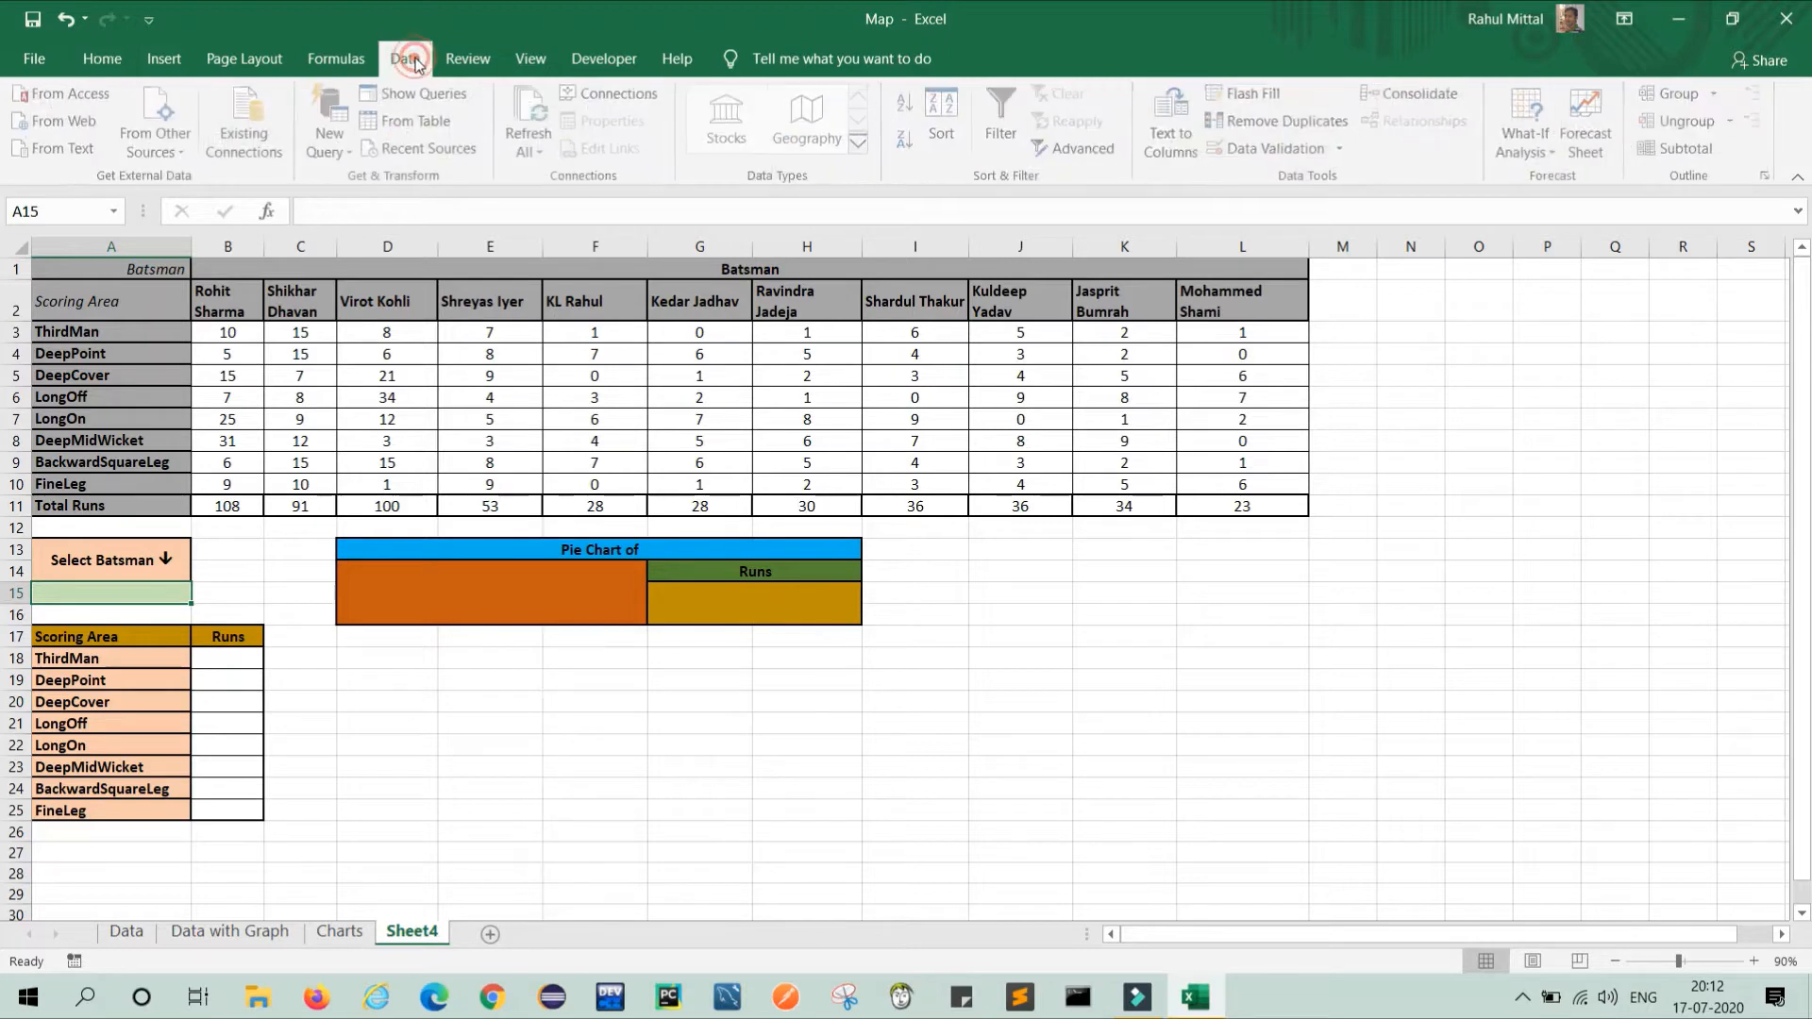
{"action": "left_click", "coordinate": [1272, 150]}
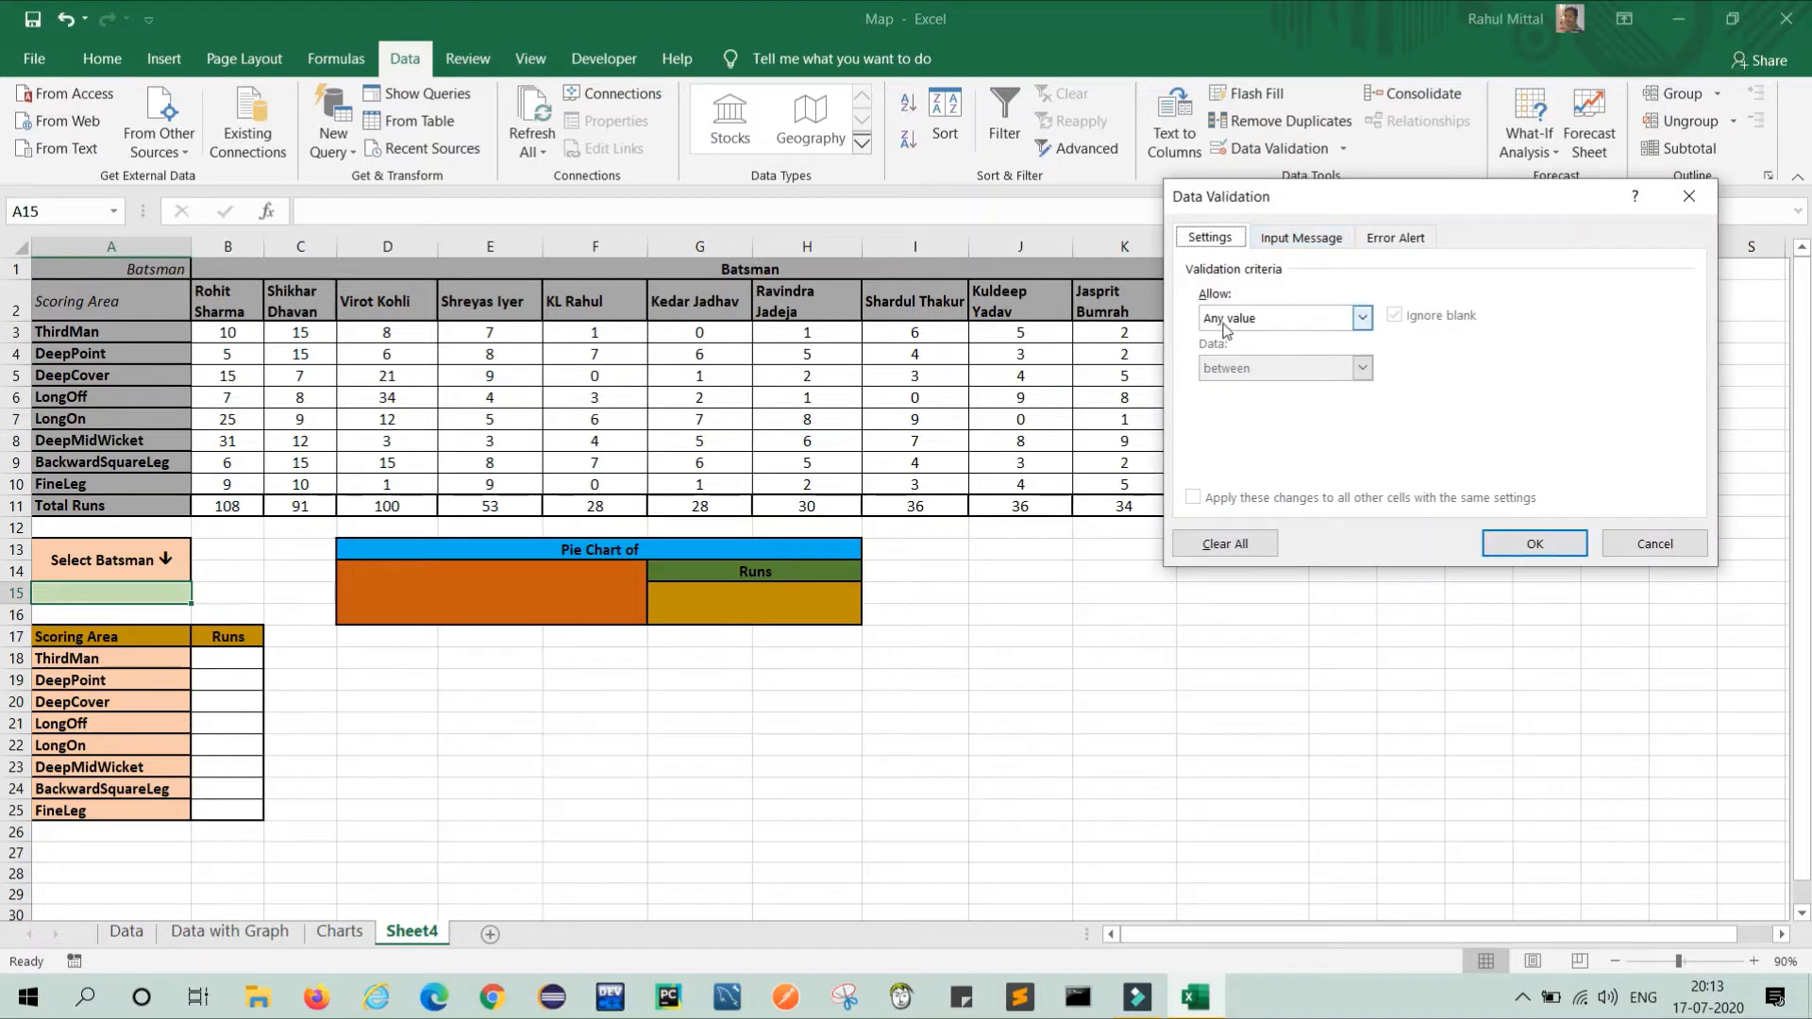
{"action": "left_click", "coordinate": [1361, 318]}
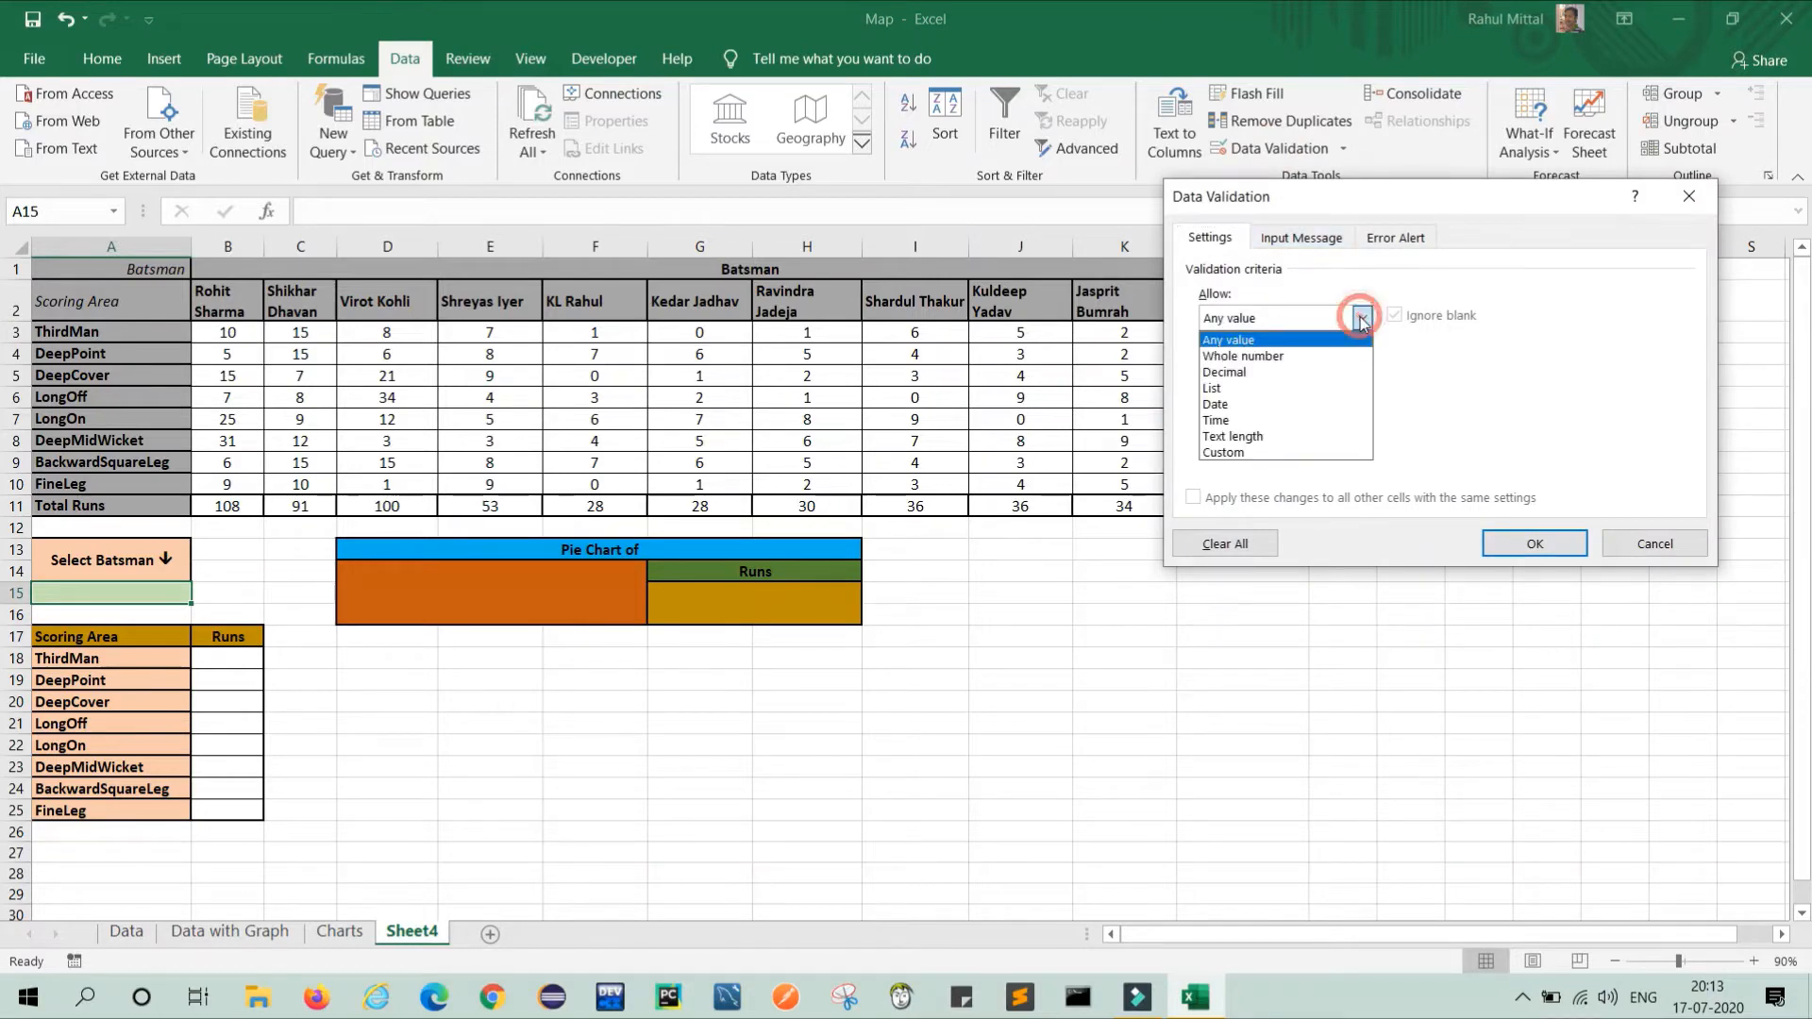
{"action": "left_click", "coordinate": [1219, 388]}
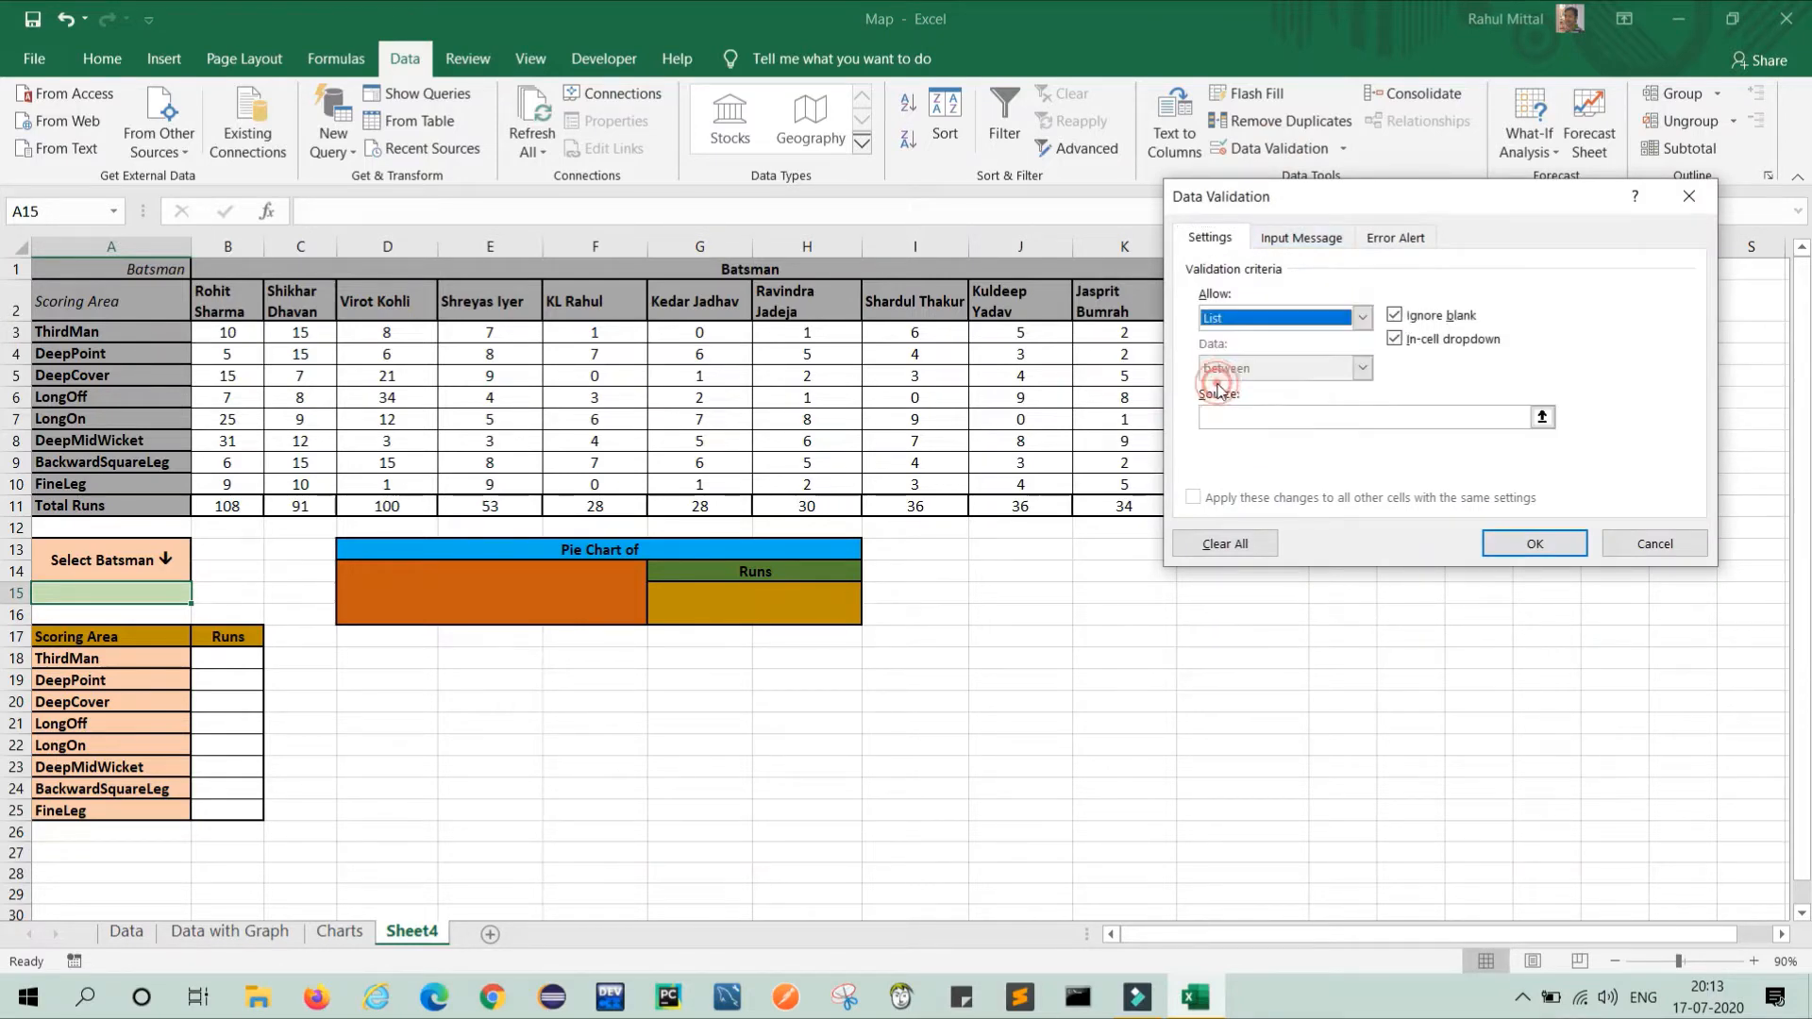
{"action": "left_click", "coordinate": [1543, 418]}
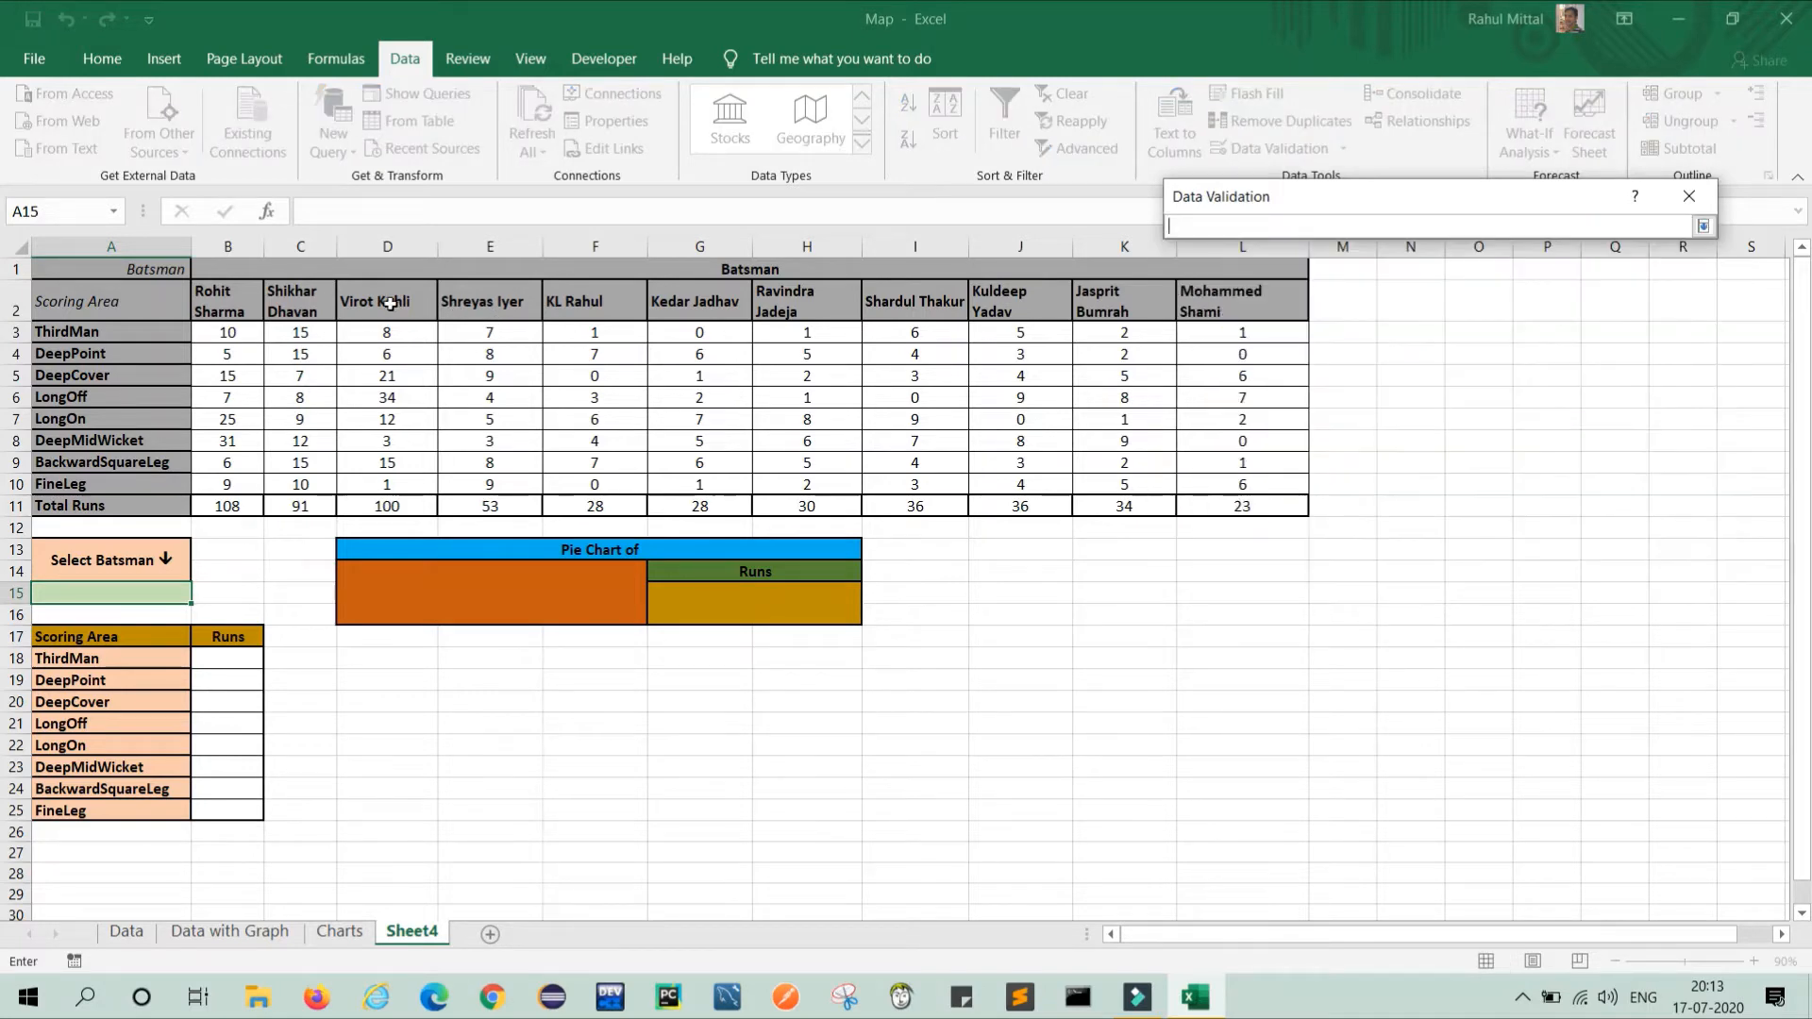
{"action": "left_click", "coordinate": [221, 302]}
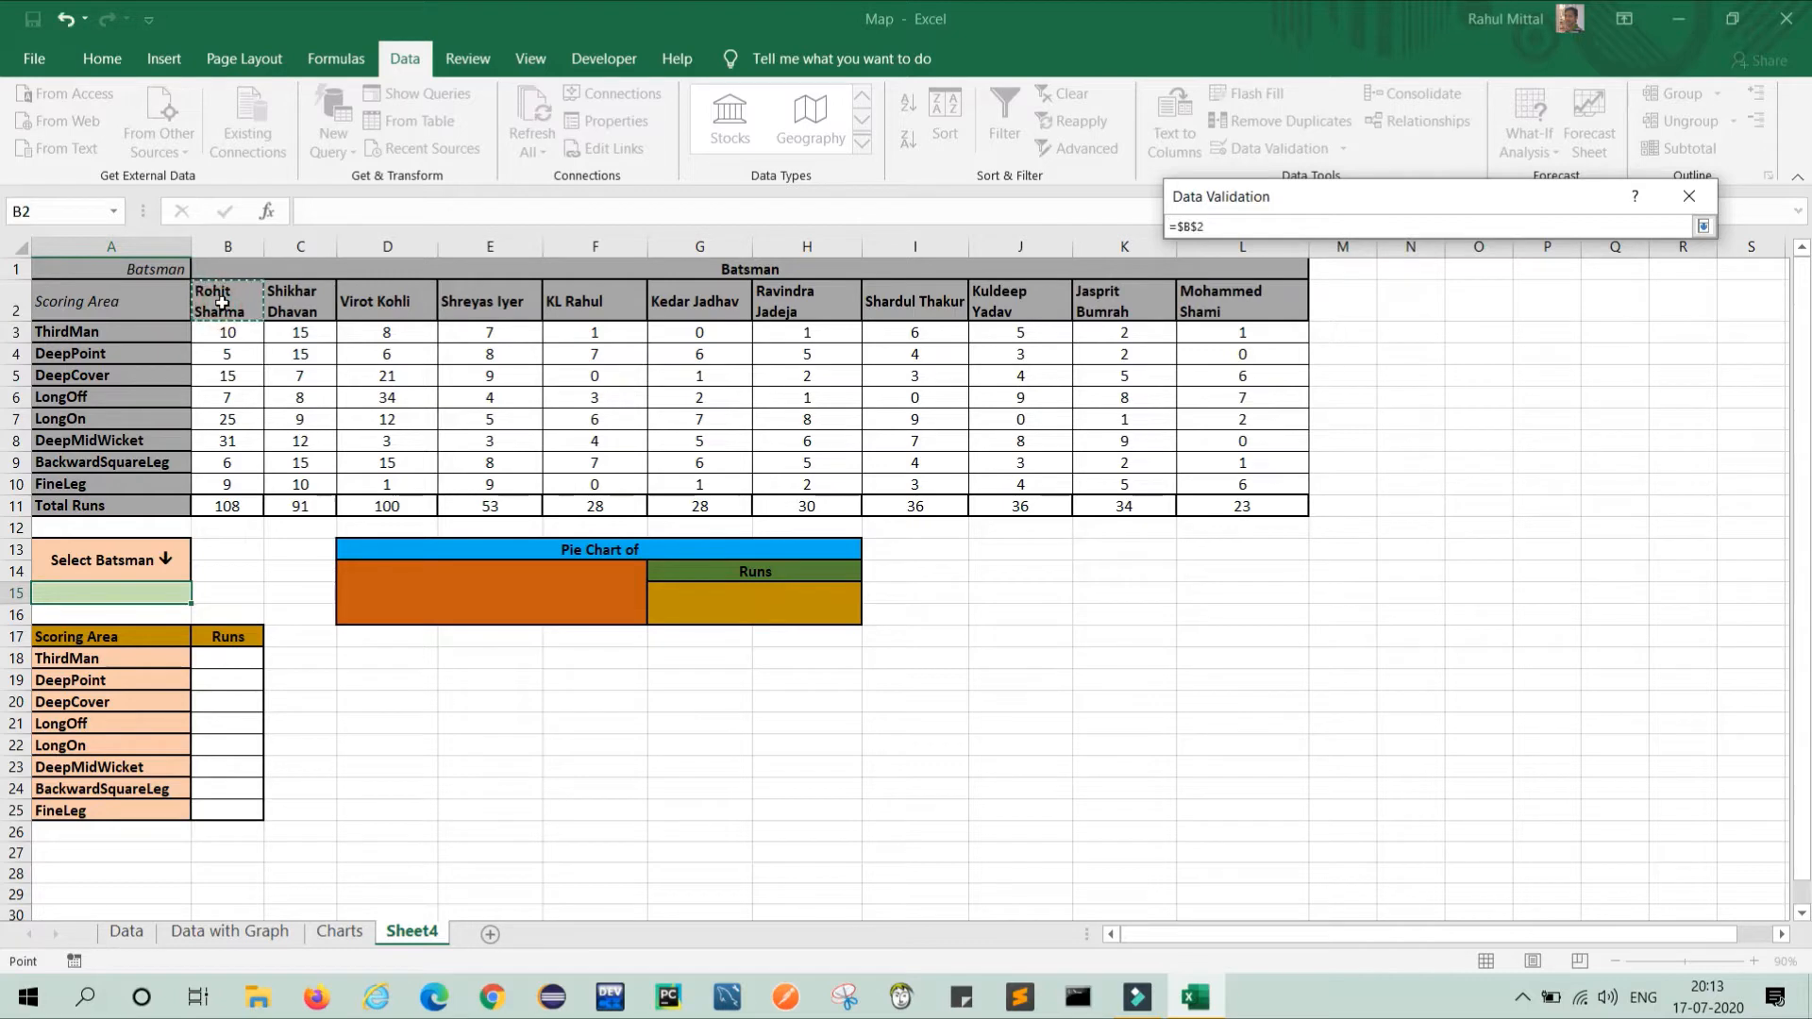
{"action": "left_click_drag", "start_coordinate": [222, 302], "coordinate": [1227, 312]}
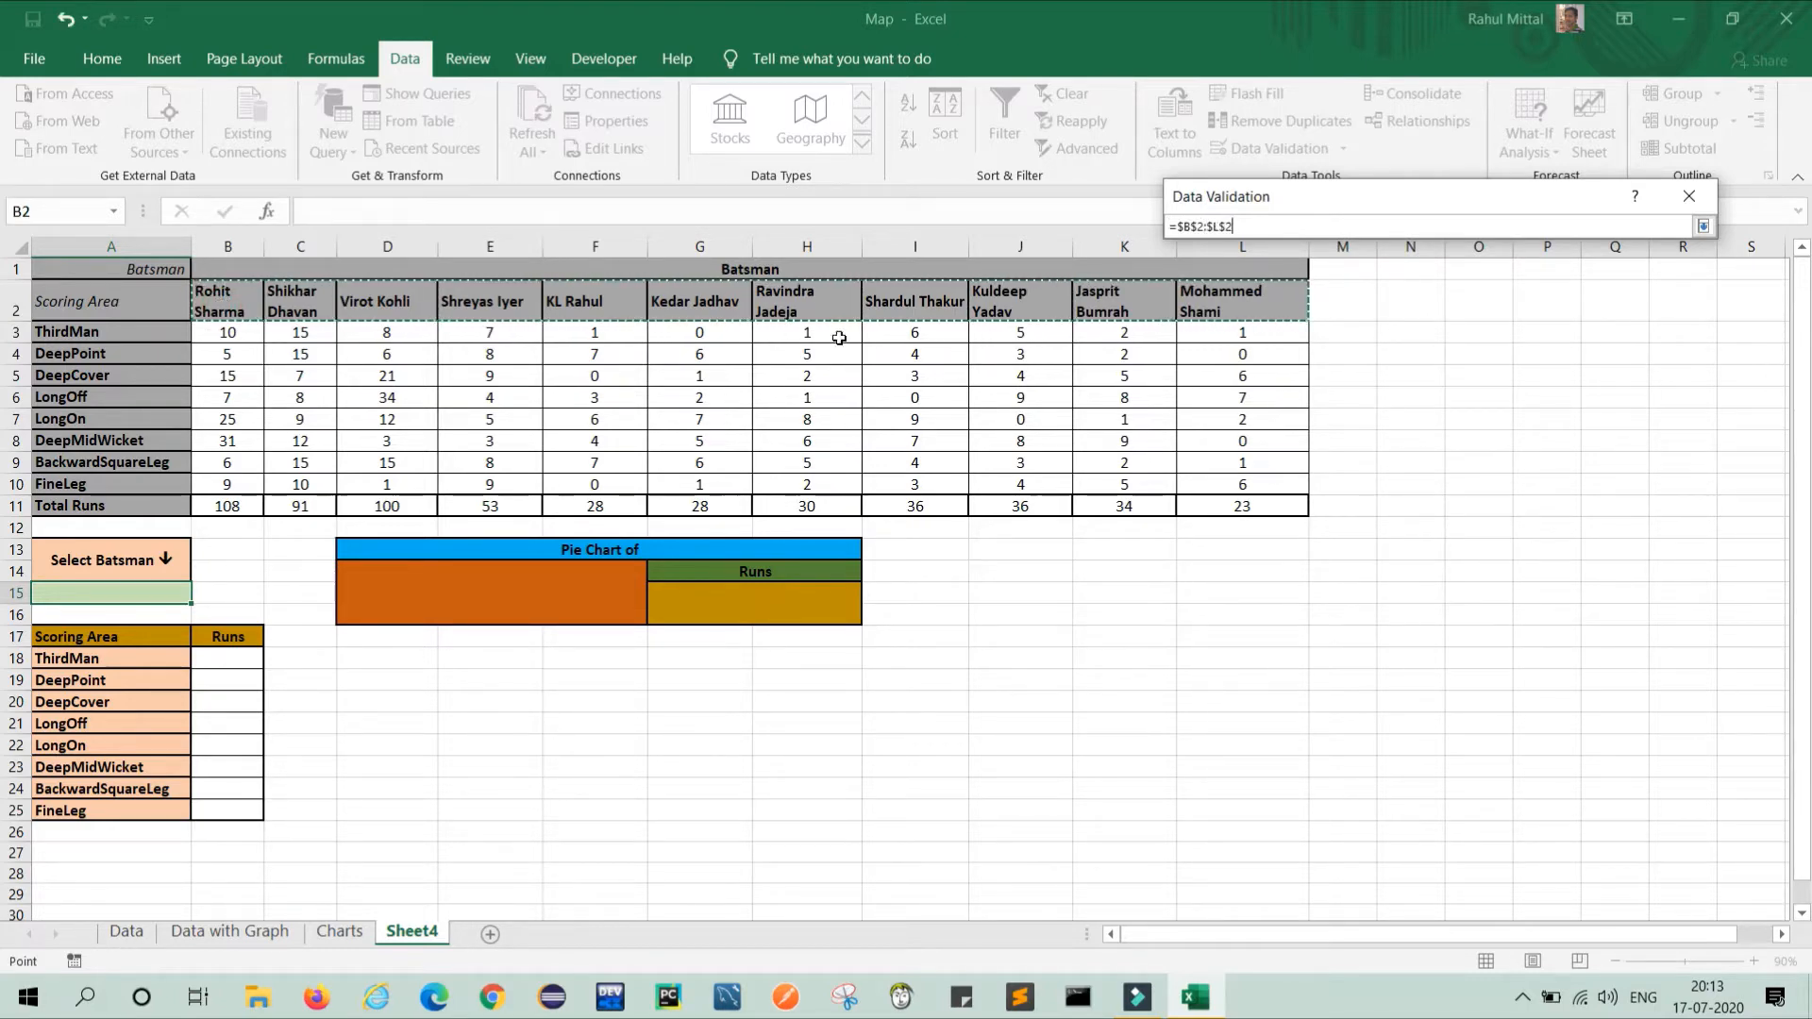
{"action": "left_click", "coordinate": [1703, 227]}
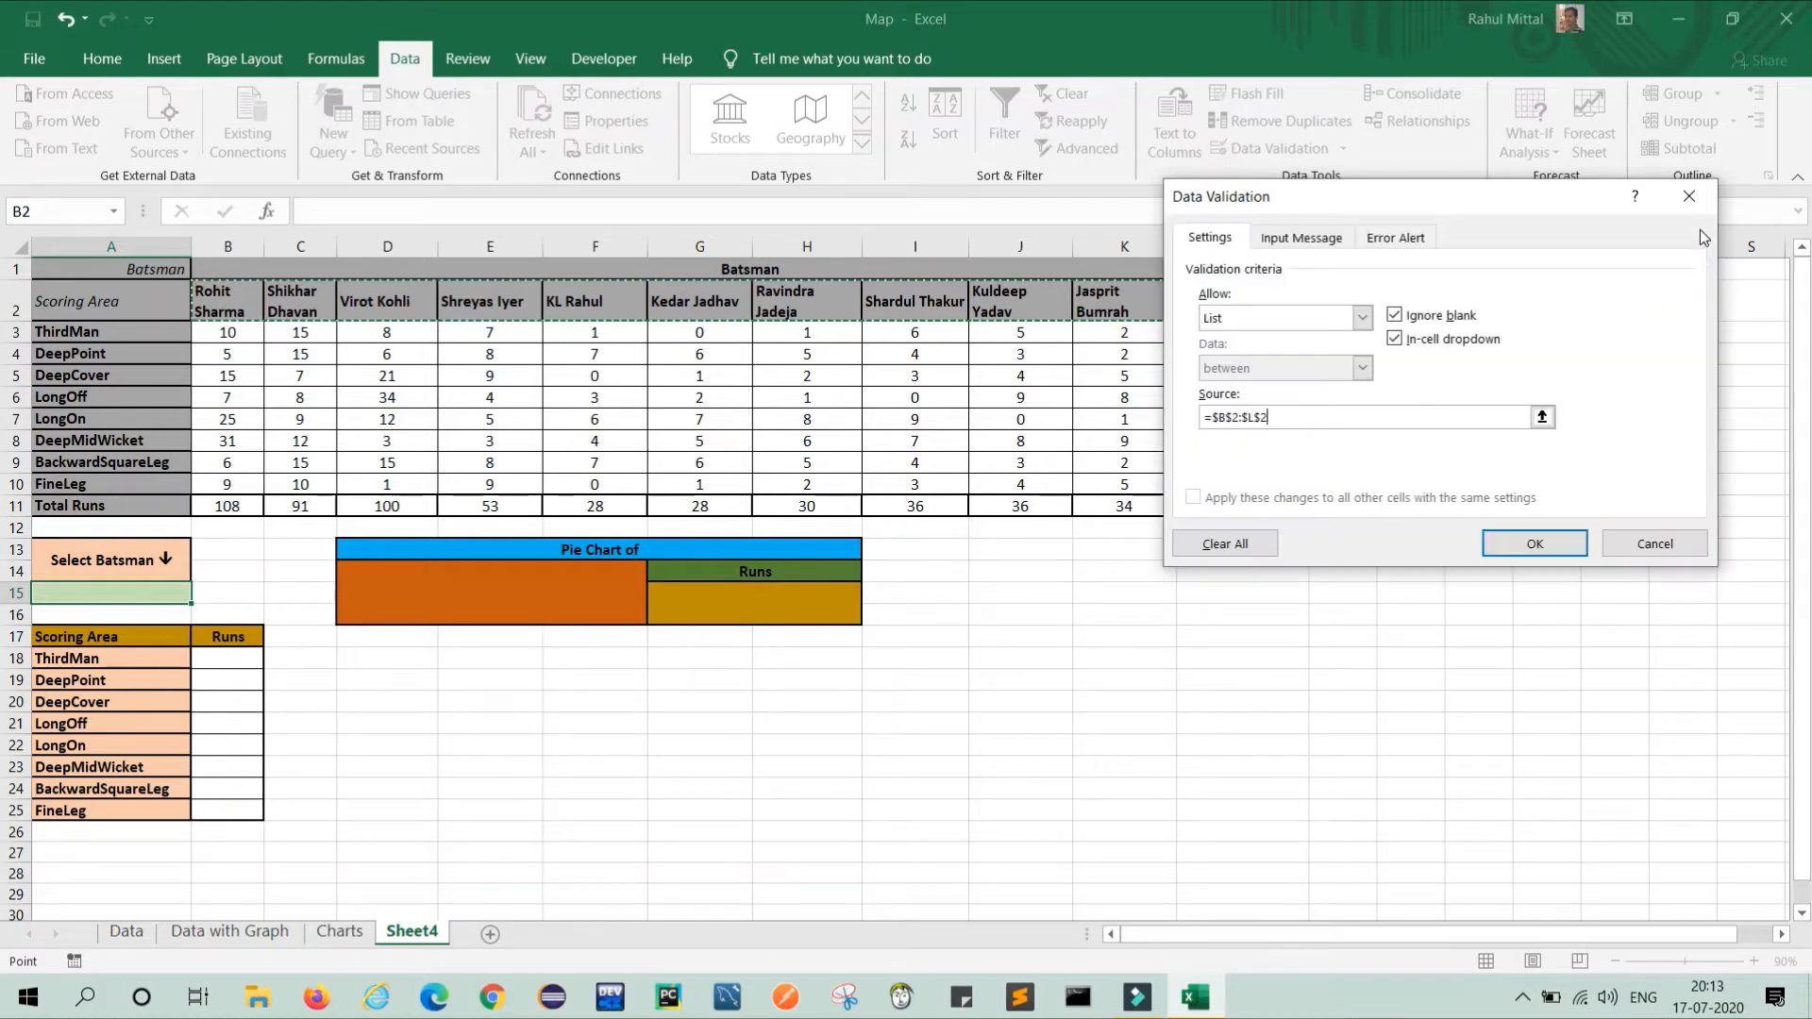
{"action": "left_click", "coordinate": [1538, 543]}
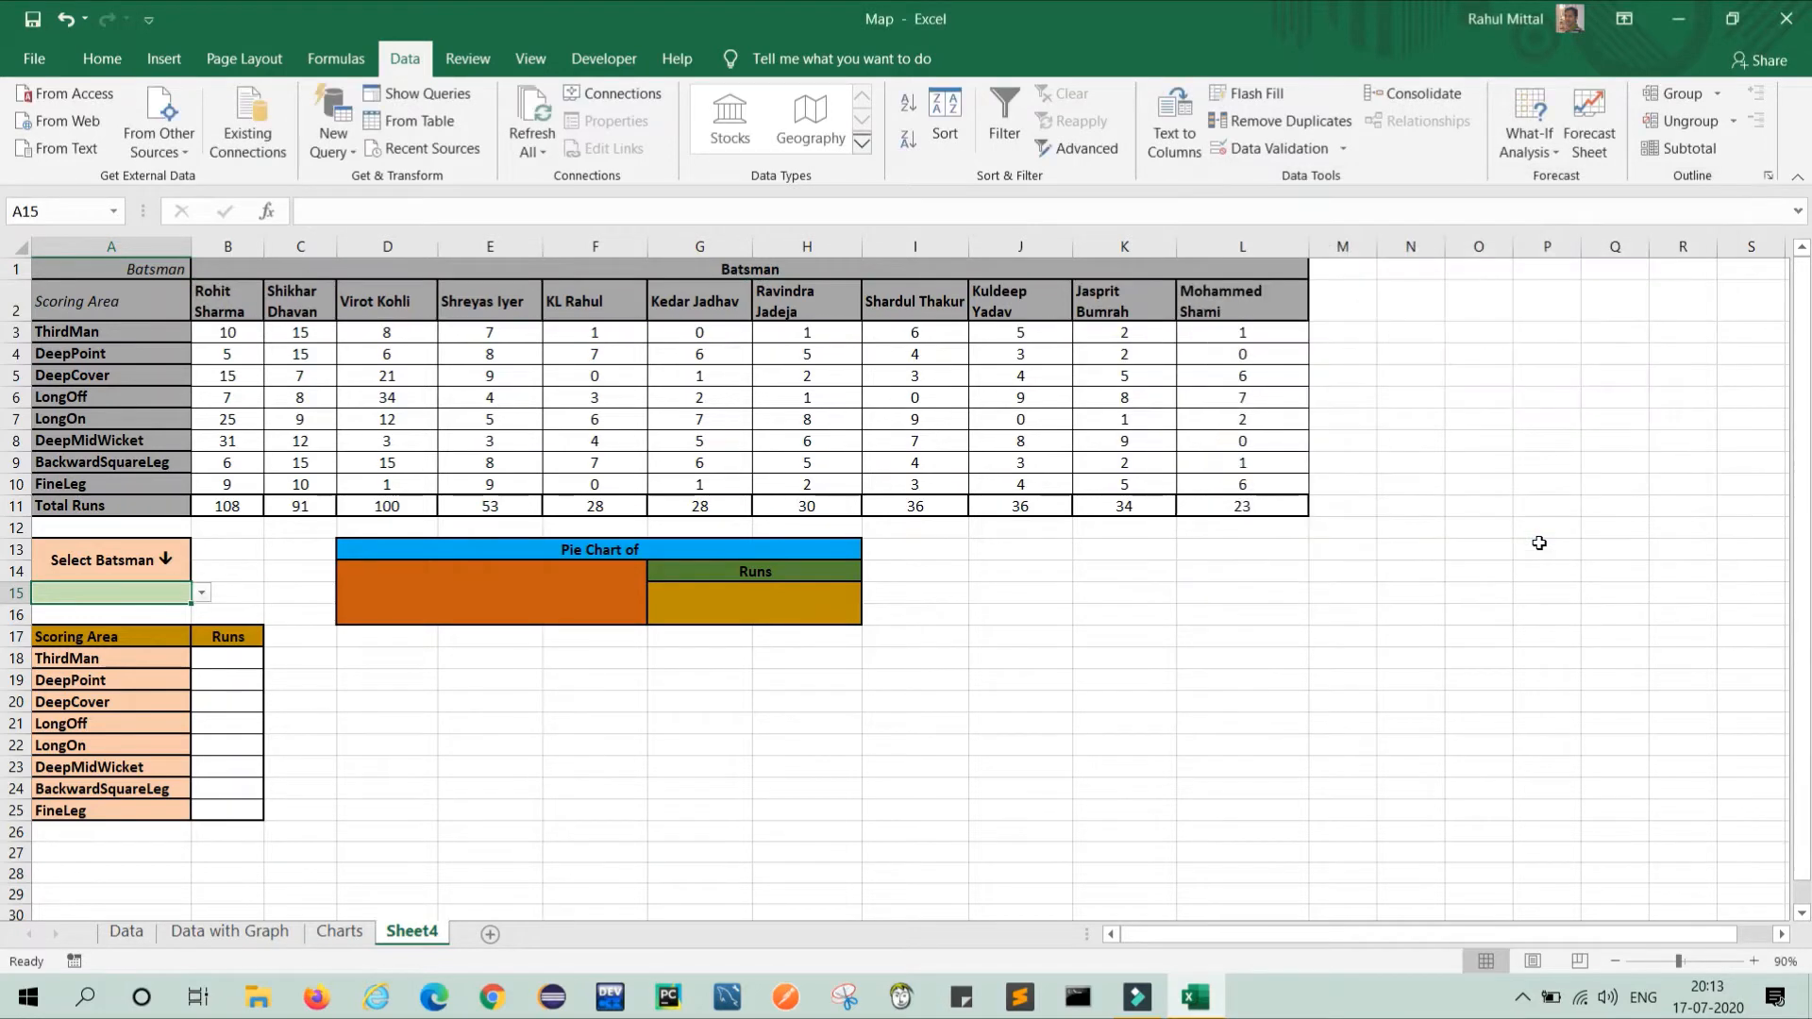
Step: Choose Rohit Sharma from the drop-down list in cell A15
{"action": "left_click", "coordinate": [201, 597]}
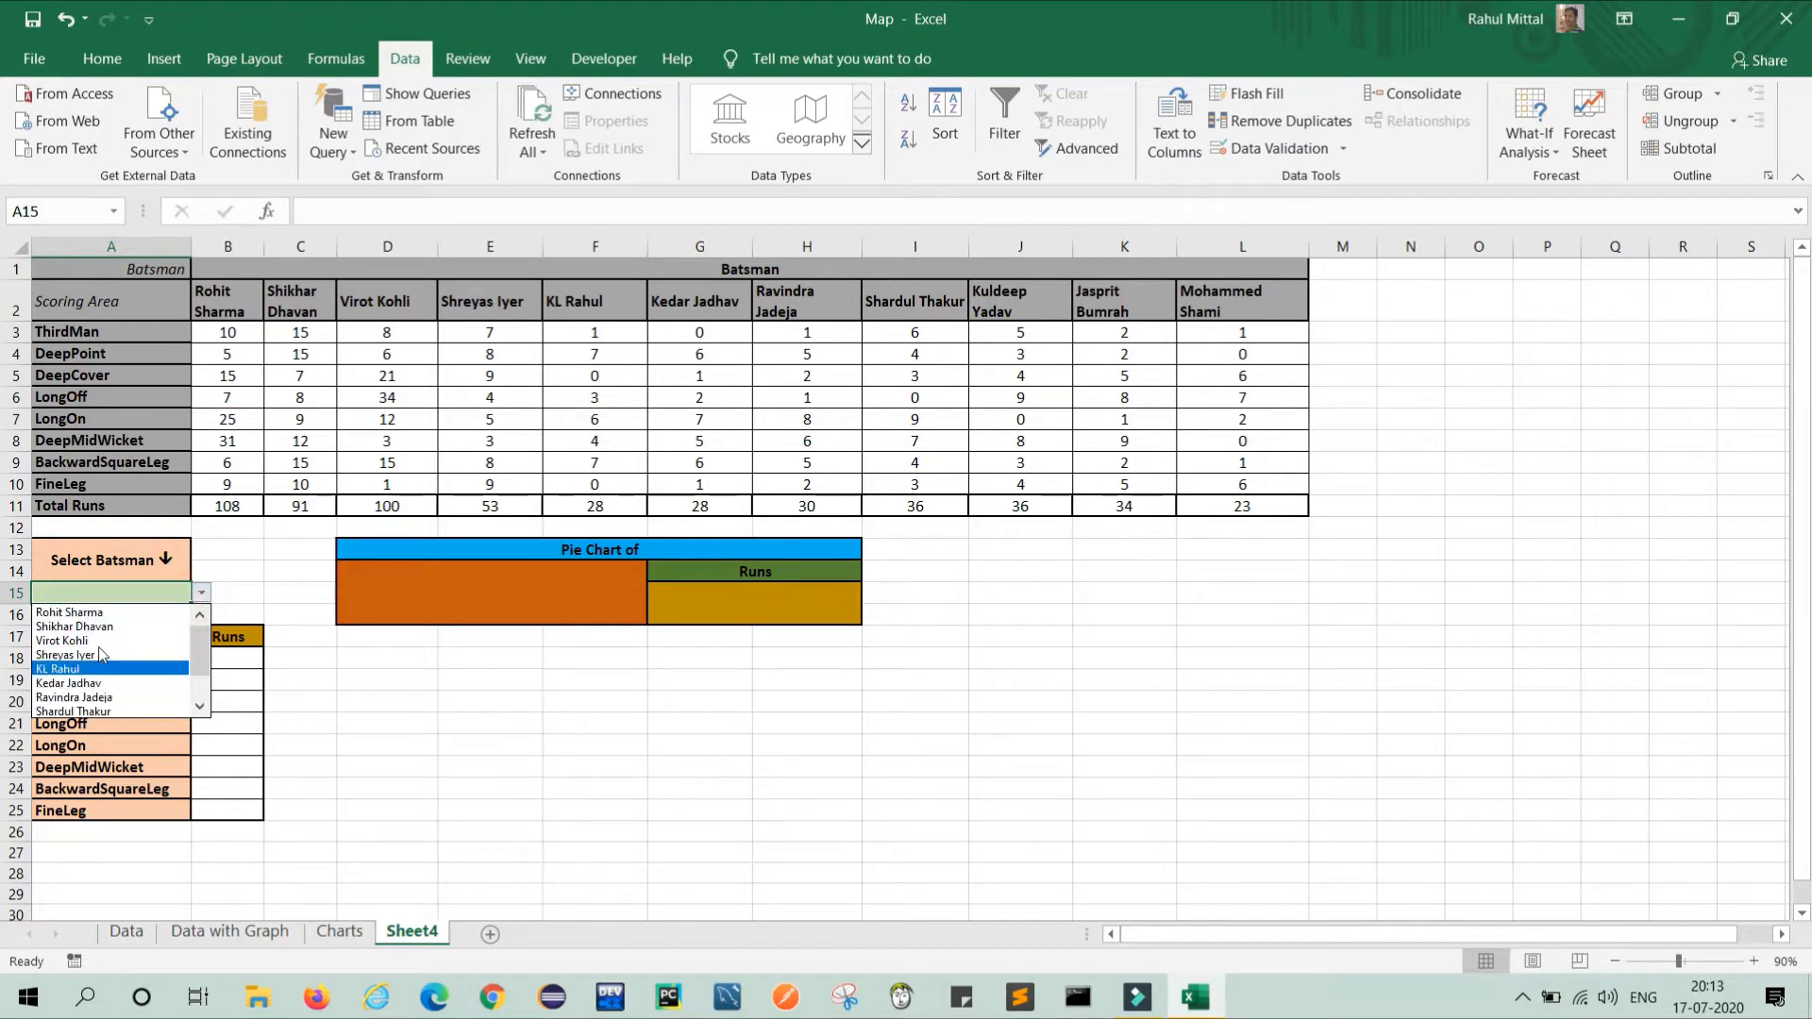
{"action": "left_click", "coordinate": [198, 649]}
{"action": "left_click", "coordinate": [417, 695]}
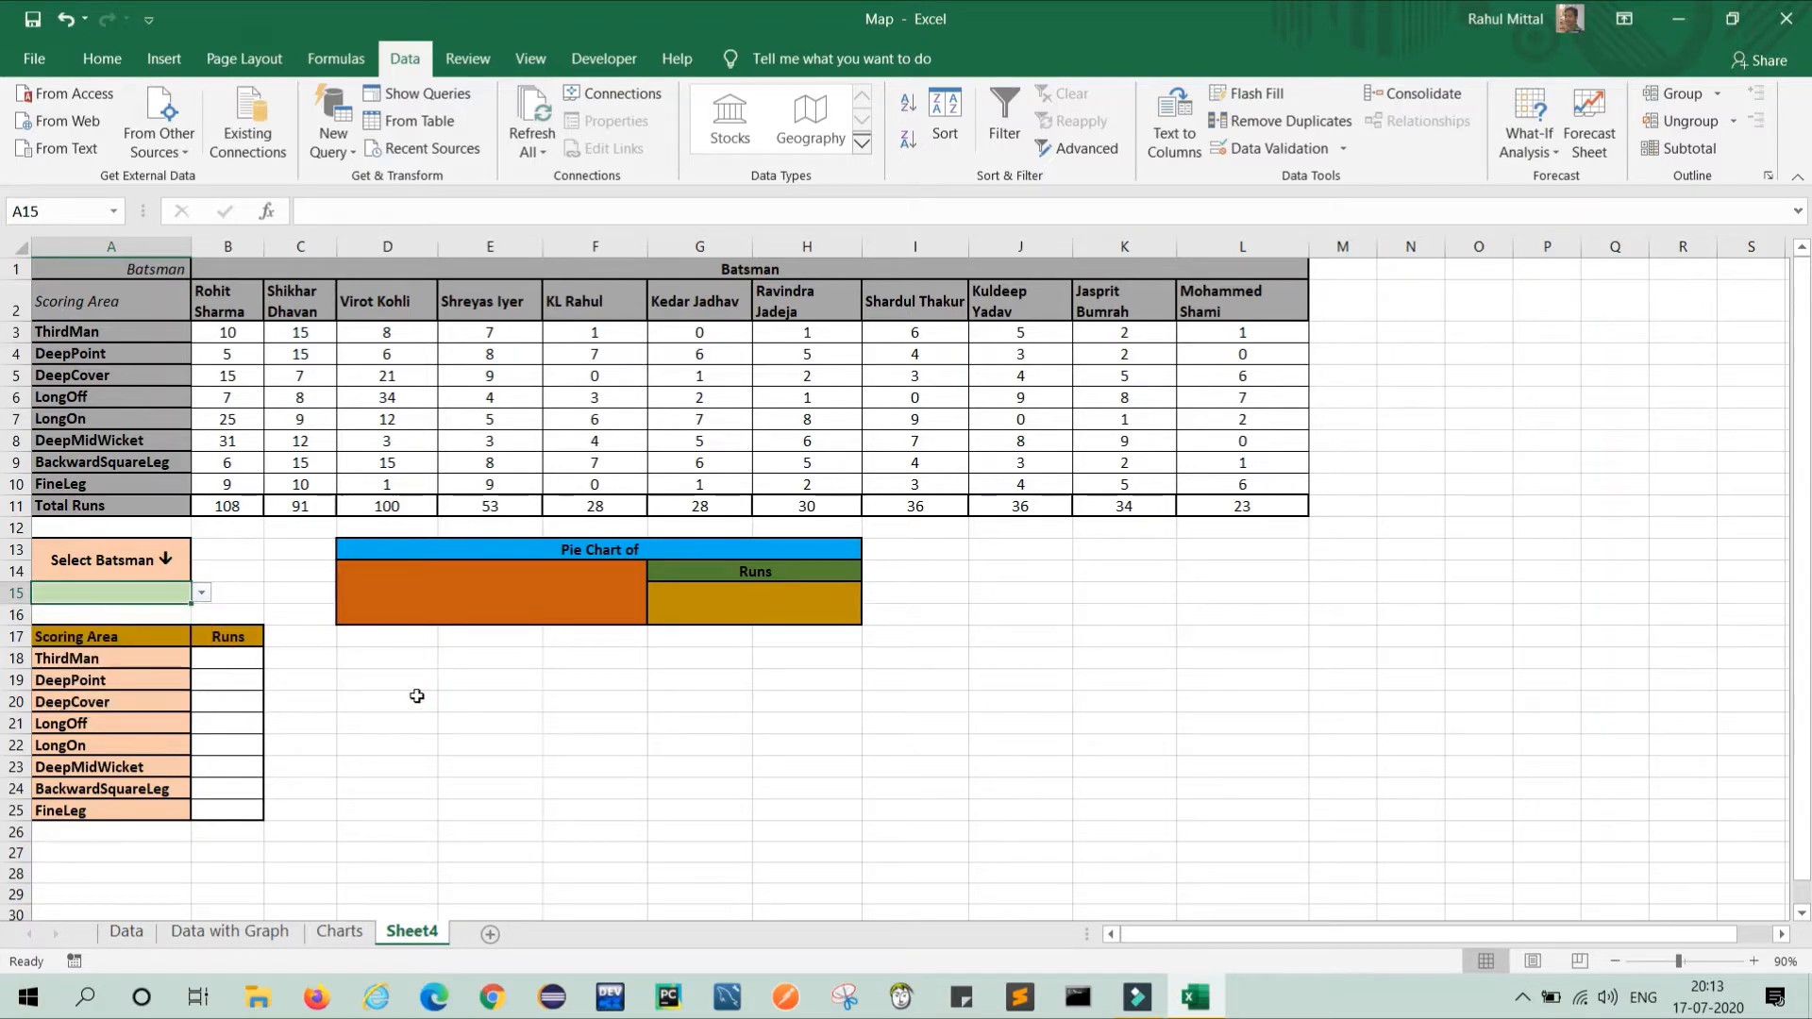
{"action": "left_click", "coordinate": [417, 696]}
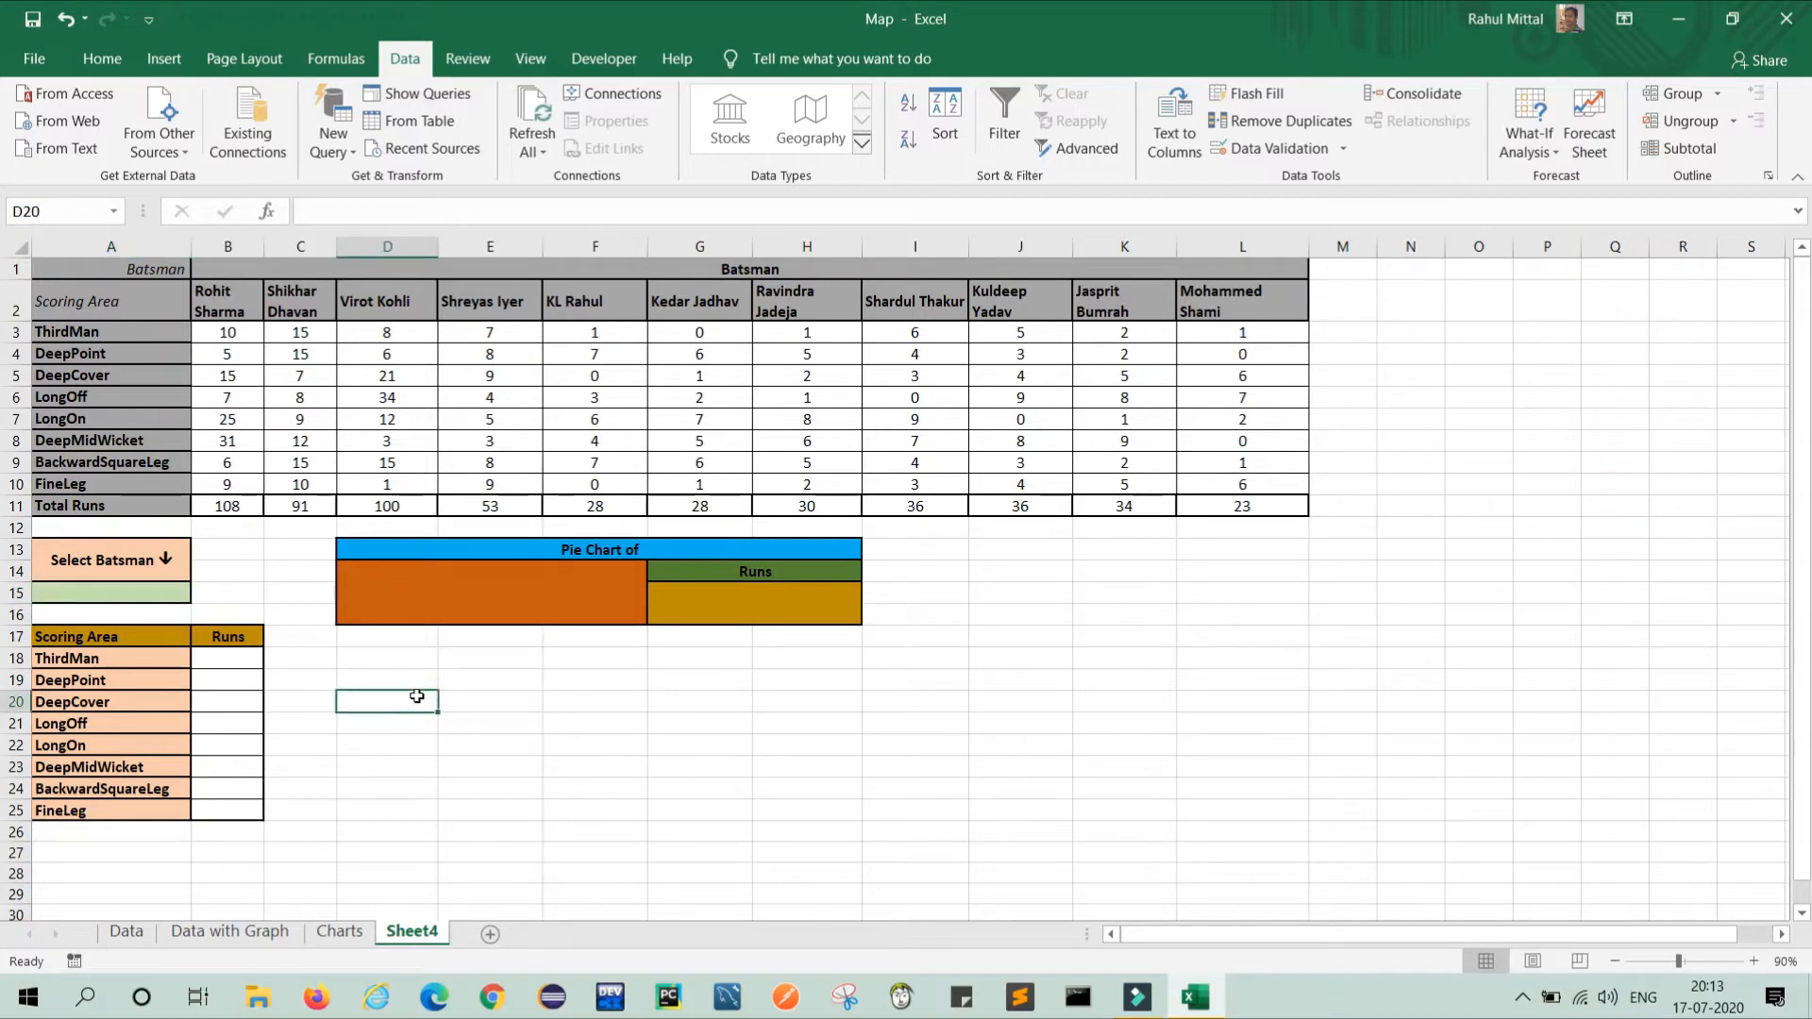
{"action": "left_click", "coordinate": [169, 594]}
{"action": "left_click", "coordinate": [201, 593]}
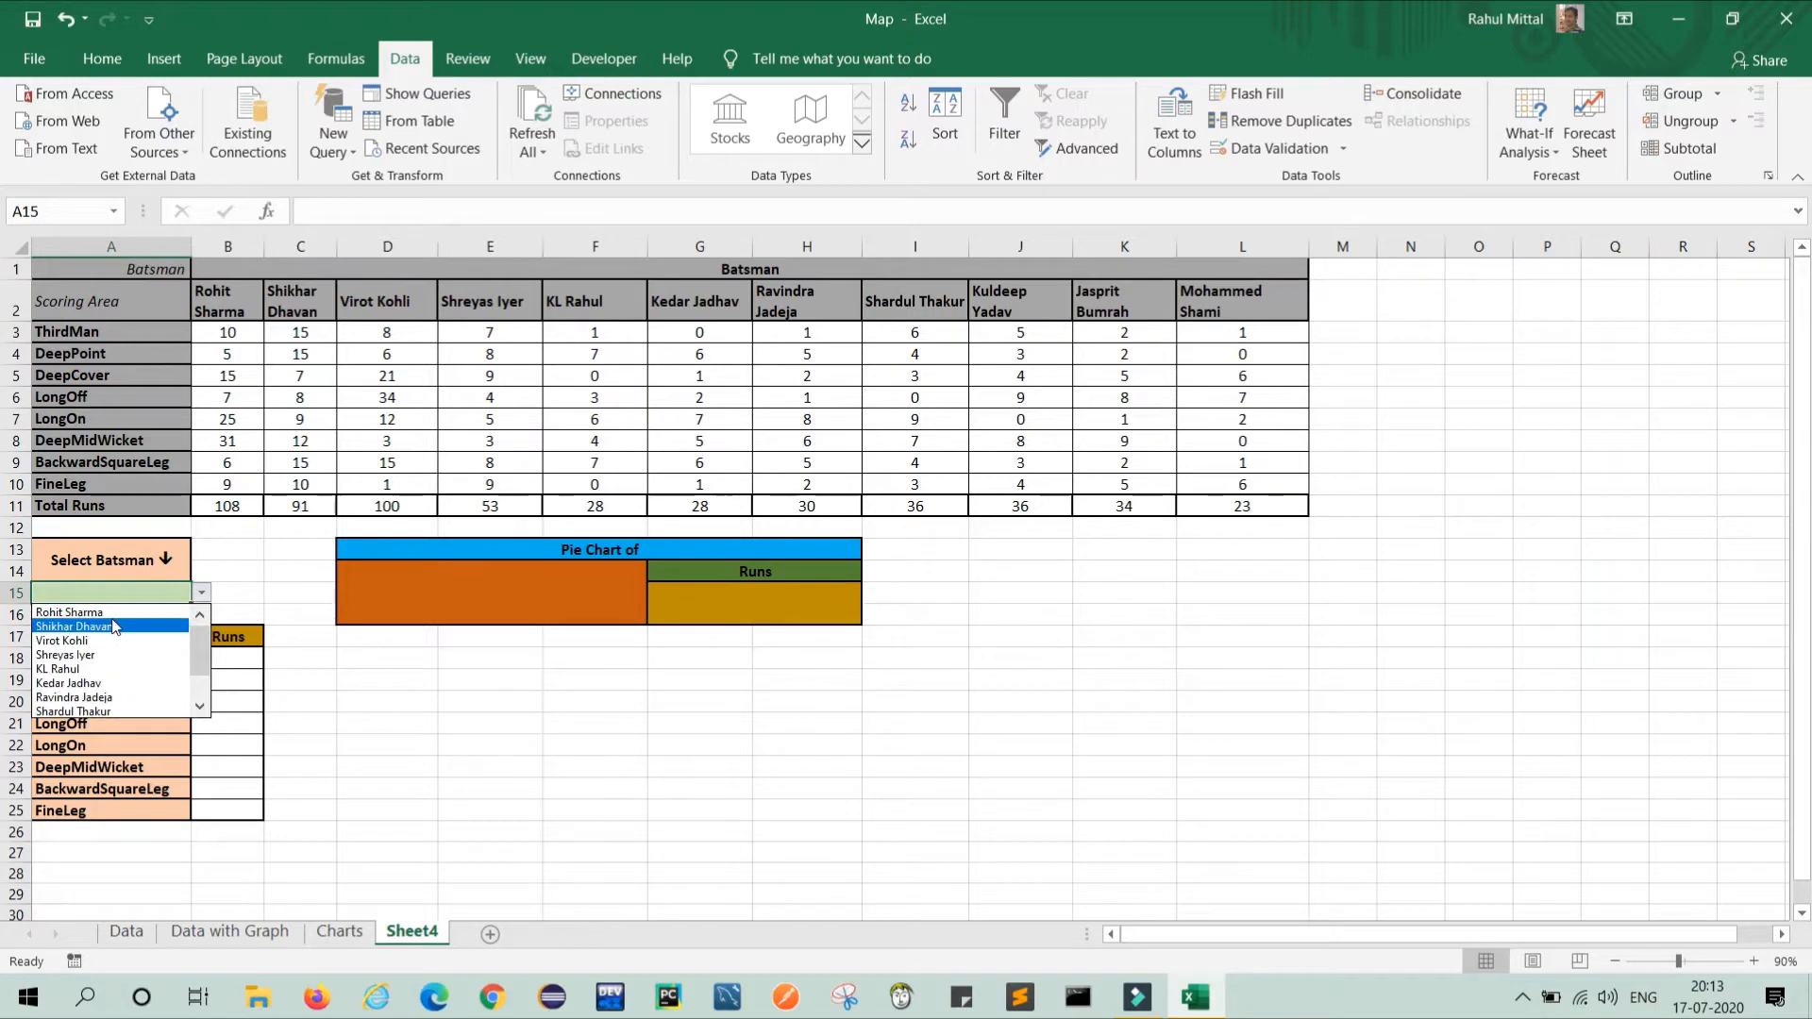
{"action": "left_click", "coordinate": [71, 611]}
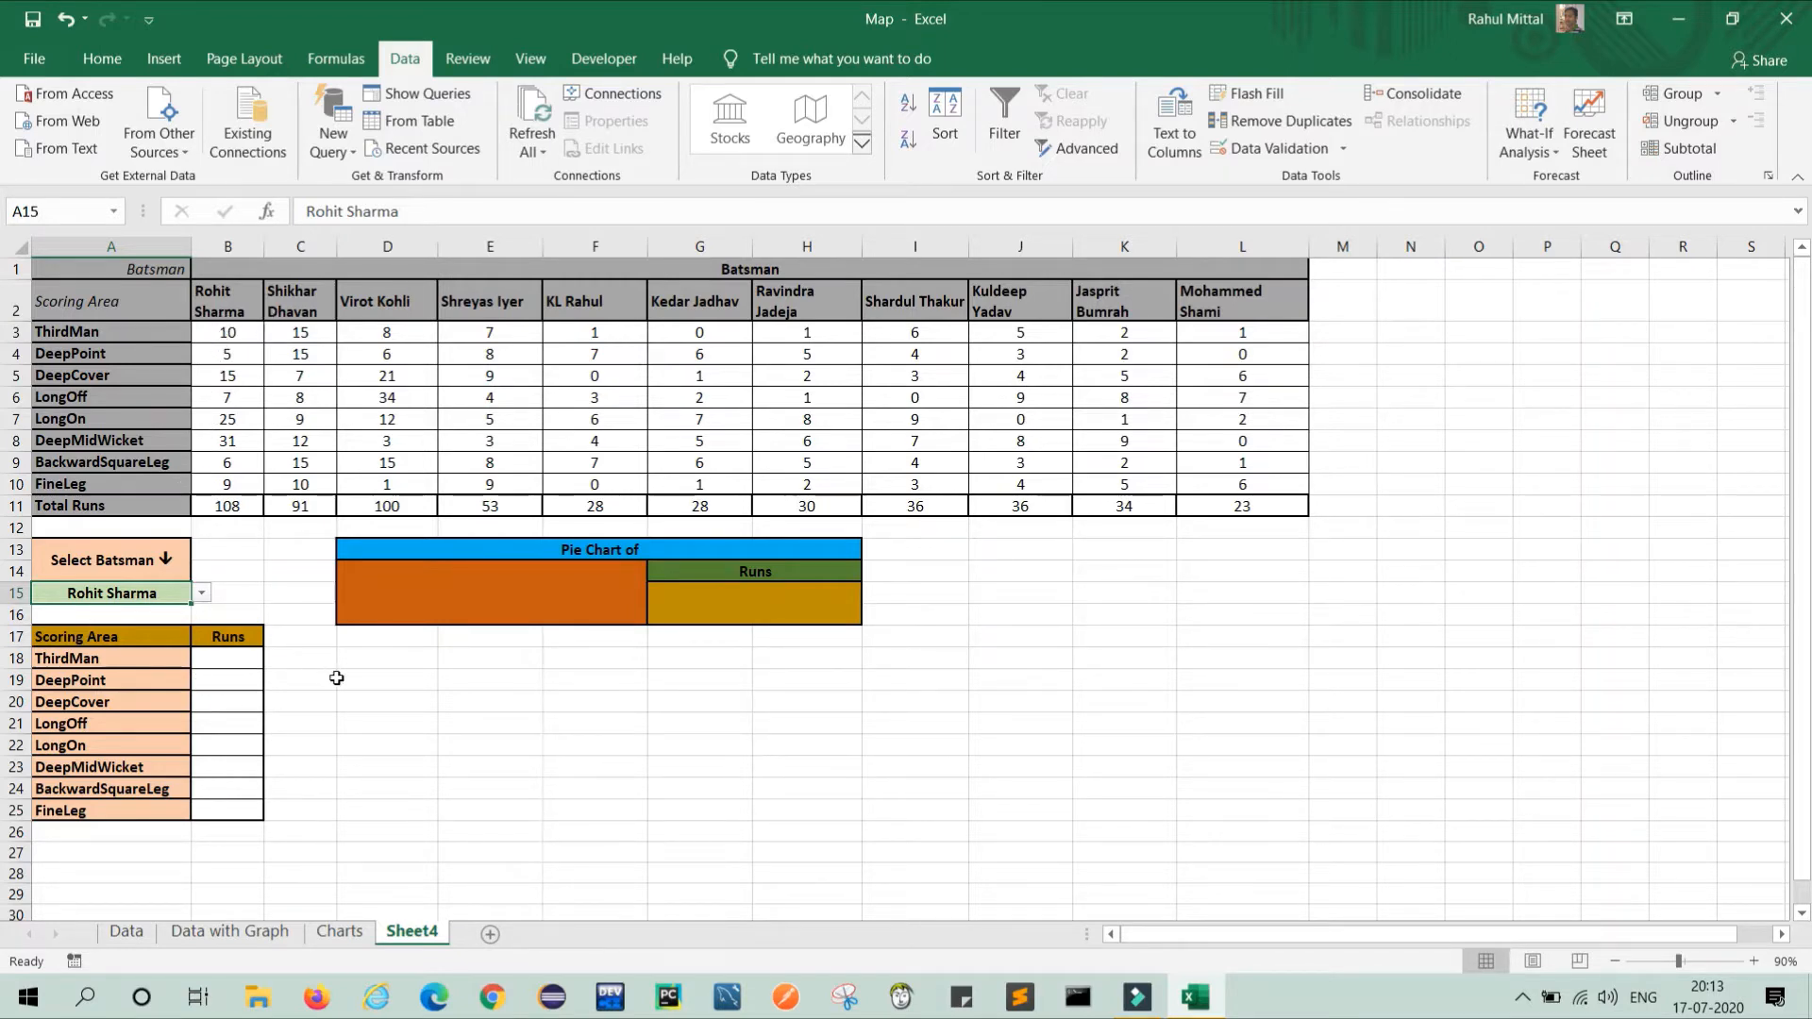
{"action": "left_click", "coordinate": [340, 679]}
Step: Start a SUMIF formula in B18 with the absolute range $B$2:$L$2 and the criteria cell $A$15
{"action": "left_click", "coordinate": [229, 661]}
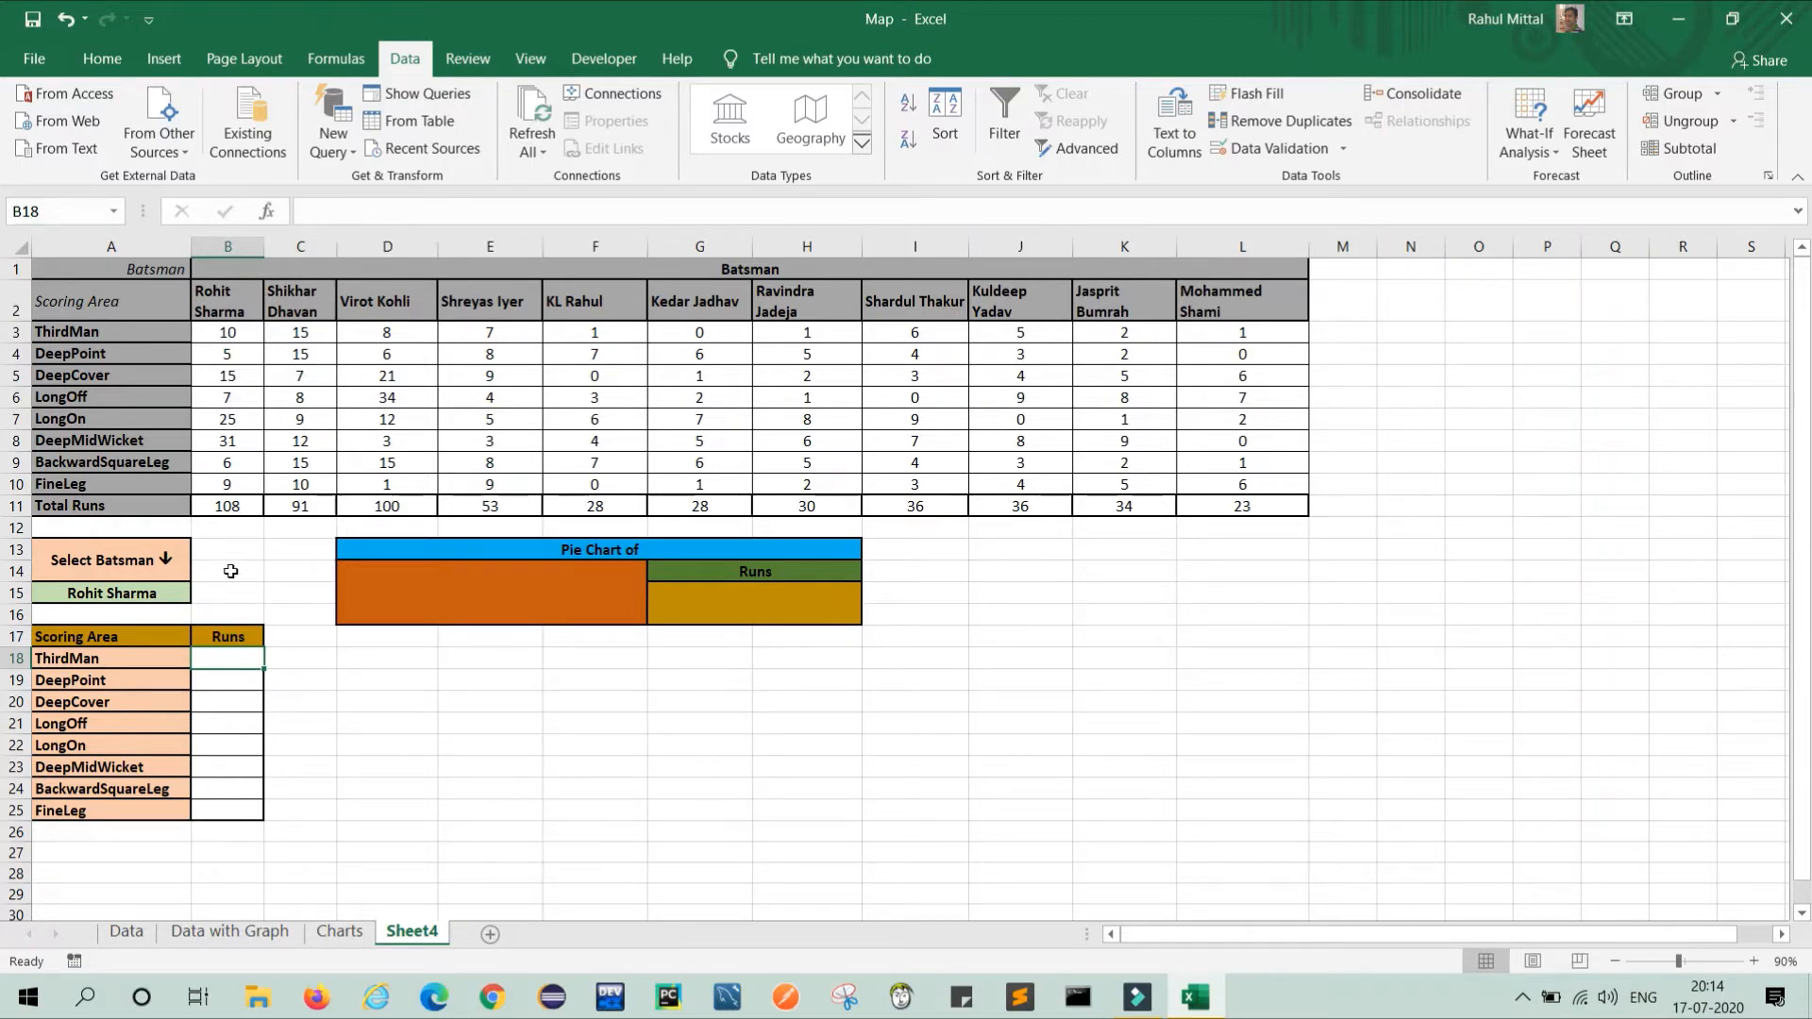
{"action": "left_click", "coordinate": [331, 209]}
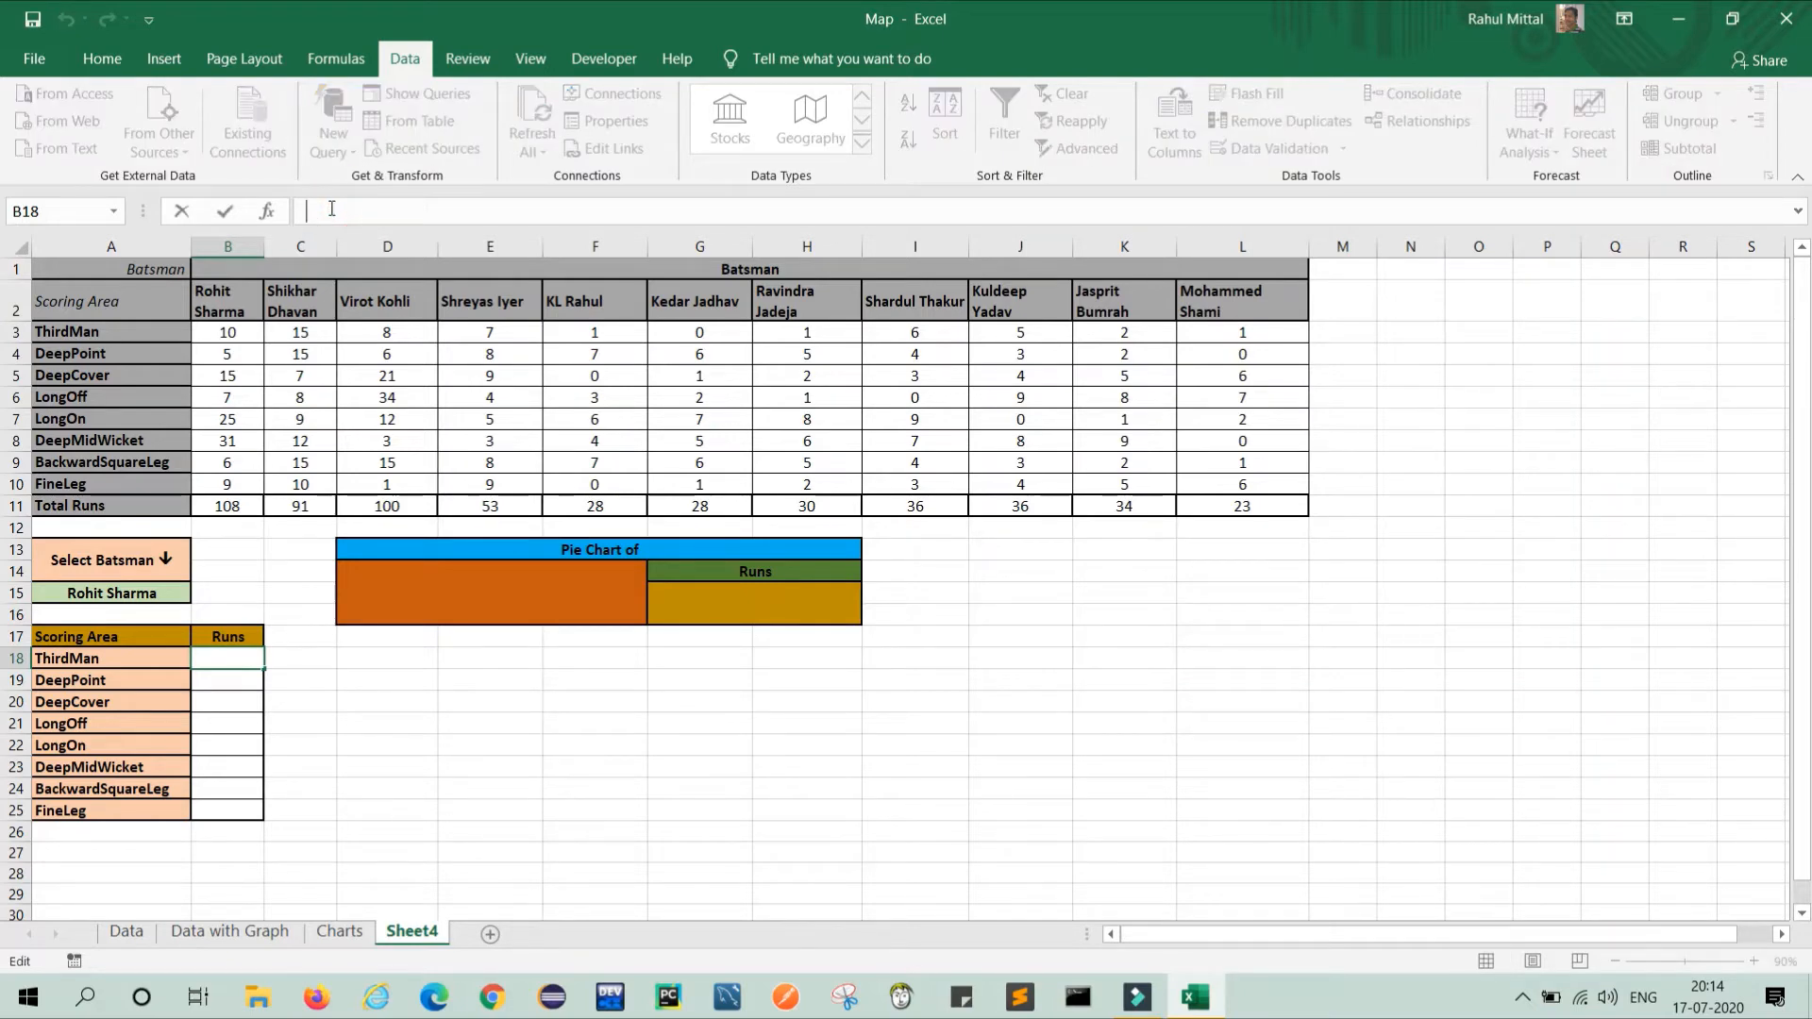
{"action": "type", "text": "=SUMIF"}
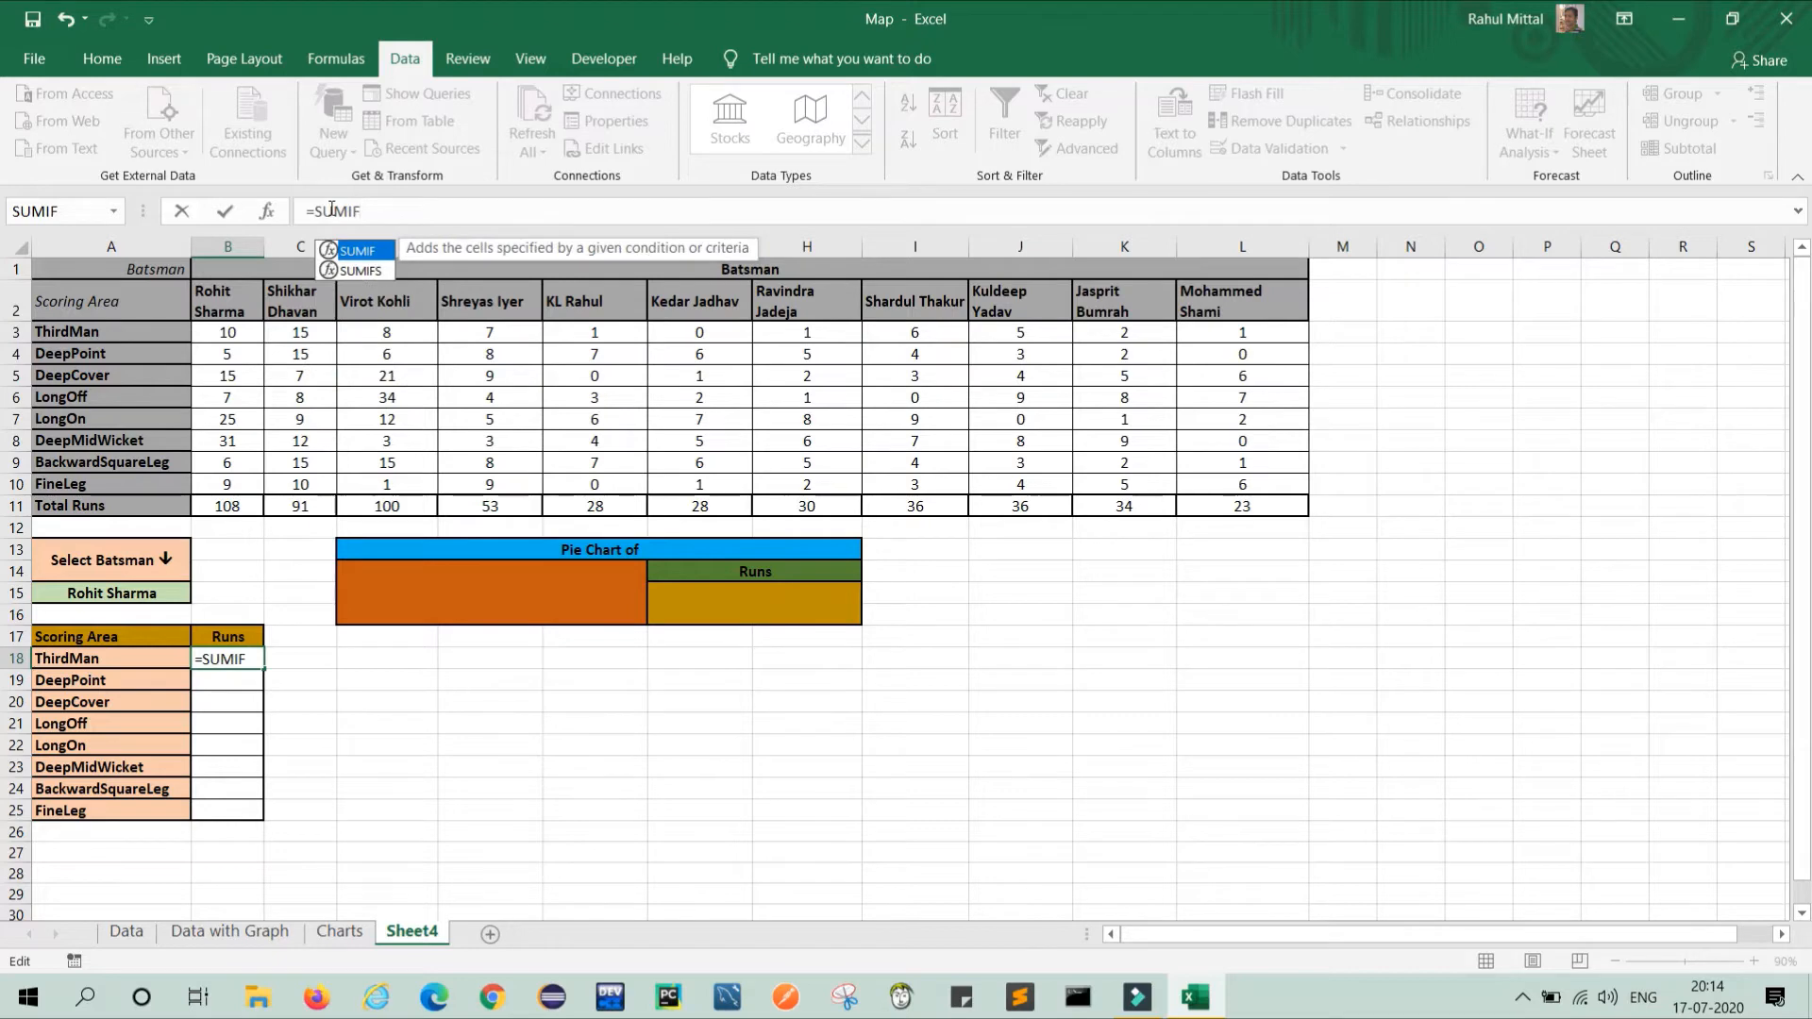
{"action": "type", "text": "("}
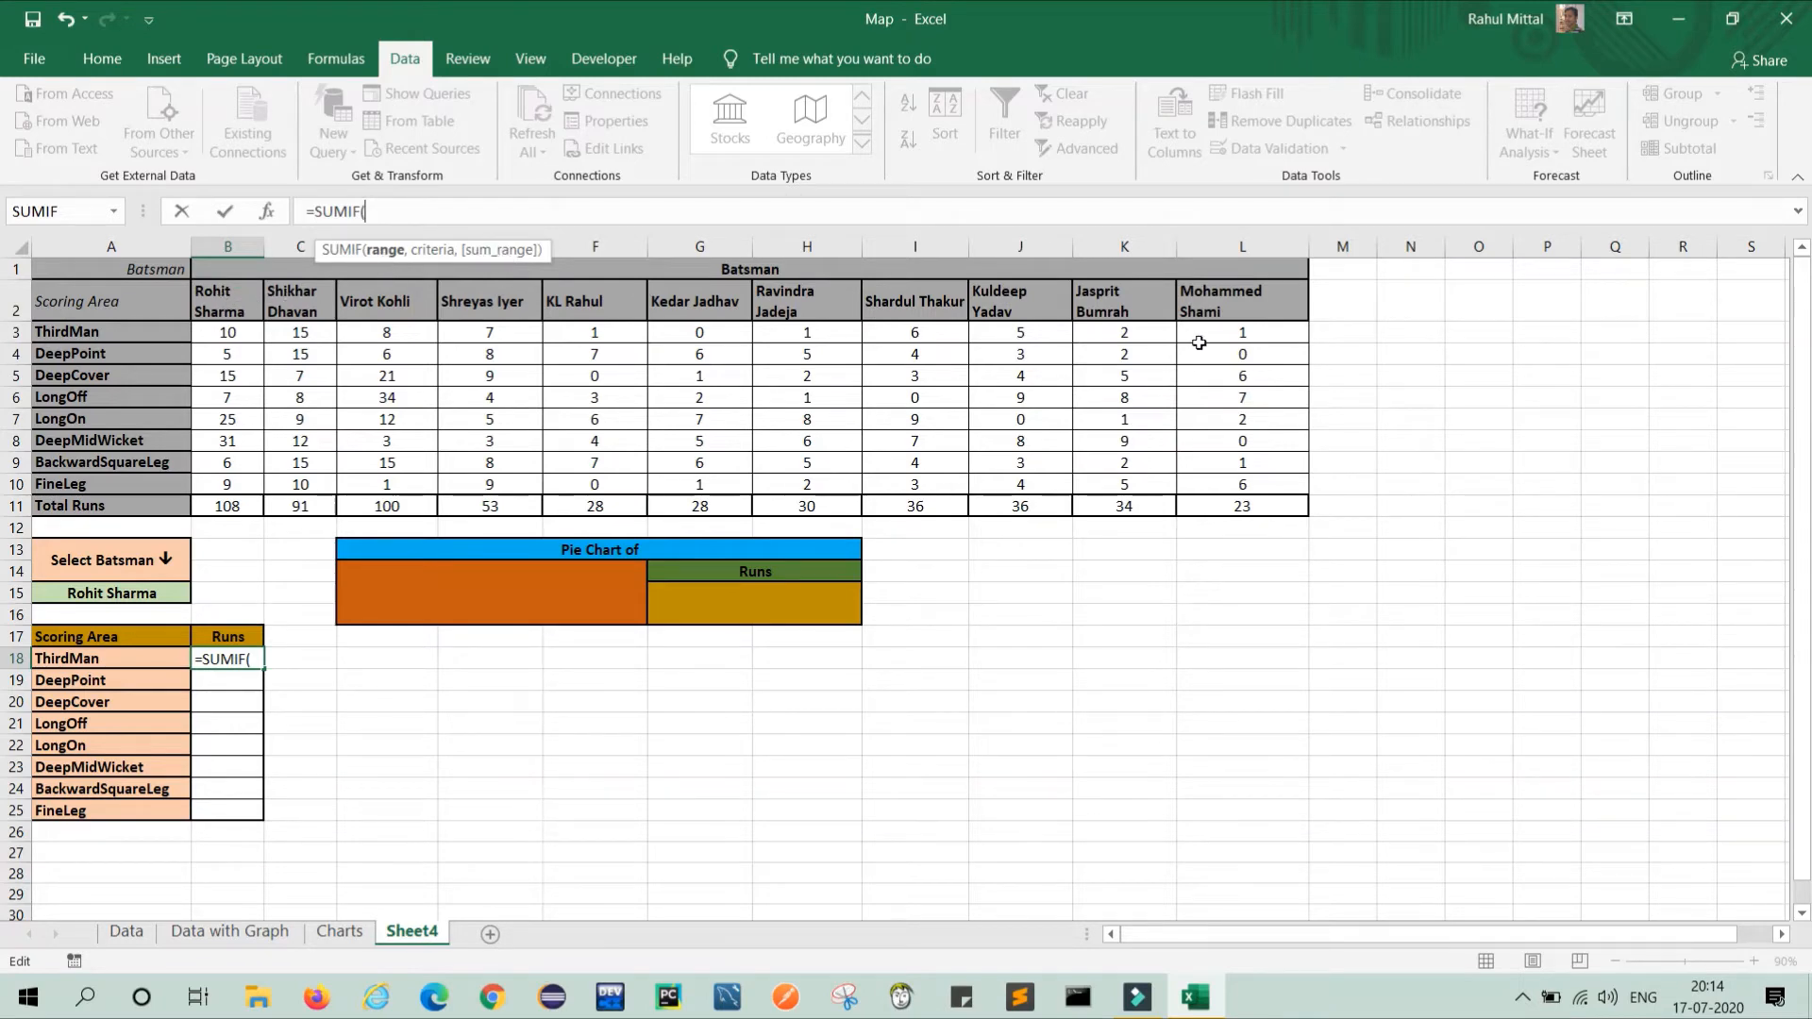
{"action": "left_click", "coordinate": [245, 307]}
{"action": "left_click_drag", "start_coordinate": [243, 307], "coordinate": [1309, 321]}
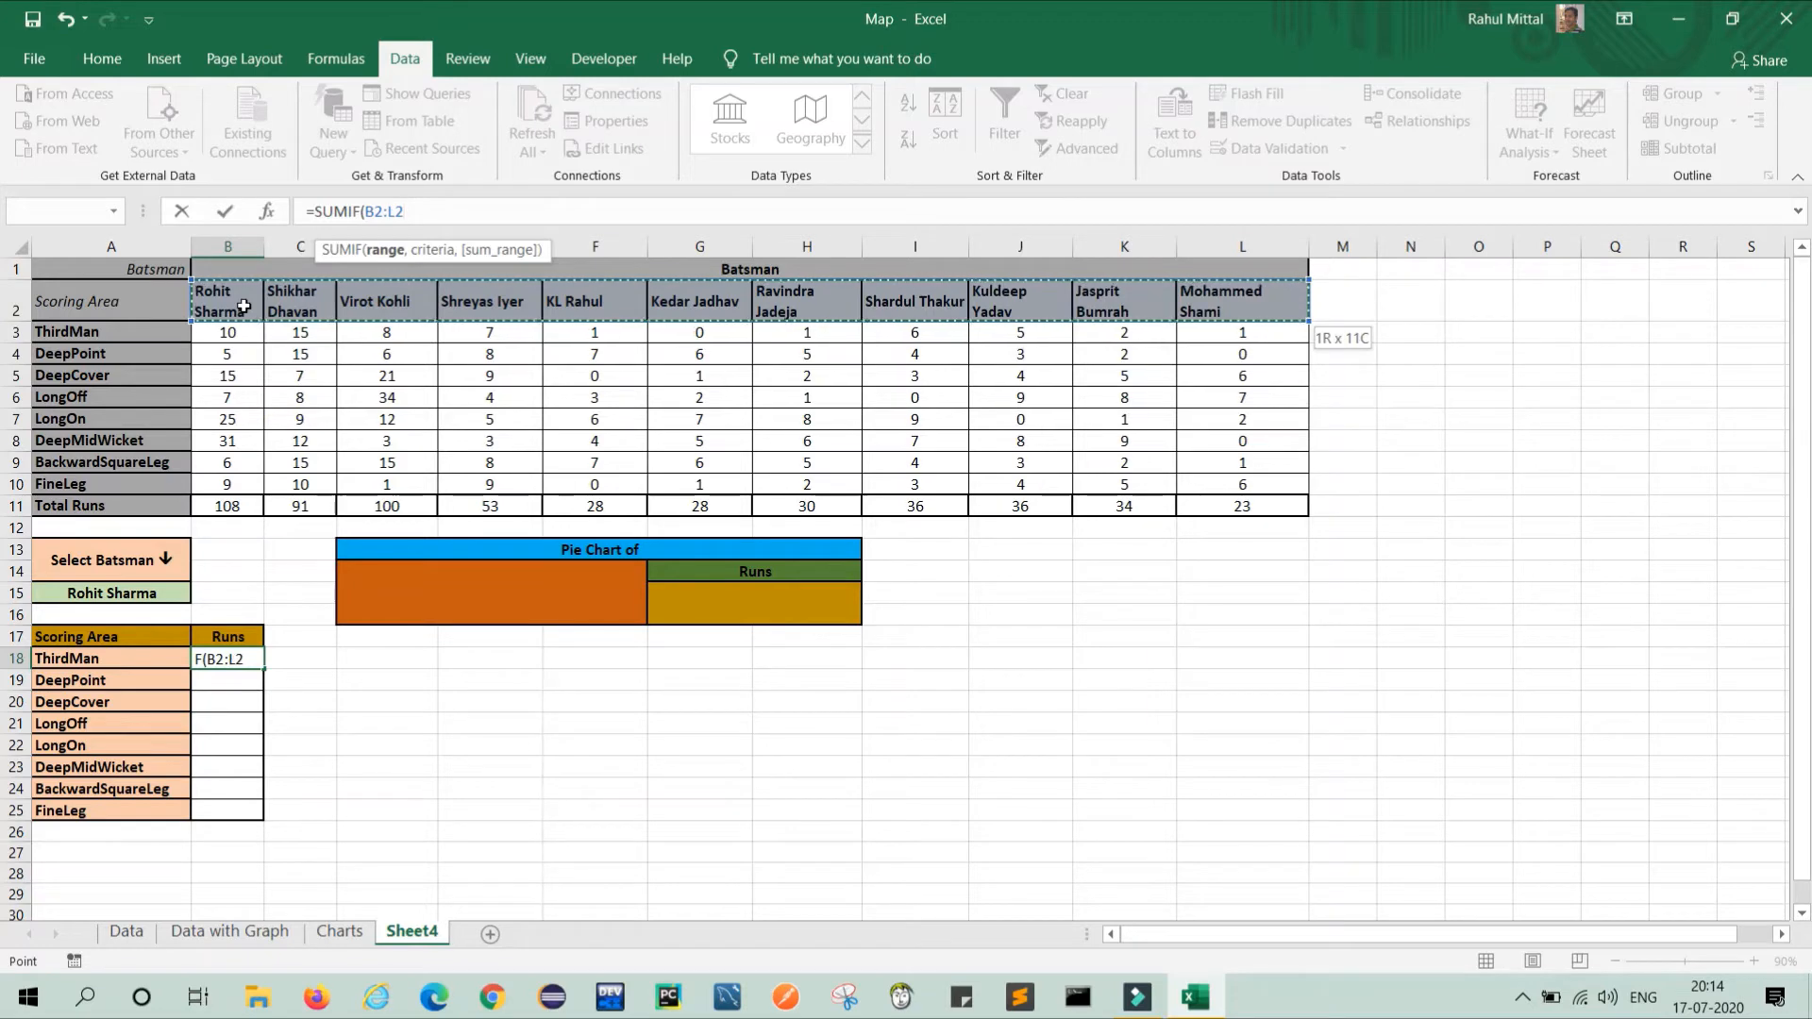
{"action": "key", "text": "F4"}
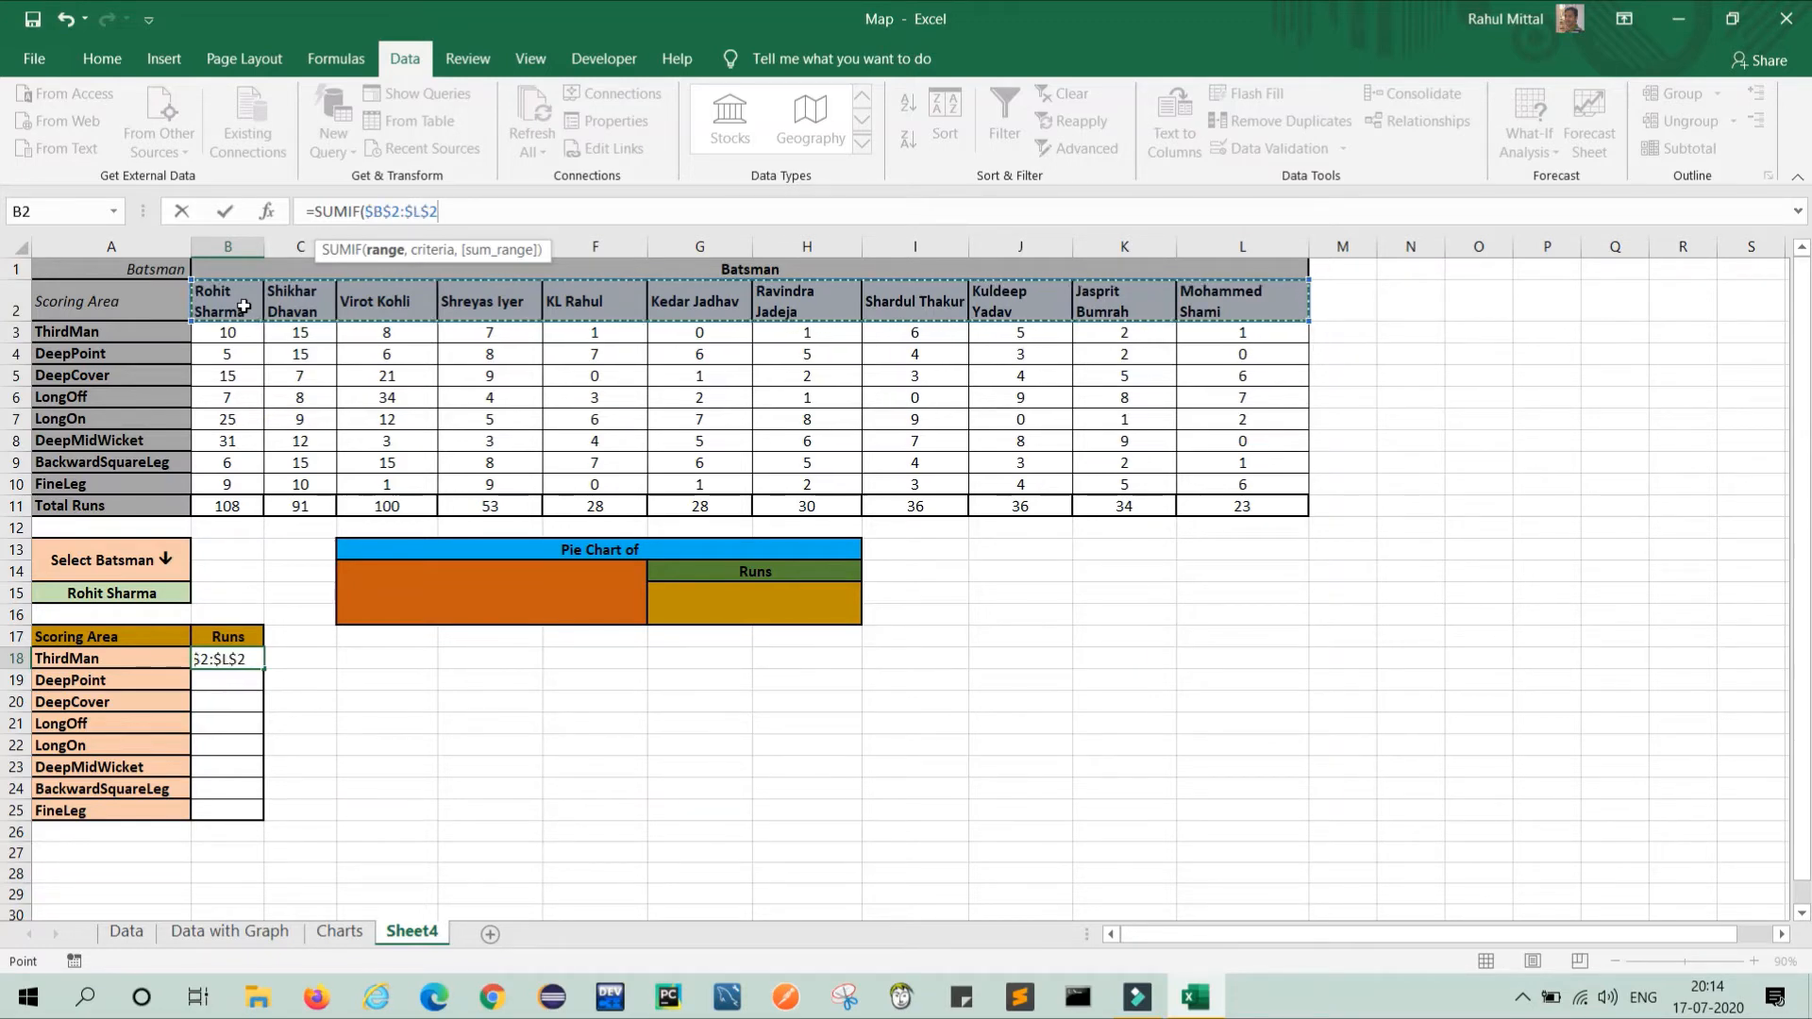
{"action": "type", "text": ","}
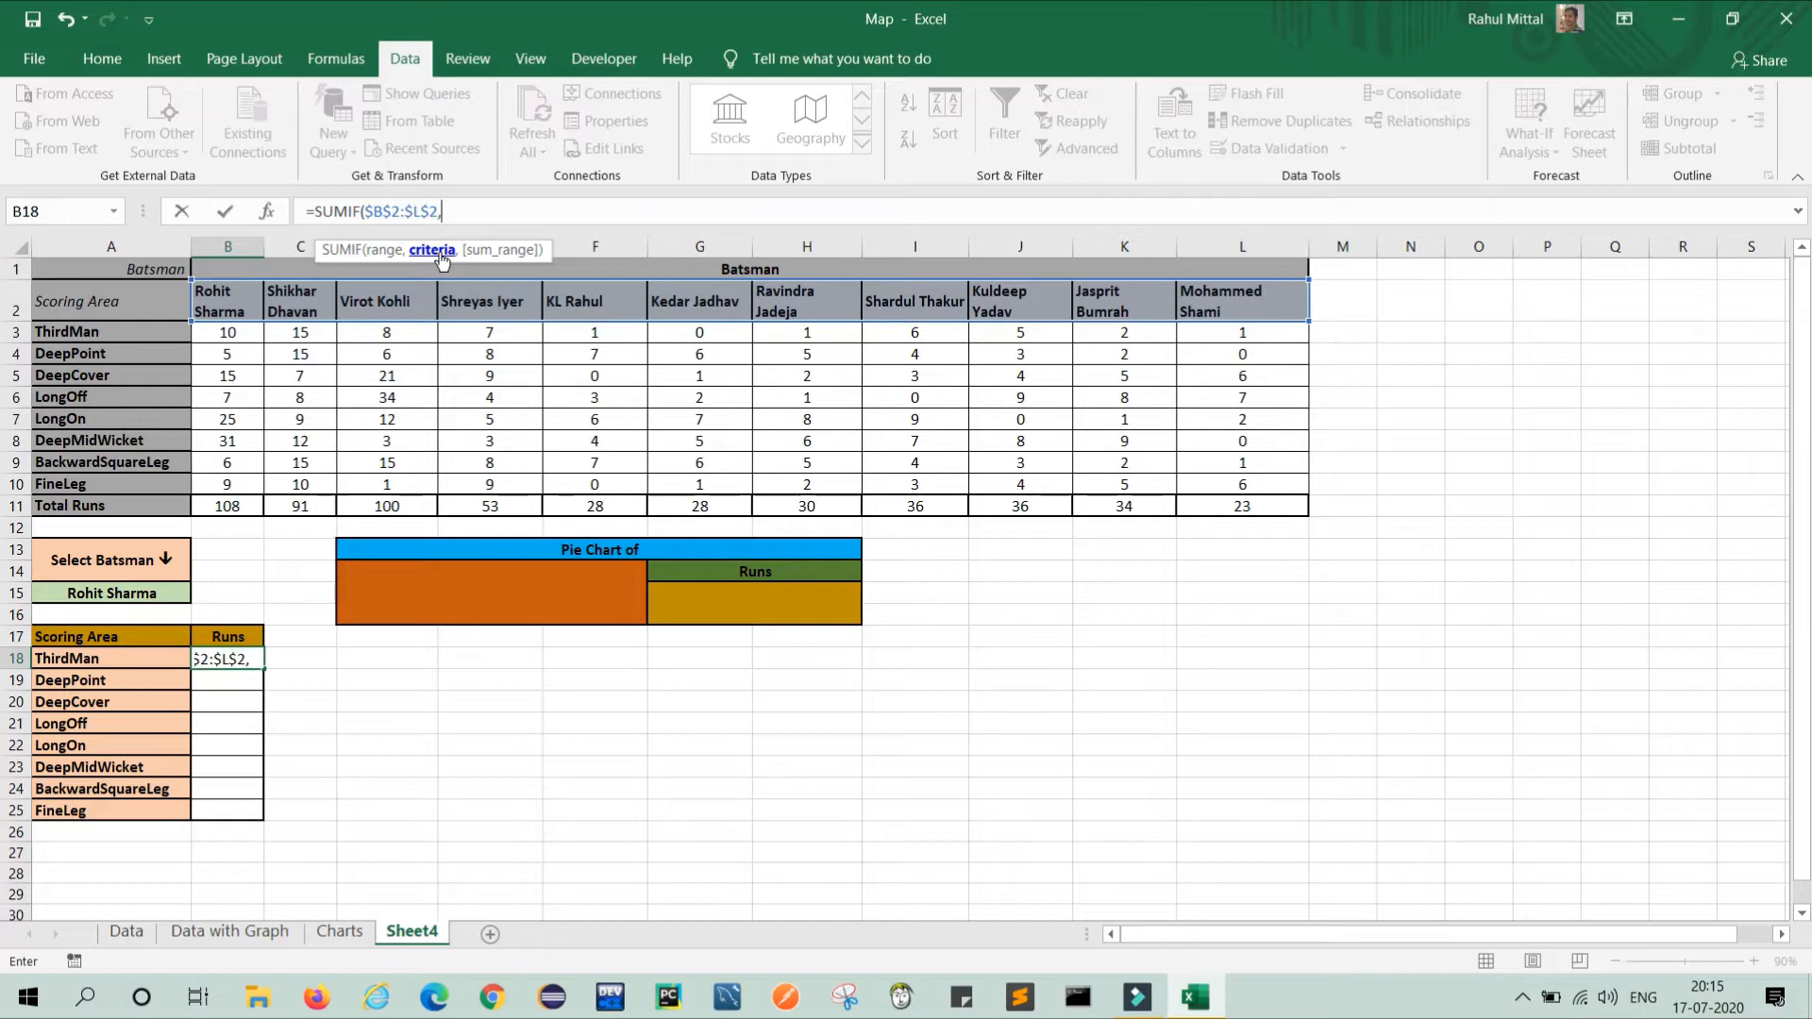
{"action": "left_click", "coordinate": [119, 592]}
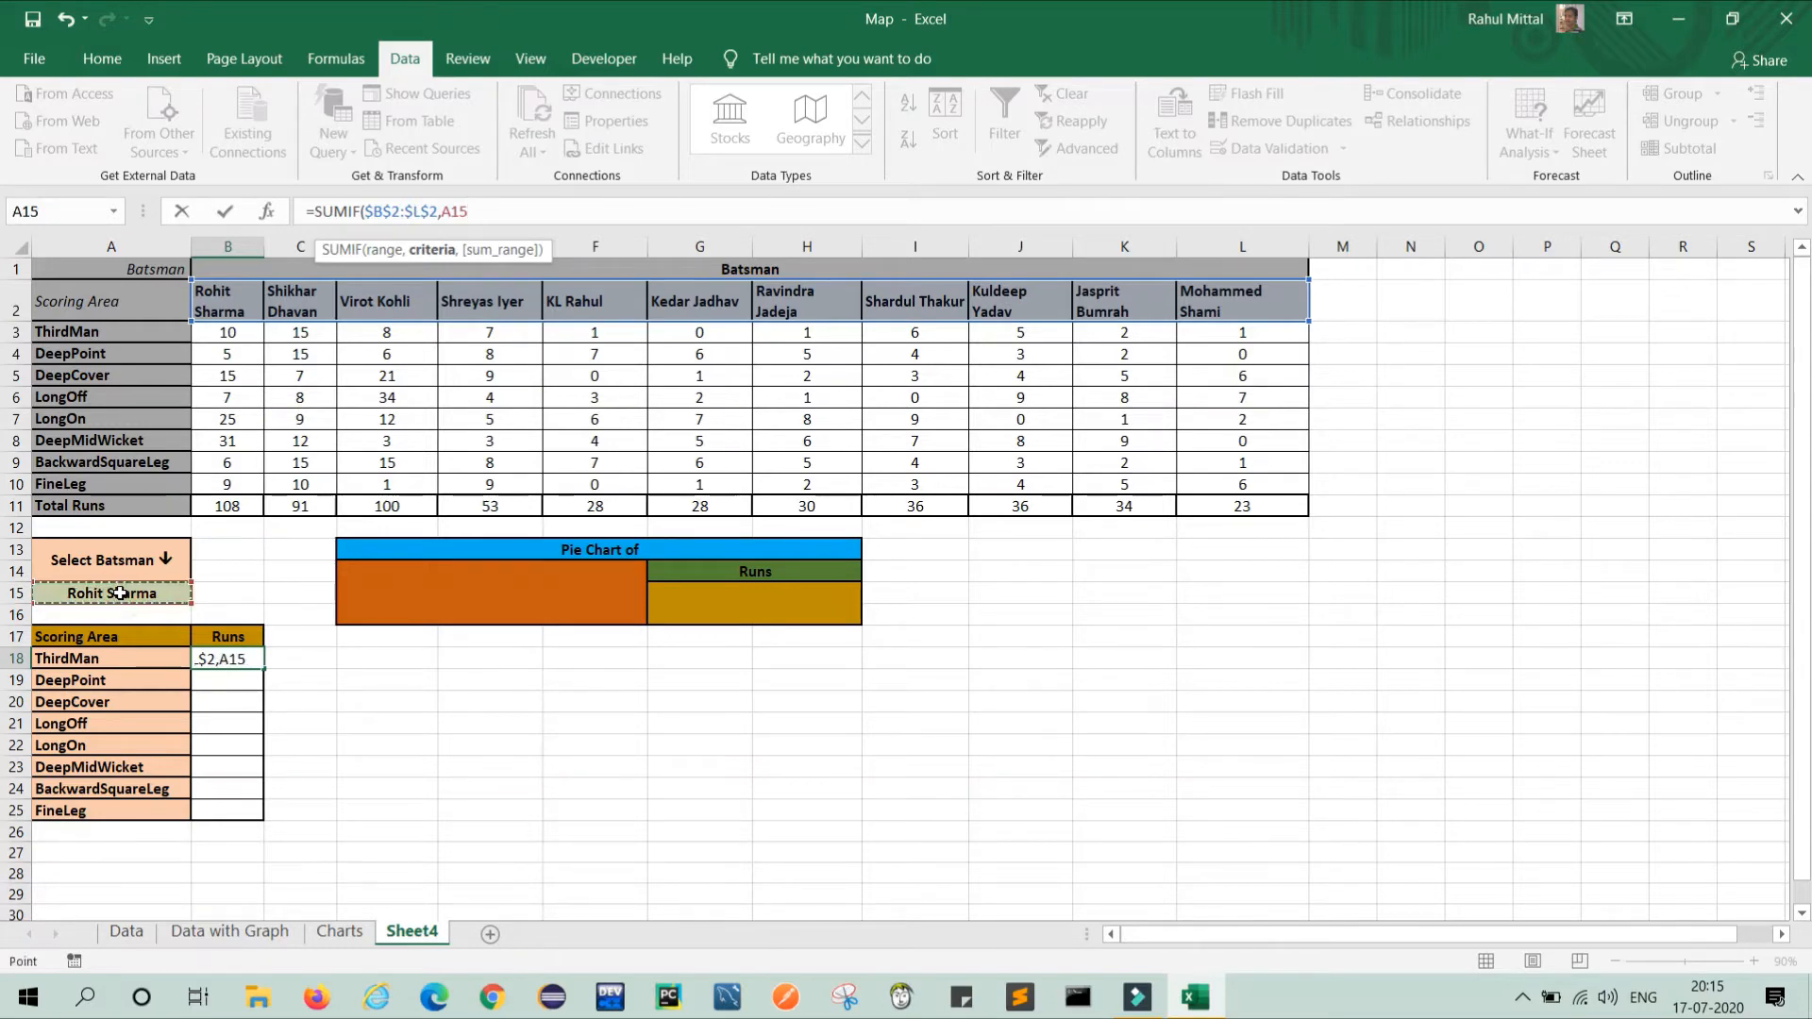
{"action": "key", "text": "F4"}
{"action": "type", "text": ","}
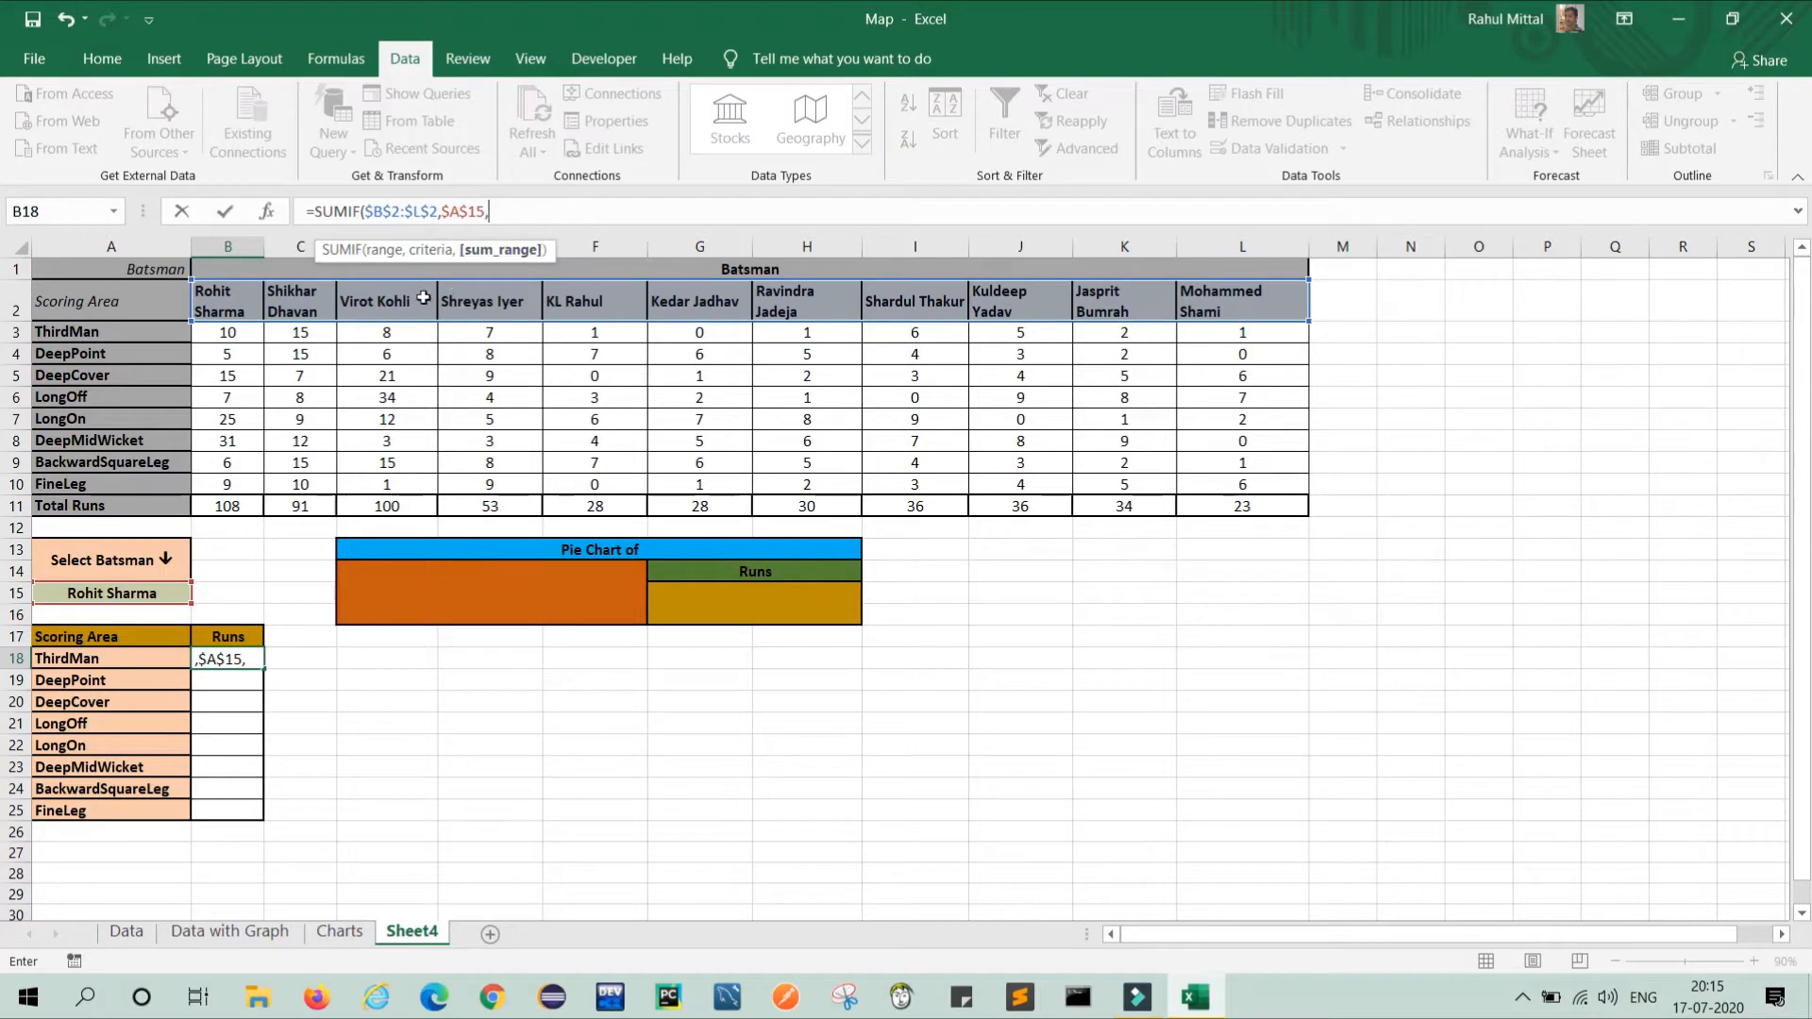
Step: Complete the SUMIF formula in B18 with B3:B10 as the sum range and commit it
{"action": "left_click", "coordinate": [234, 336]}
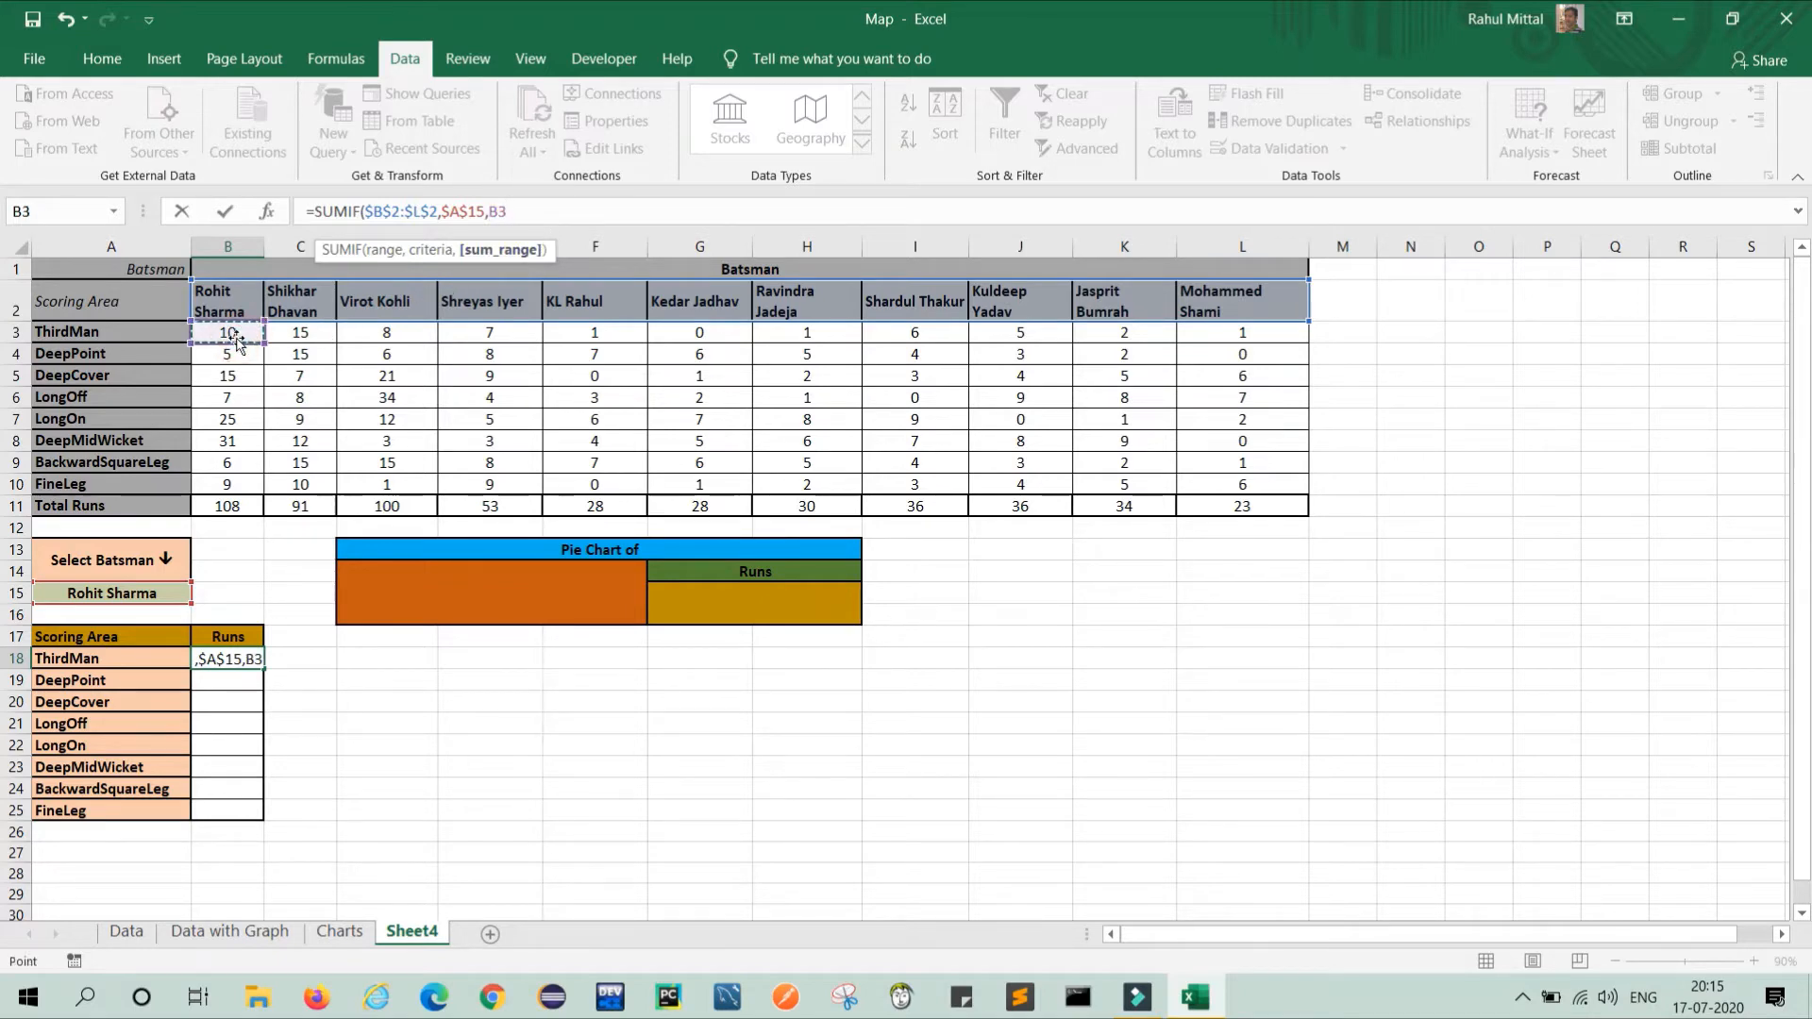
{"action": "key", "text": "shift+Down"}
{"action": "key", "text": "shift+Down"}
{"action": "key", "text": "shift+Down"}
{"action": "key", "text": "shift+Down"}
{"action": "key", "text": "shift+Down"}
{"action": "key", "text": "shift+Down"}
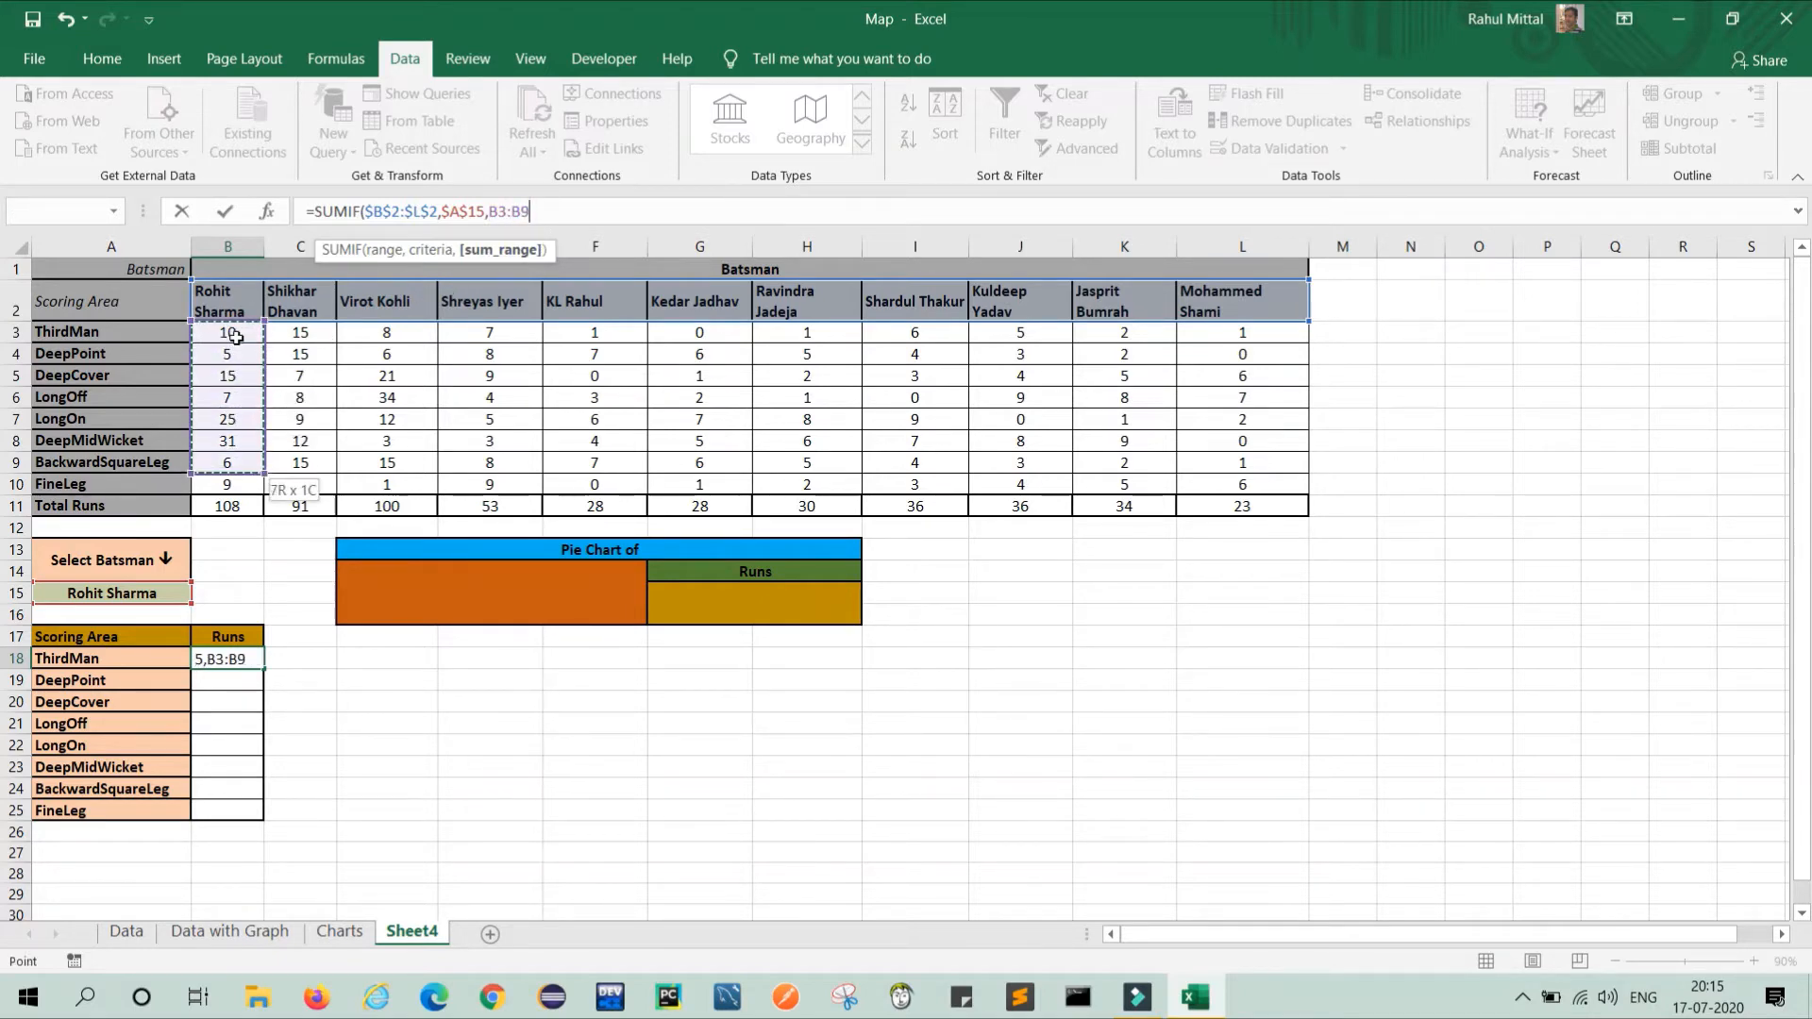
{"action": "key", "text": "shift+Down"}
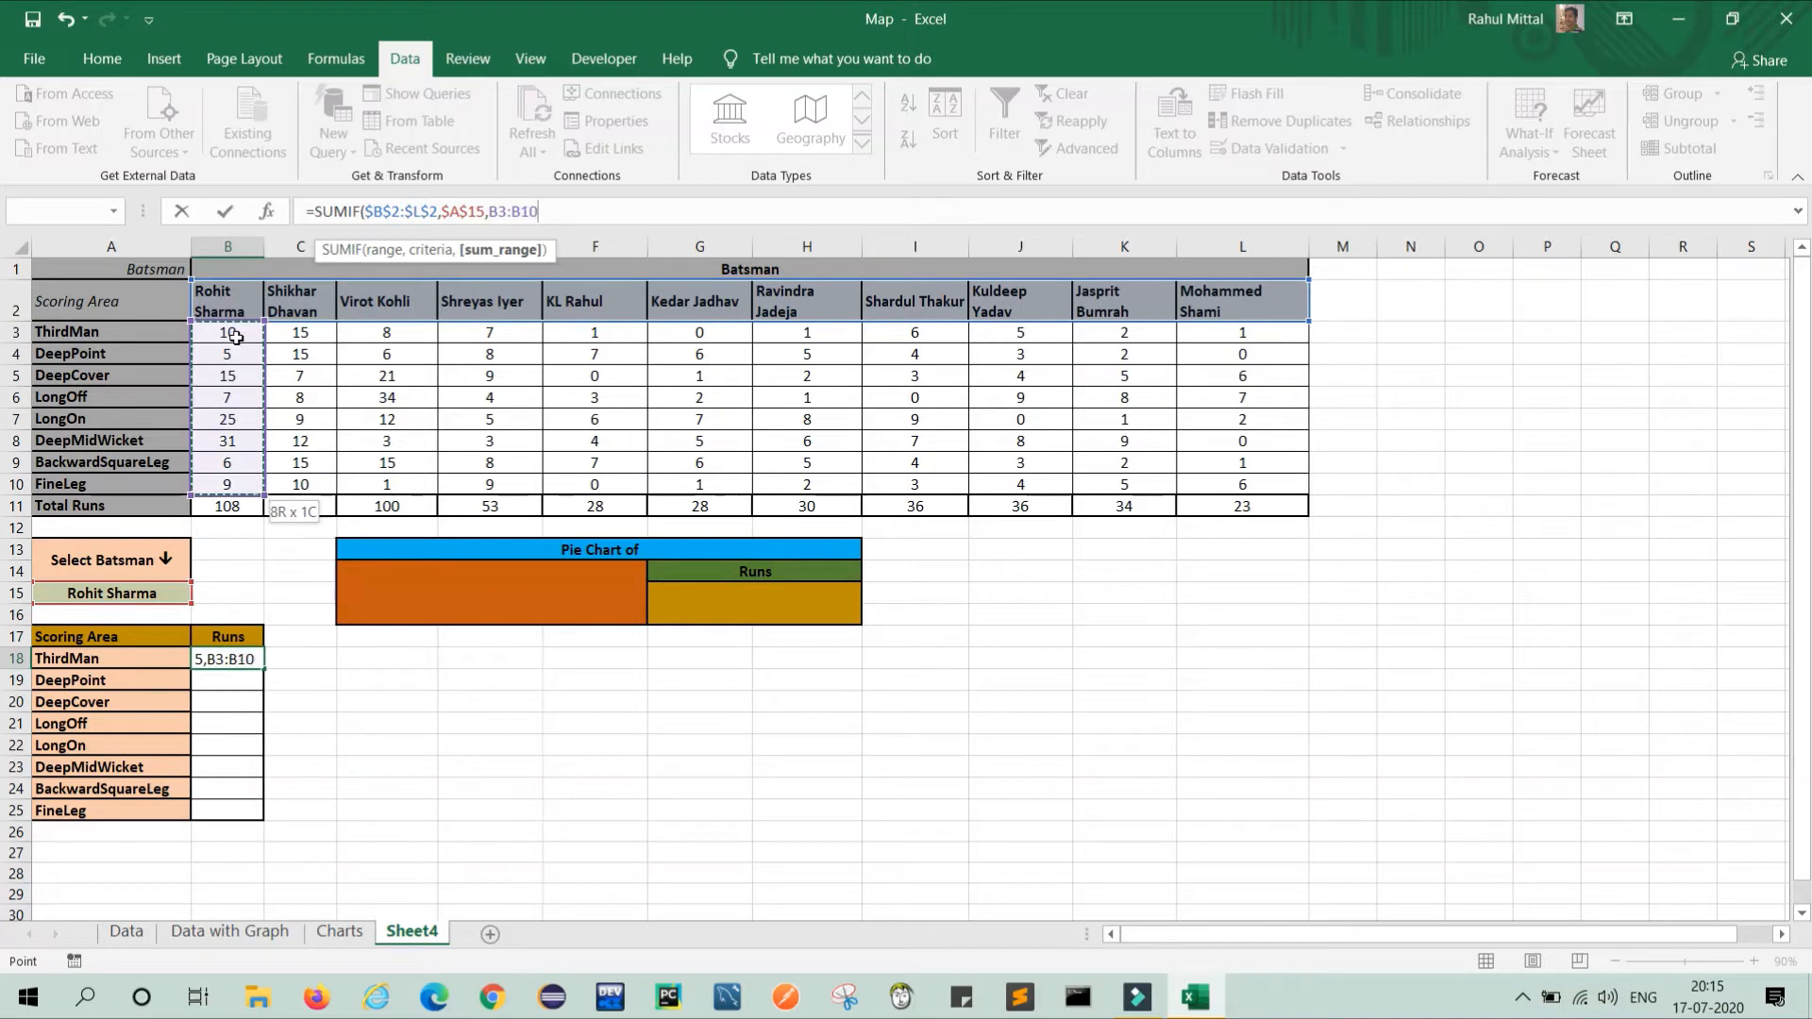
{"action": "left_click_drag", "start_coordinate": [235, 336], "coordinate": [235, 336]}
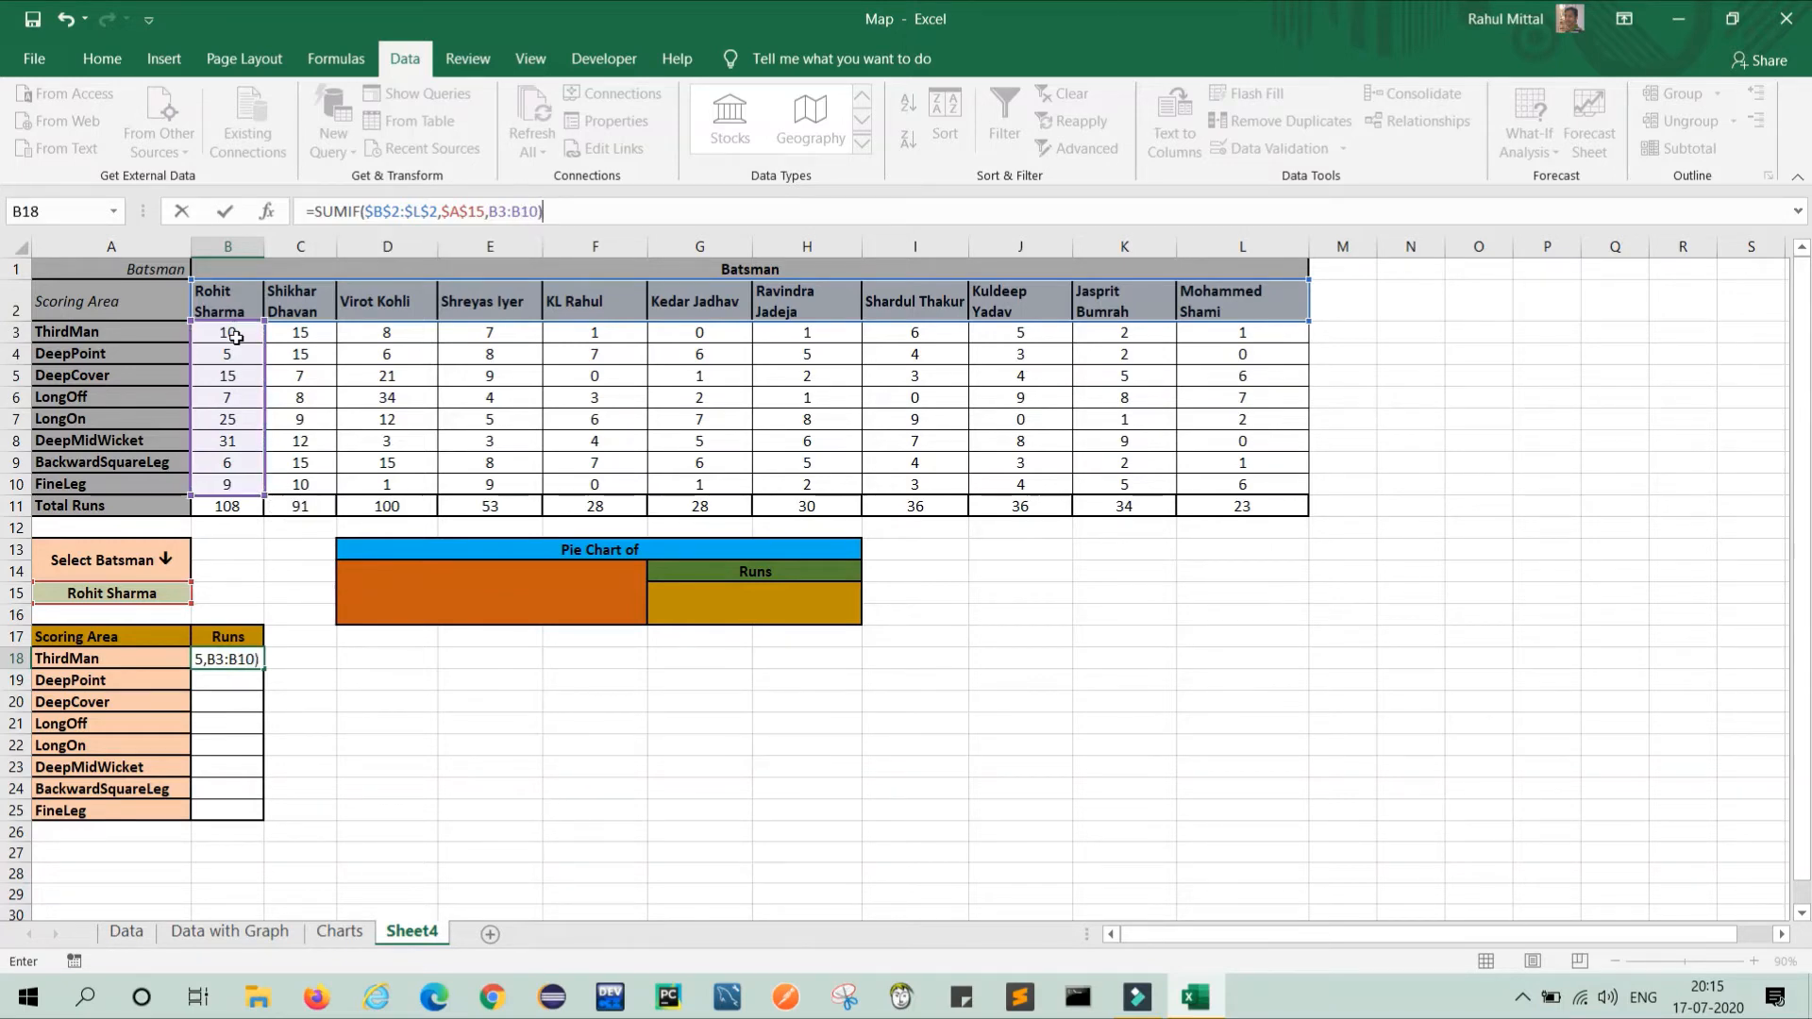
{"action": "key", "text": "Return"}
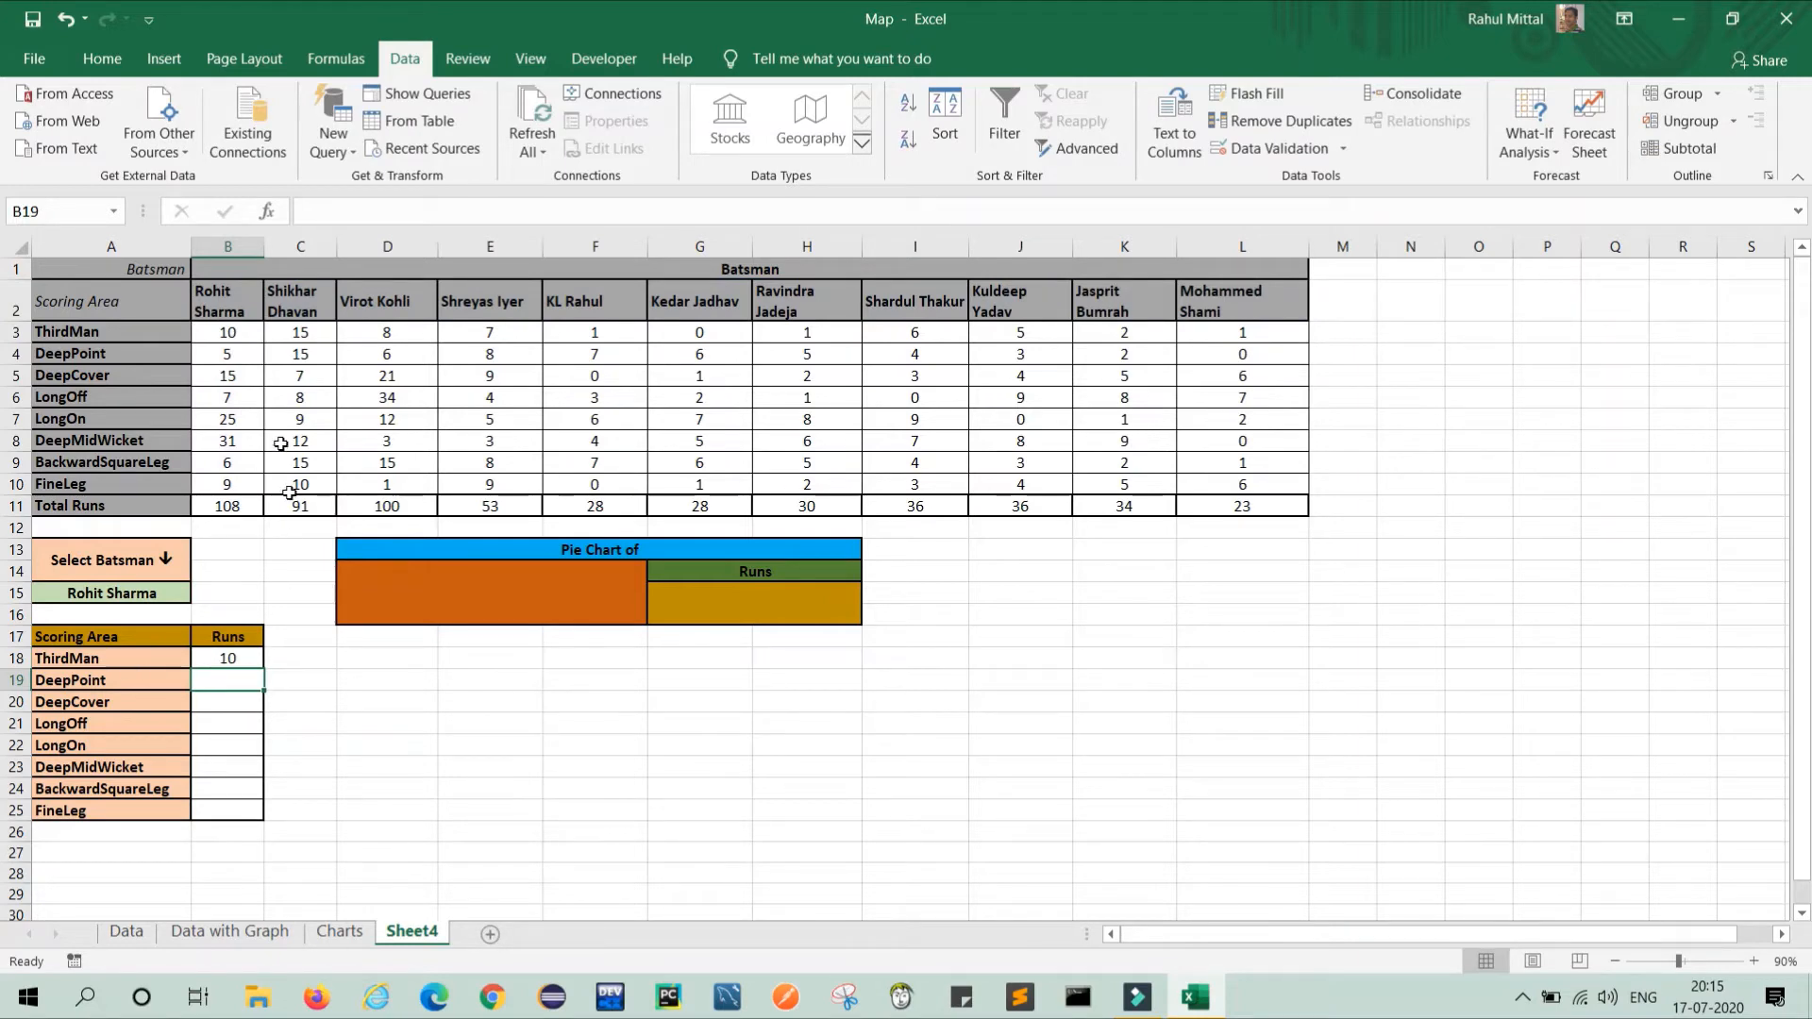
Step: Fill the ThirdMan runs formula from B18 down to the FineLeg row in B25
{"action": "left_click", "coordinate": [255, 660]}
{"action": "left_click_drag", "start_coordinate": [263, 669], "coordinate": [263, 819]}
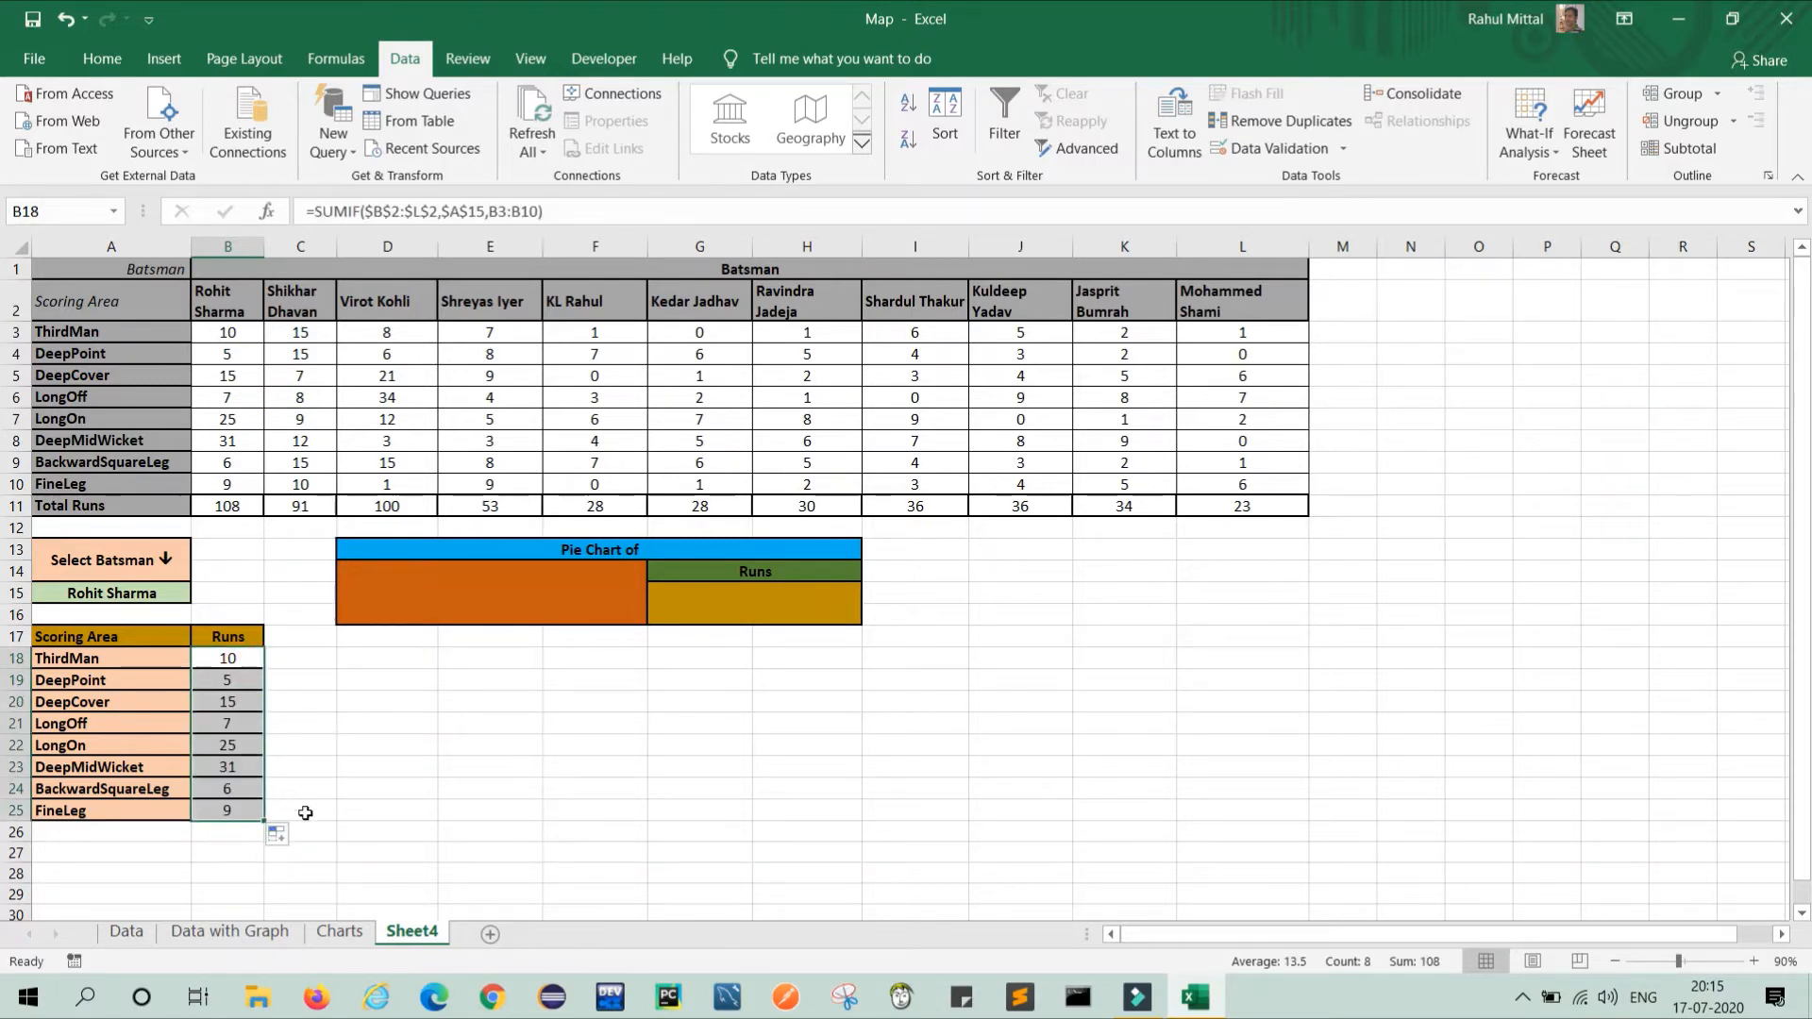
{"action": "left_click", "coordinate": [319, 850]}
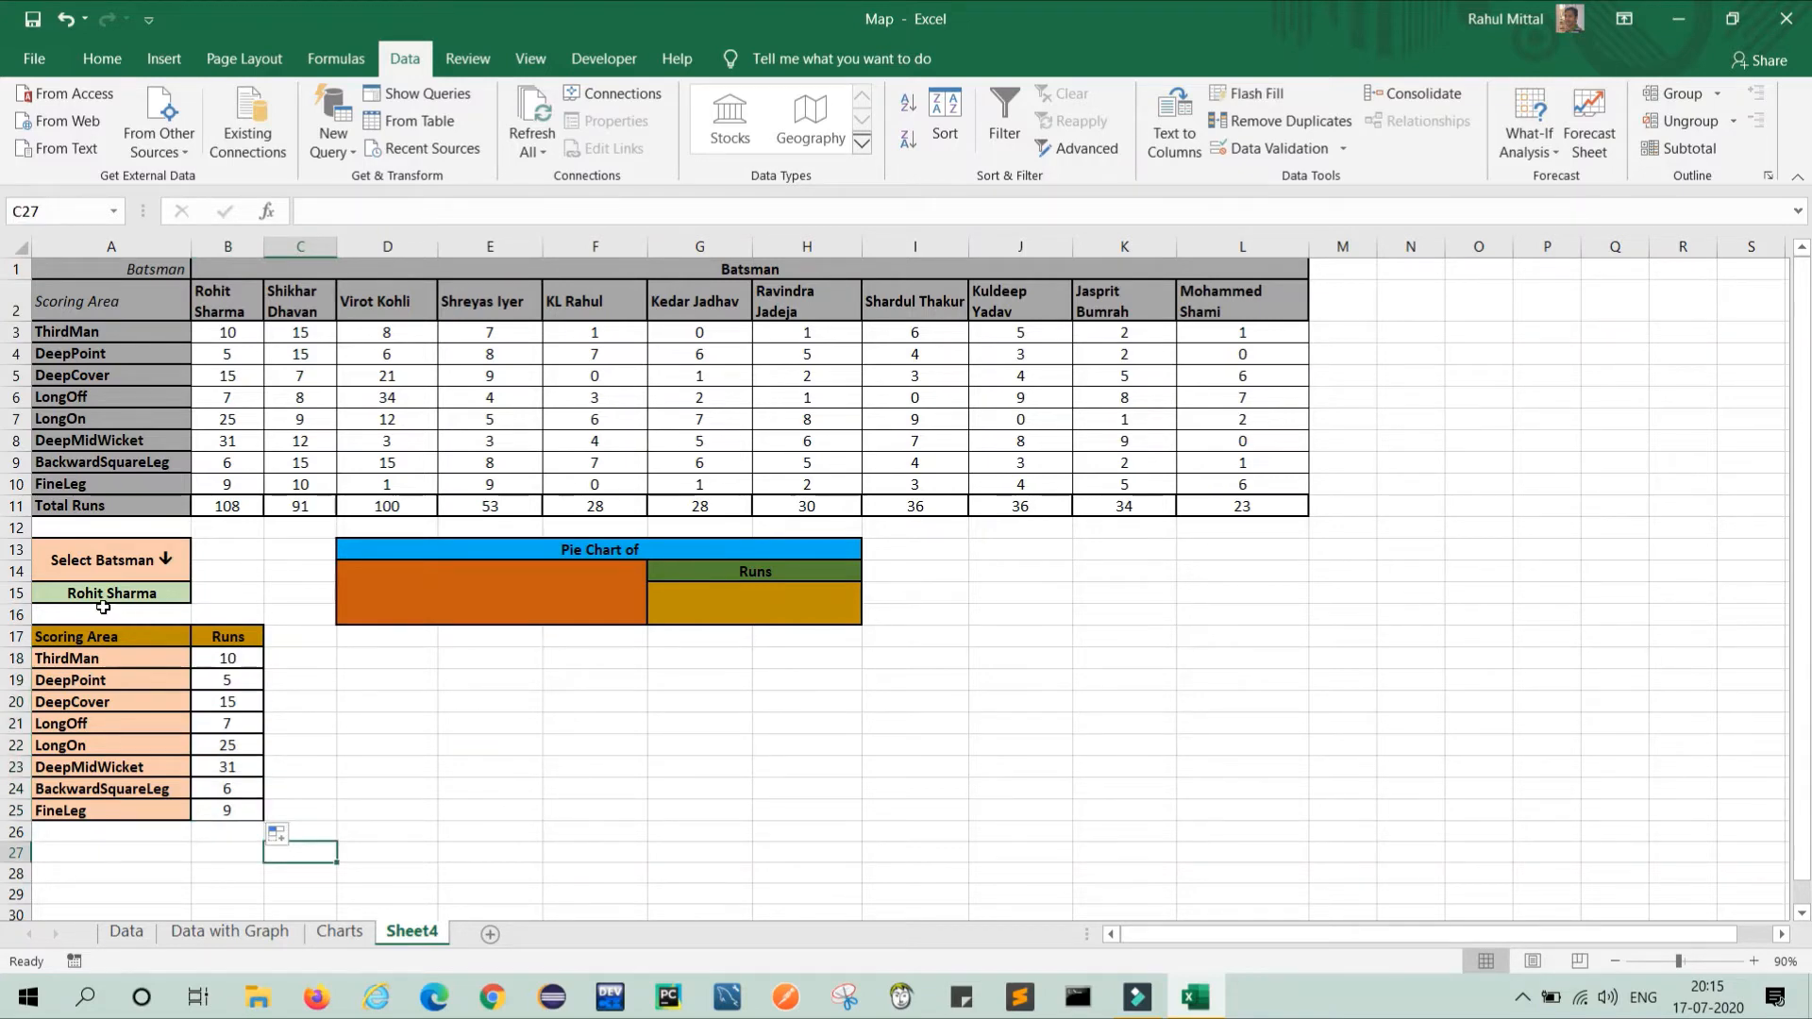
Step: Test the batsman drop-down in A15 by choosing KL Rahul, followed by Jasprit Bumrah
{"action": "left_click", "coordinate": [175, 595]}
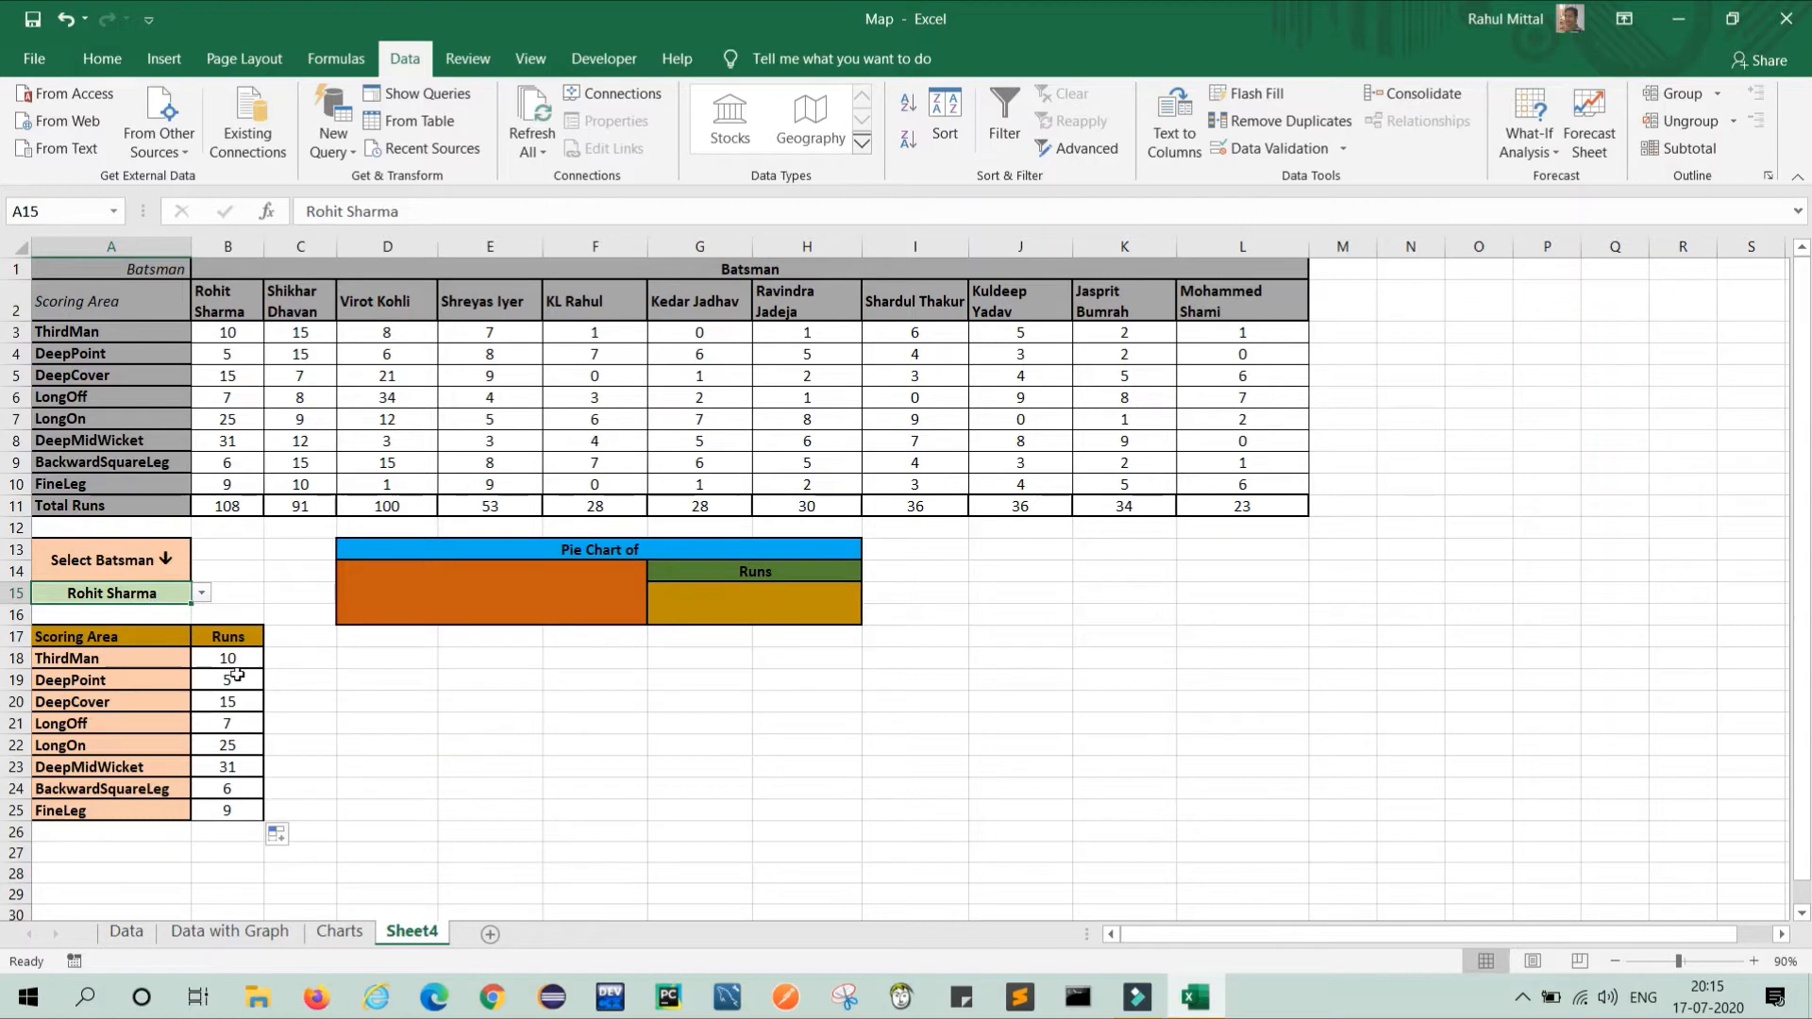
{"action": "left_click", "coordinate": [202, 593]}
{"action": "left_click", "coordinate": [107, 668]}
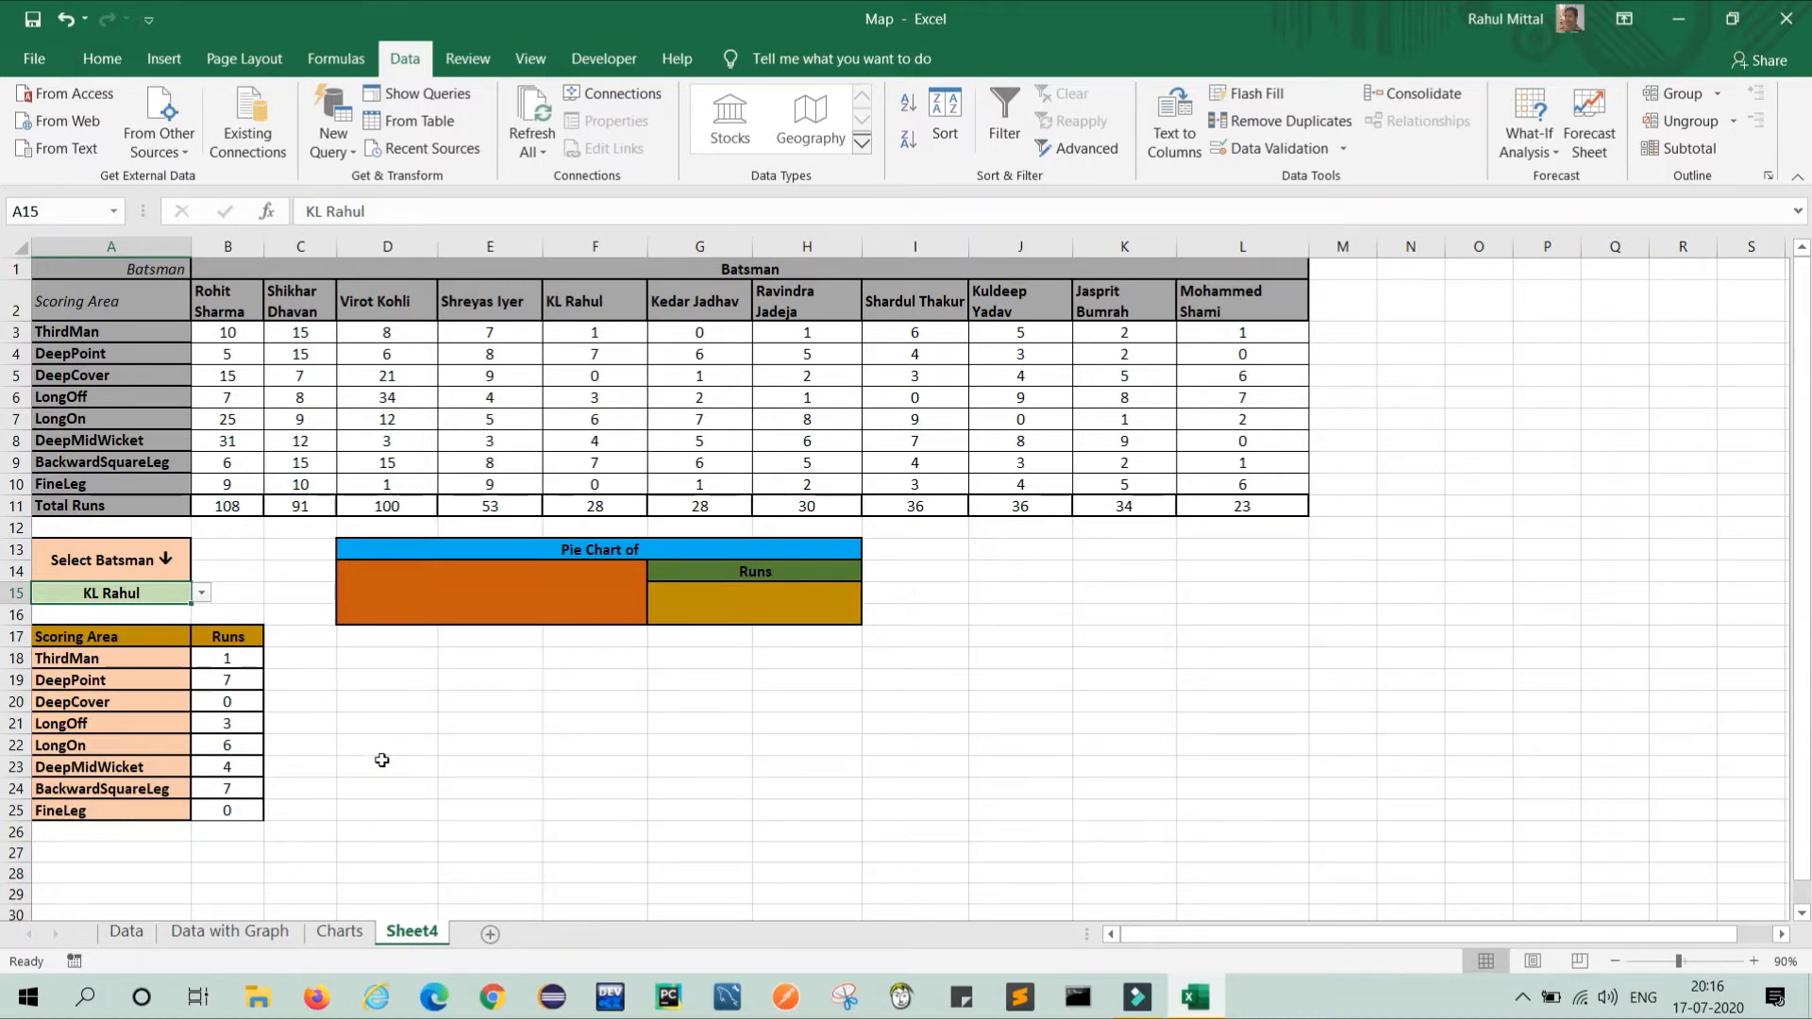
{"action": "left_click", "coordinate": [204, 597]}
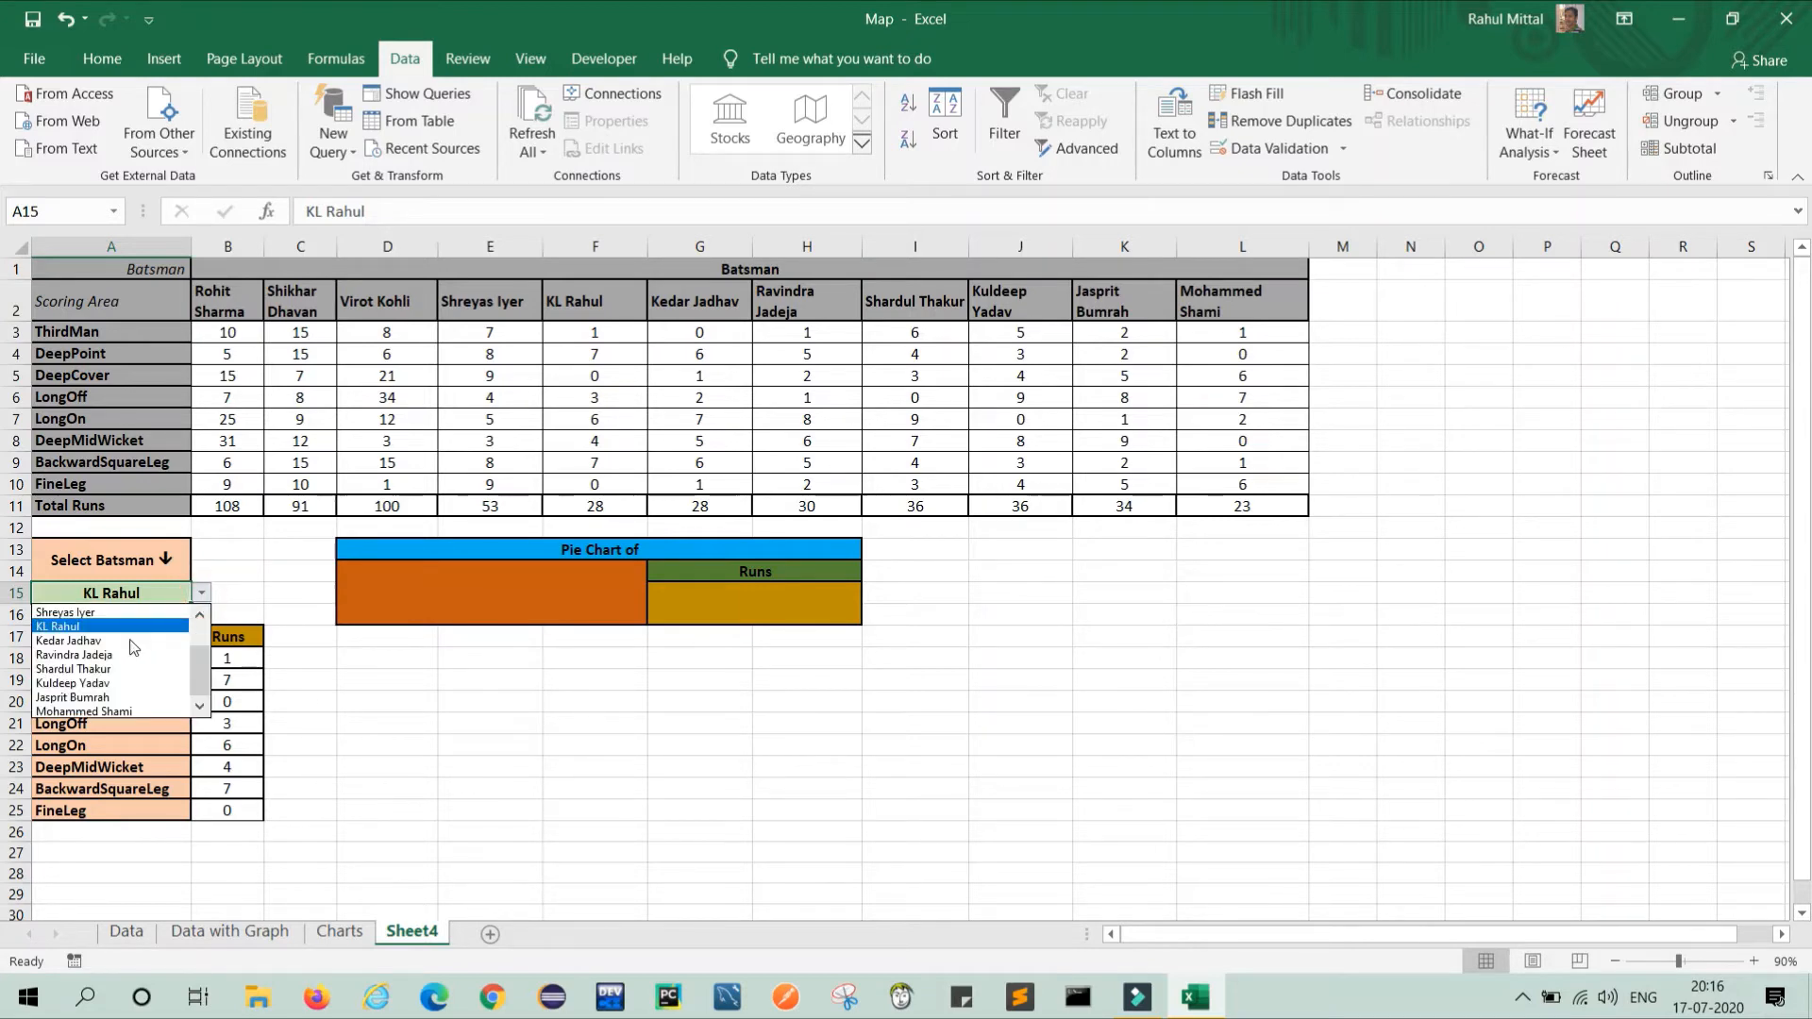
{"action": "left_click", "coordinate": [100, 699]}
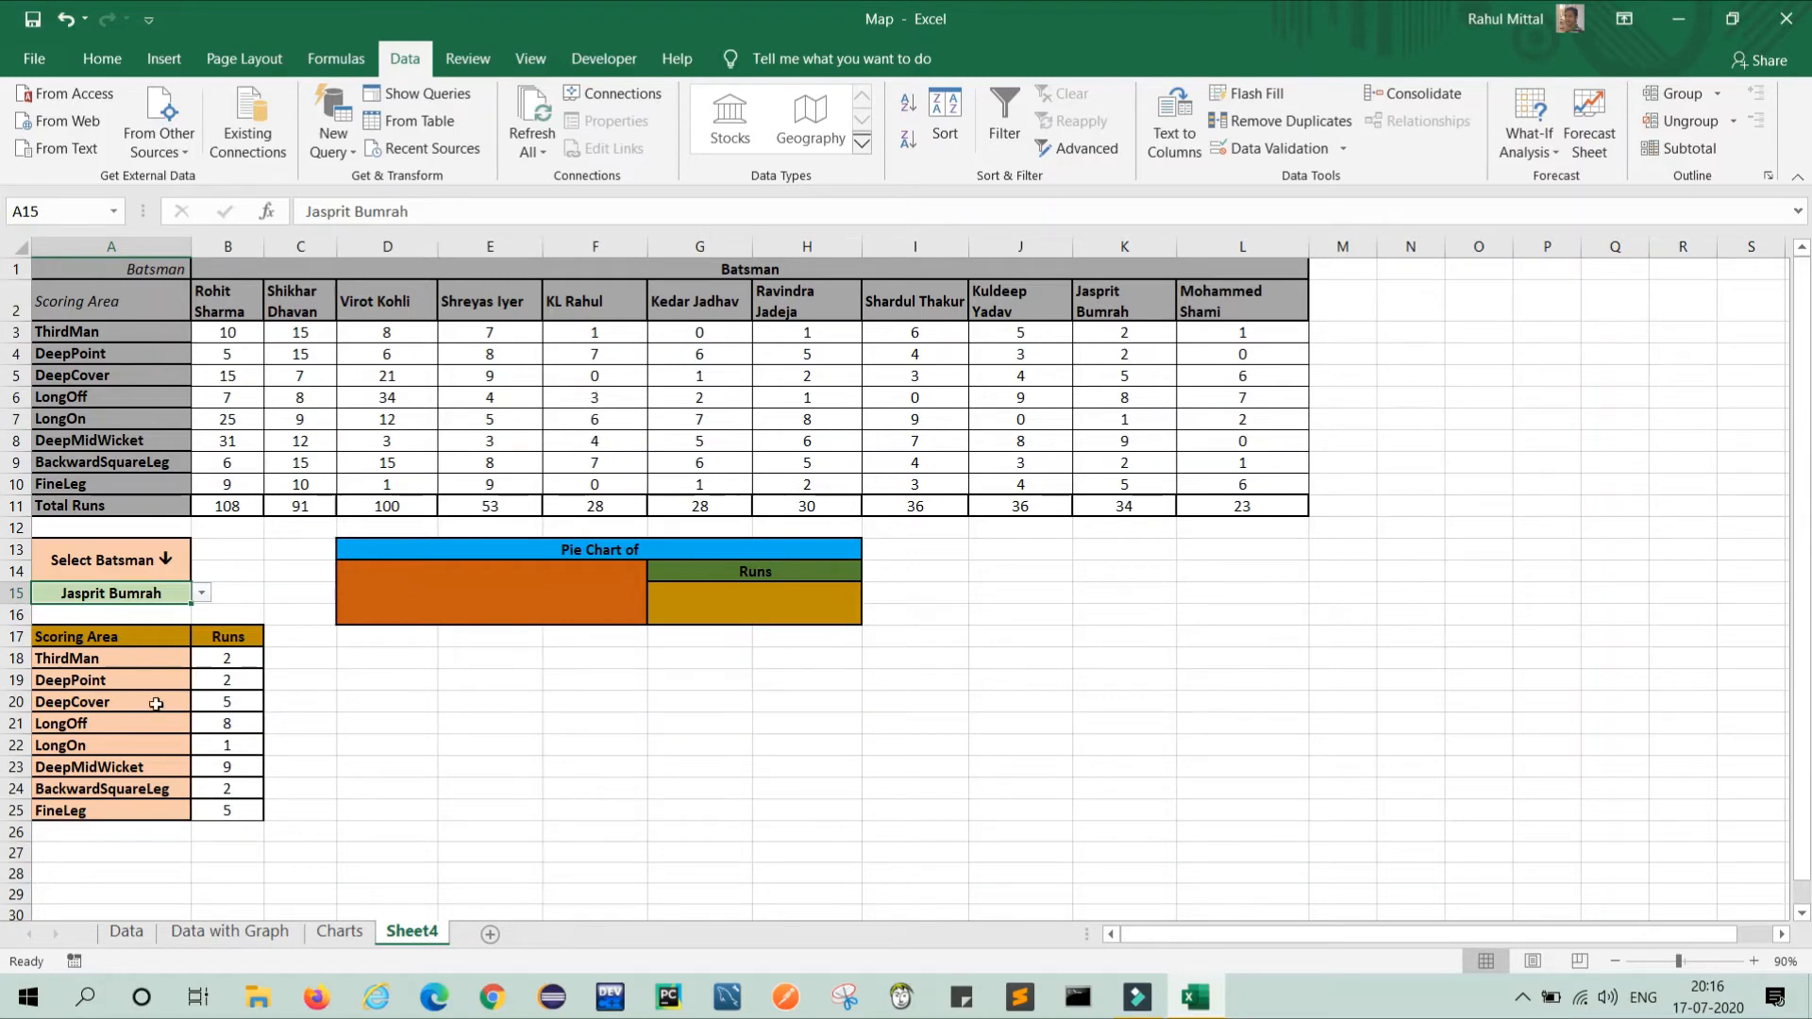
Step: Test the batsman drop-down in A15 by choosing Shikhar Dhavan
{"action": "left_click", "coordinate": [201, 594]}
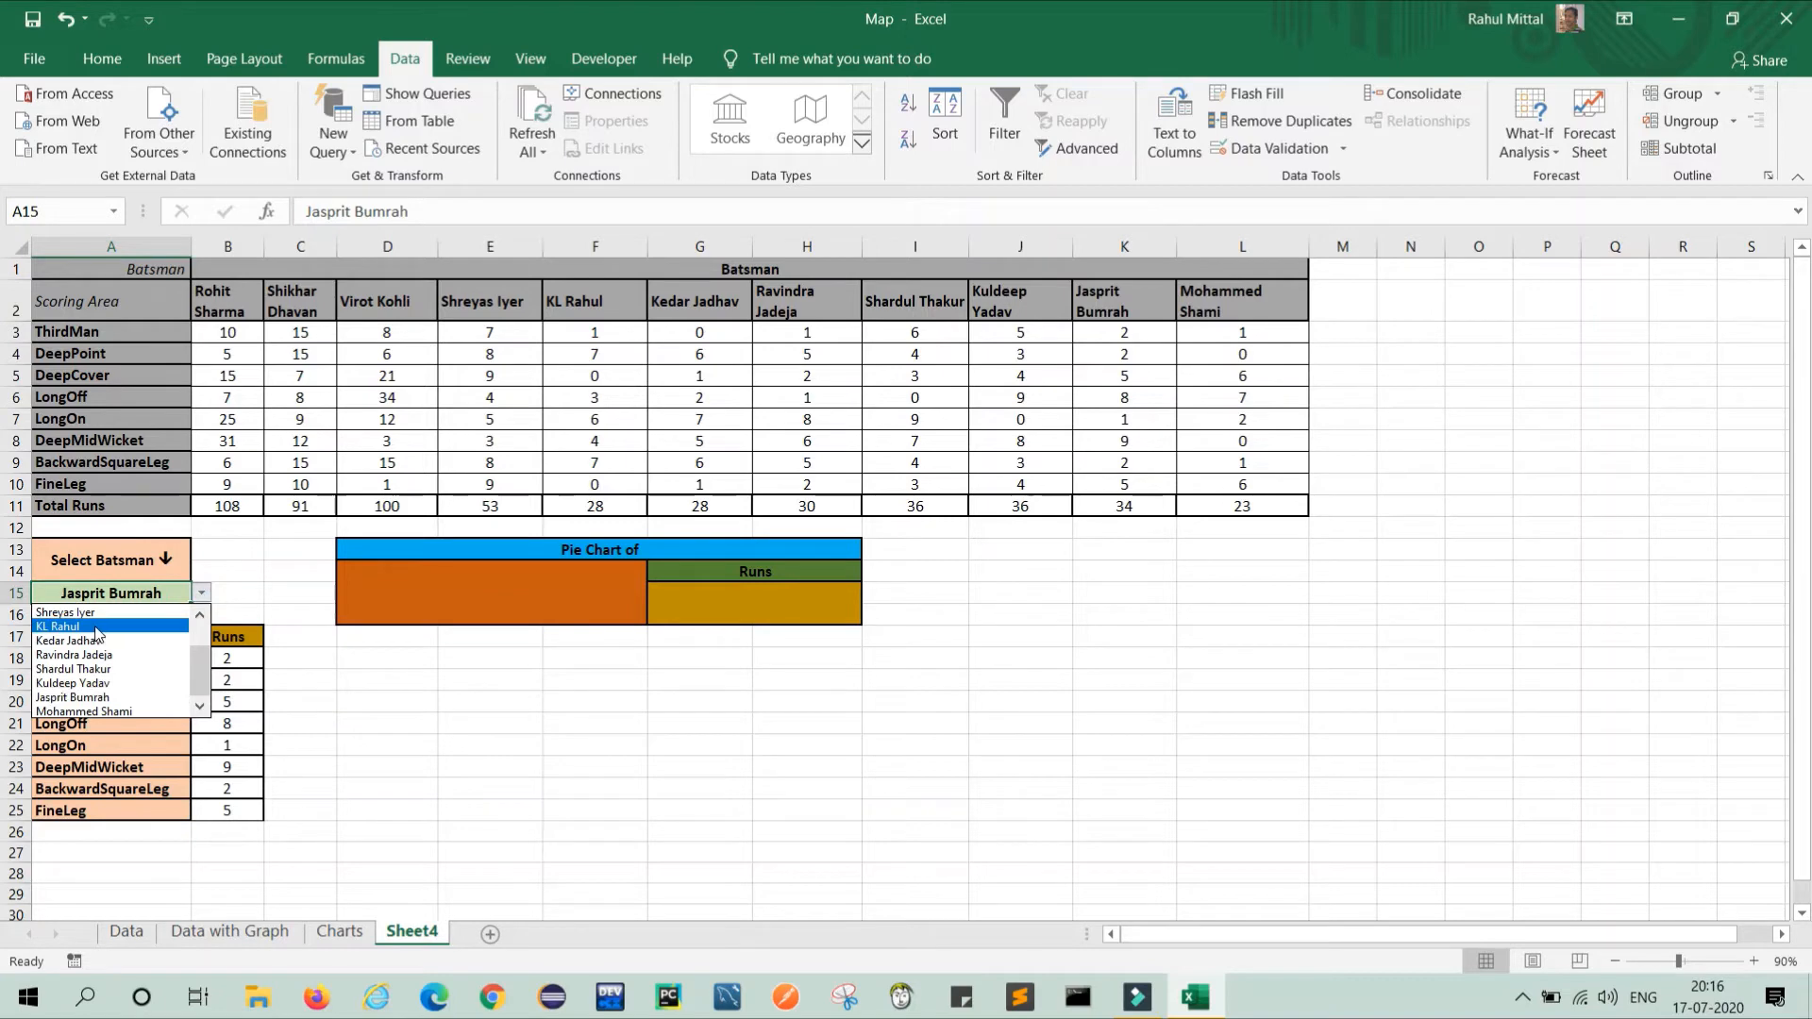
{"action": "left_click_drag", "start_coordinate": [200, 676], "coordinate": [200, 647]}
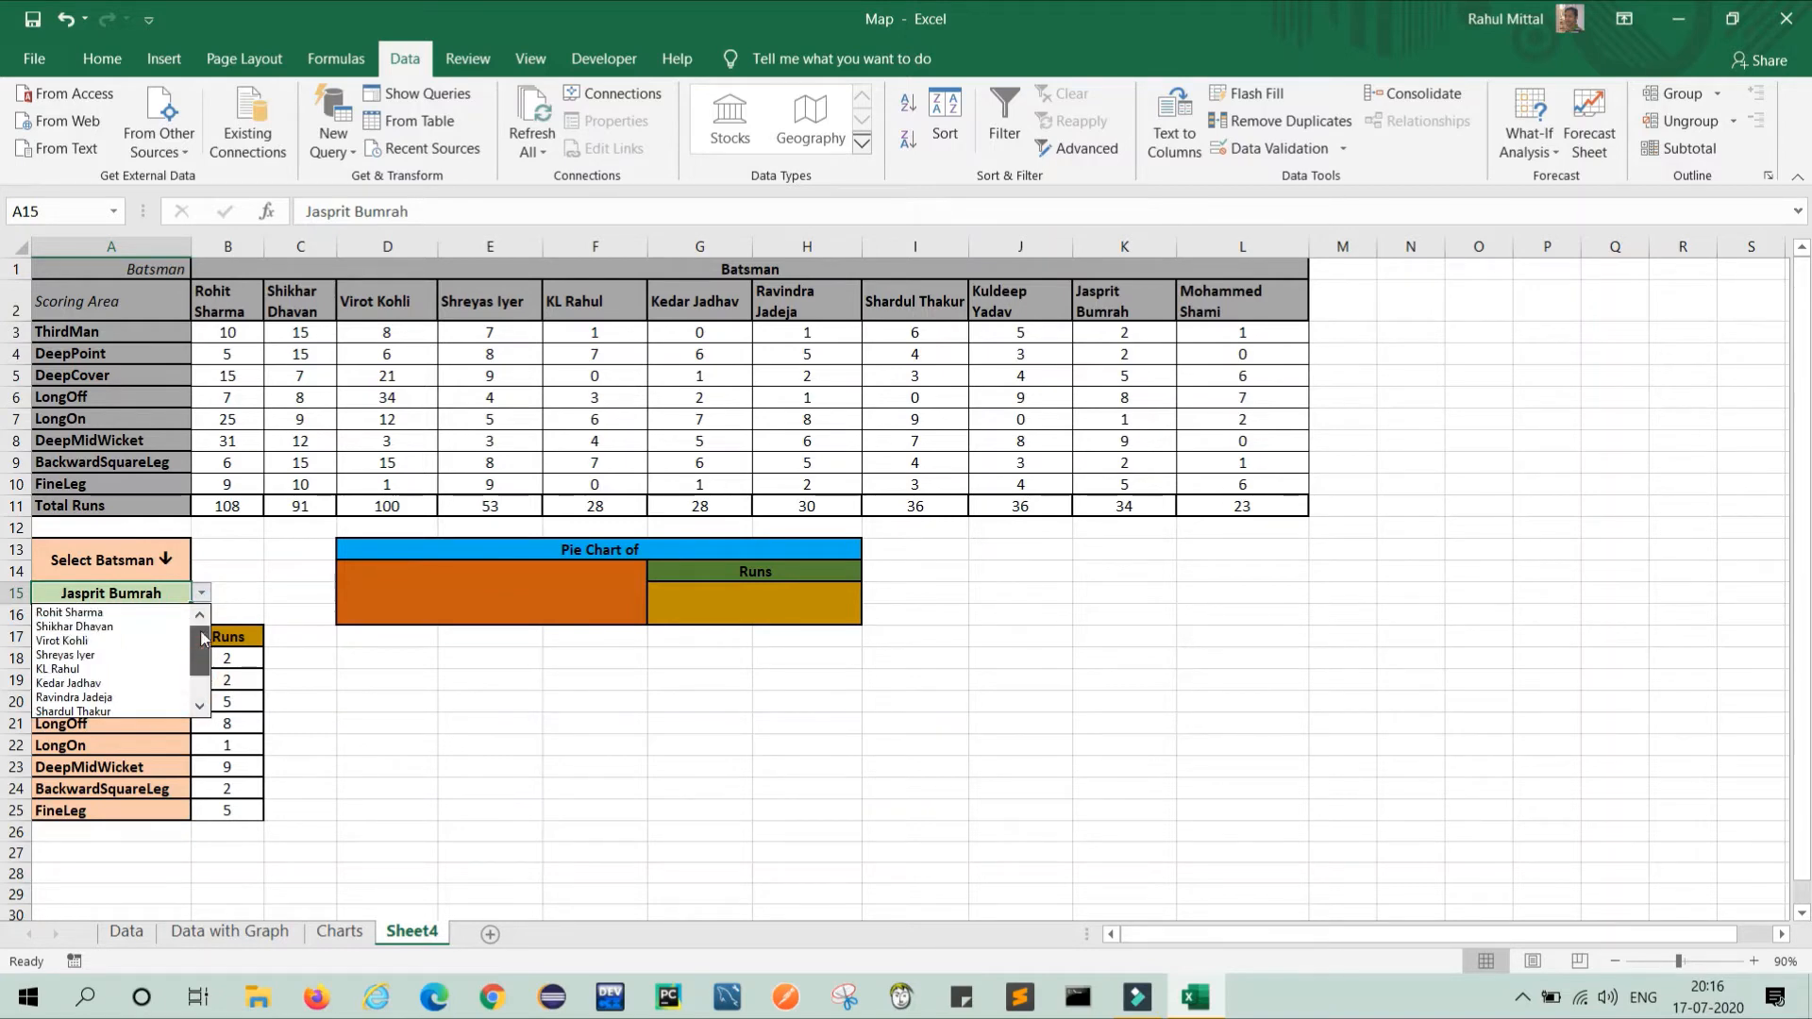
{"action": "left_click", "coordinate": [118, 623]}
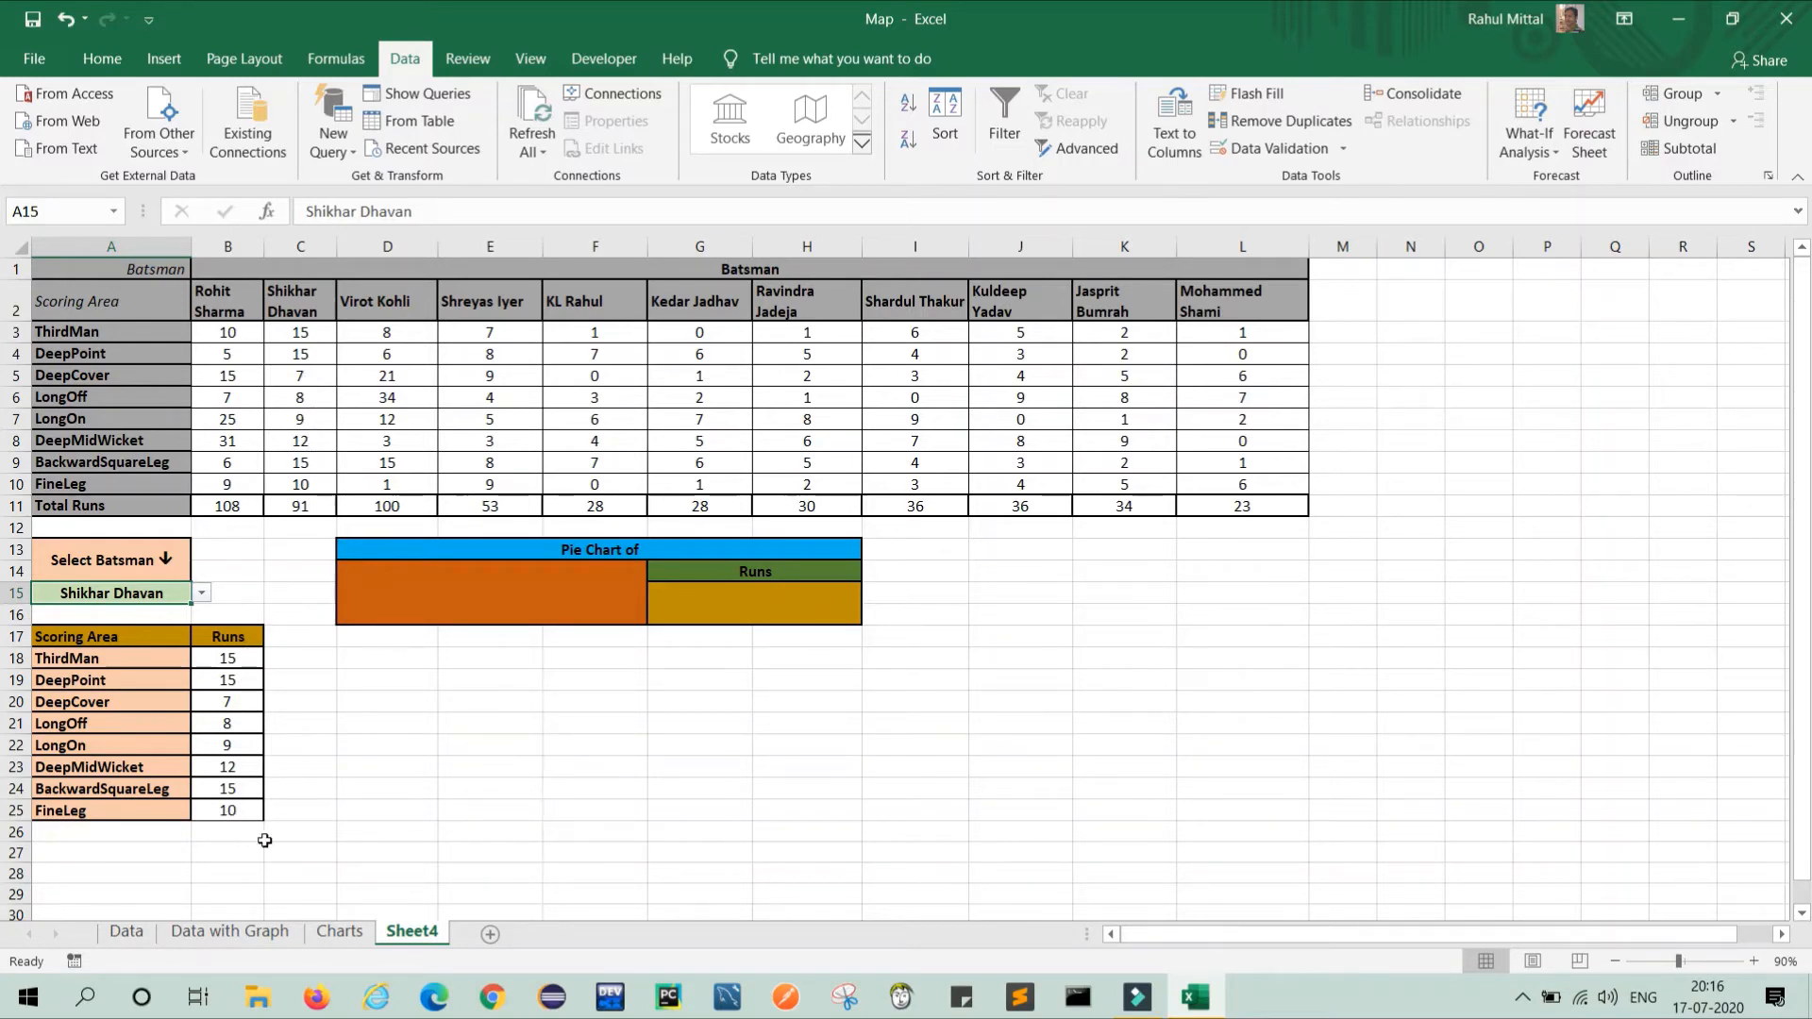
{"action": "left_click", "coordinate": [335, 830]}
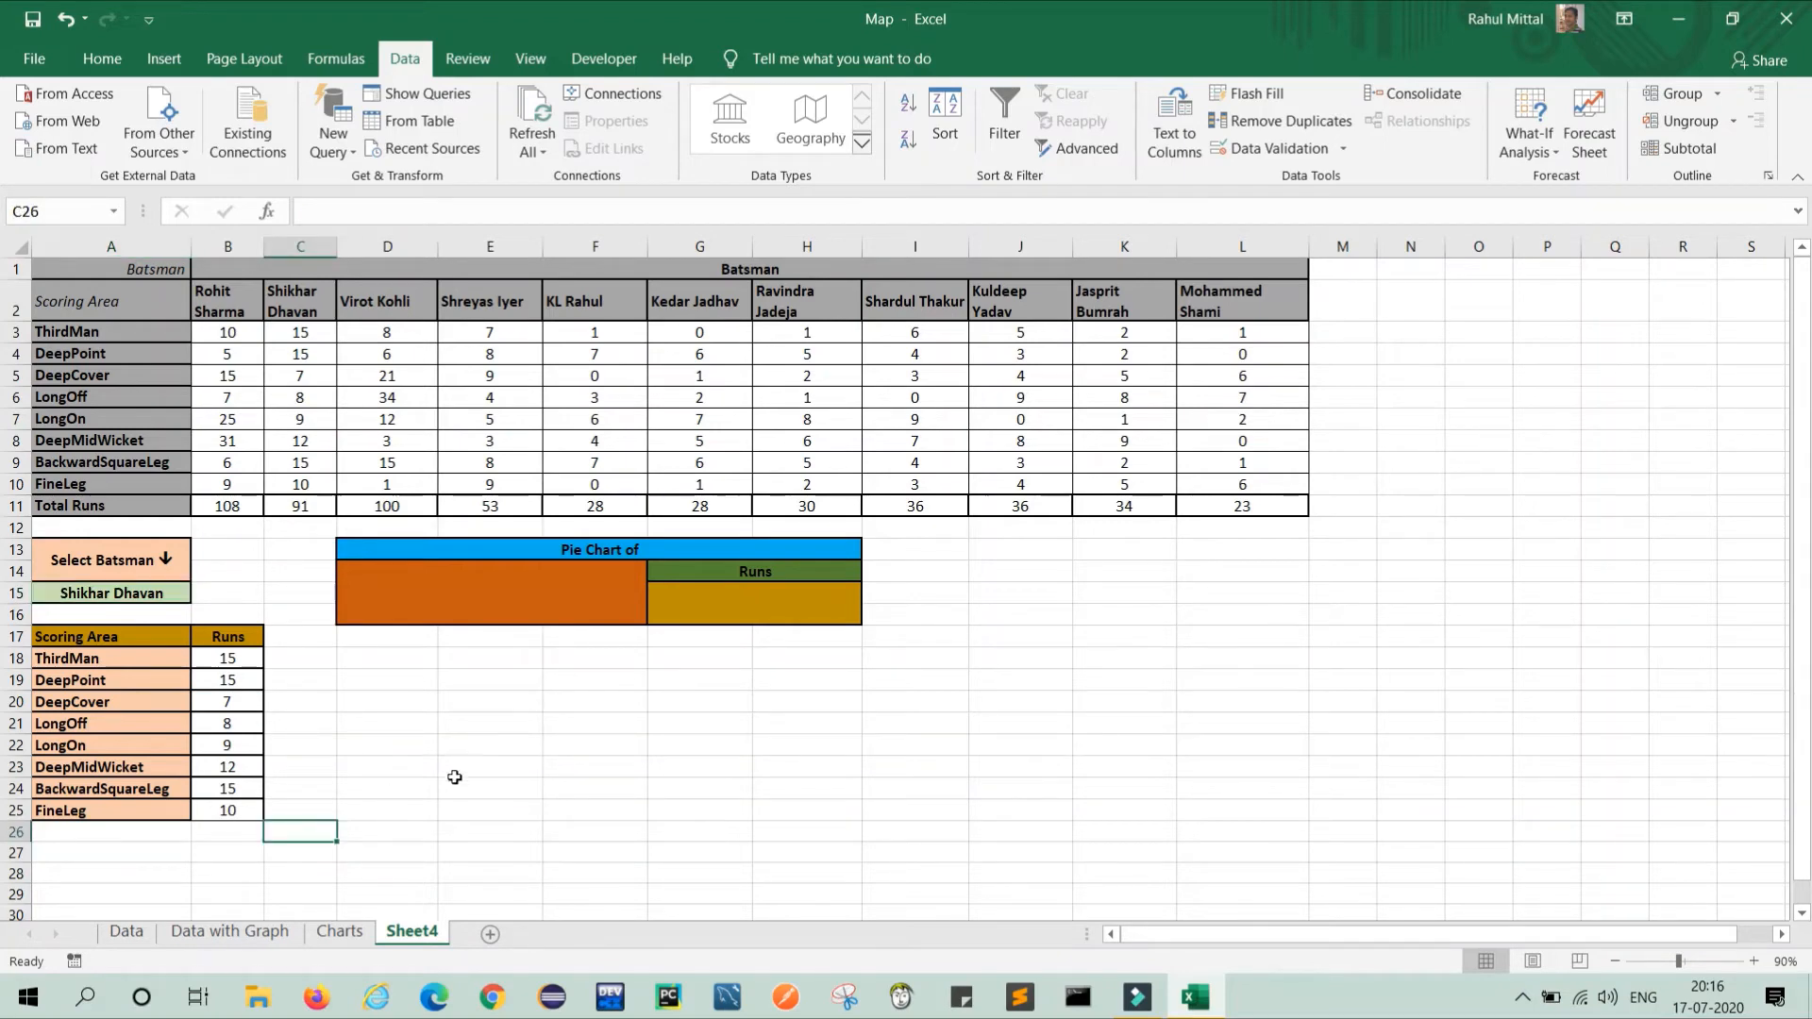
{"action": "left_click", "coordinate": [501, 785]}
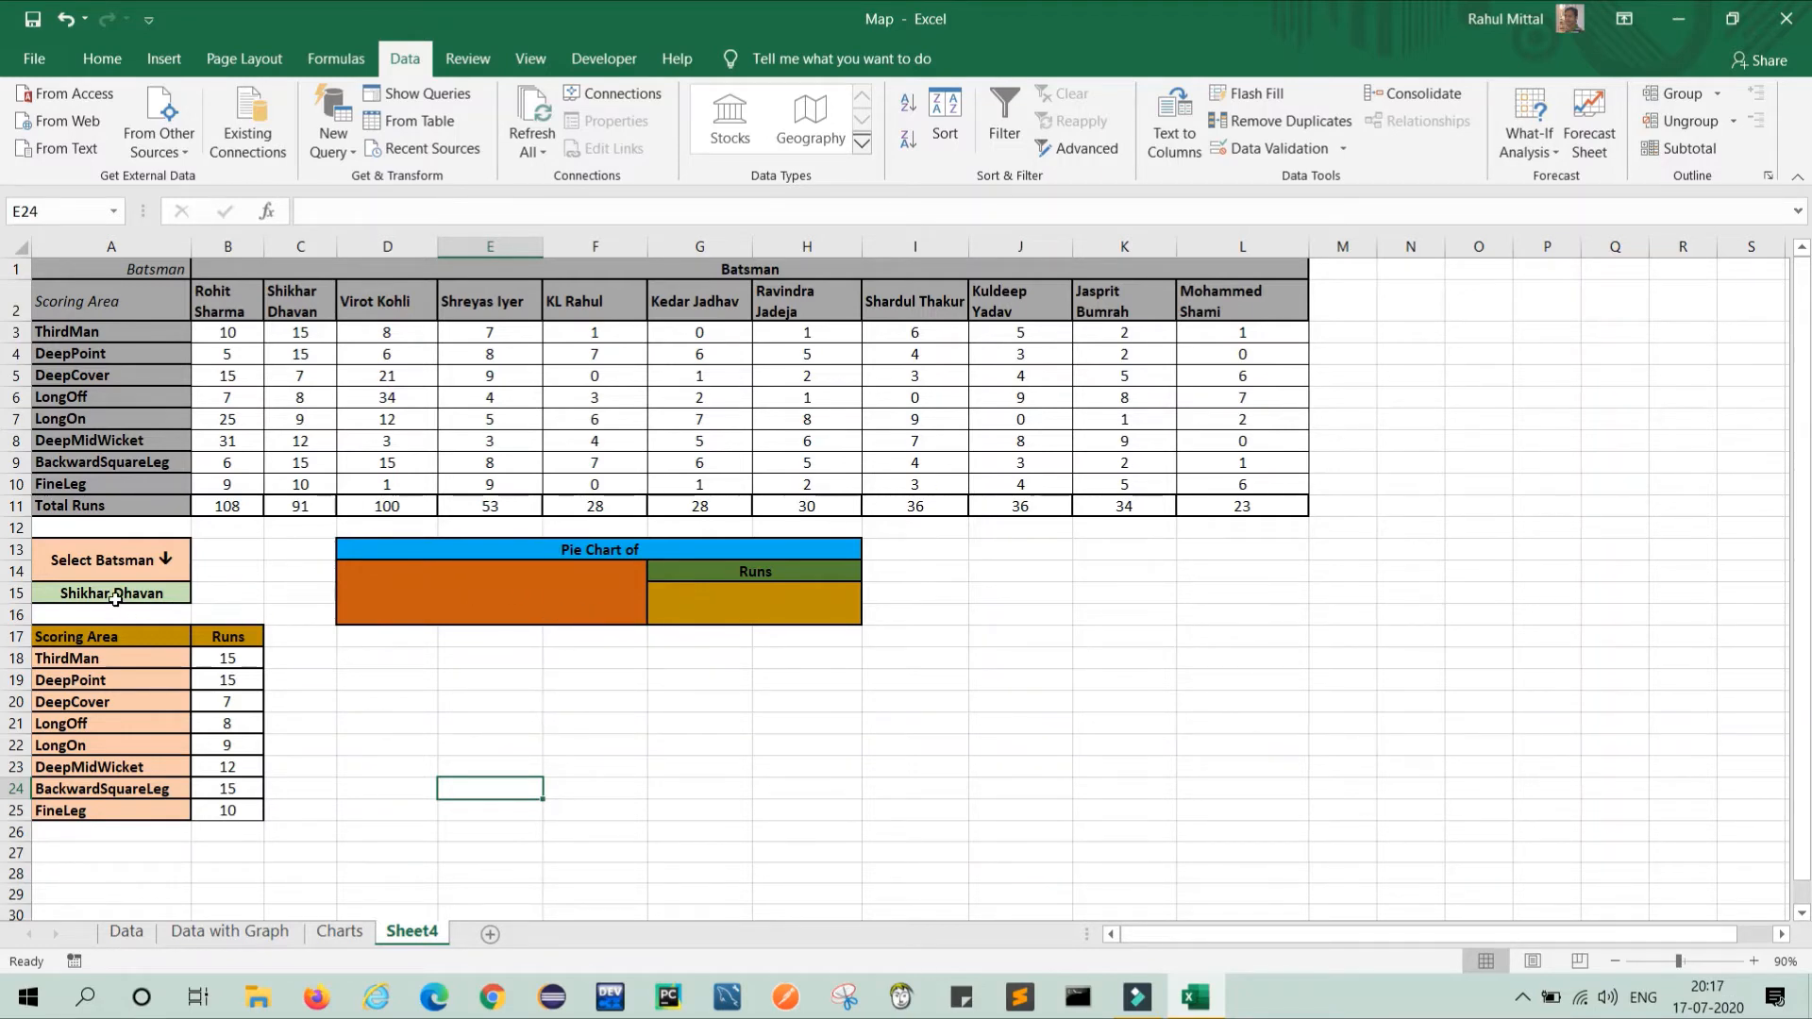
Step: Link the large merged cell D14 under the Pie Chart of heading to the selected batsman with =A15
{"action": "left_click", "coordinate": [487, 595]}
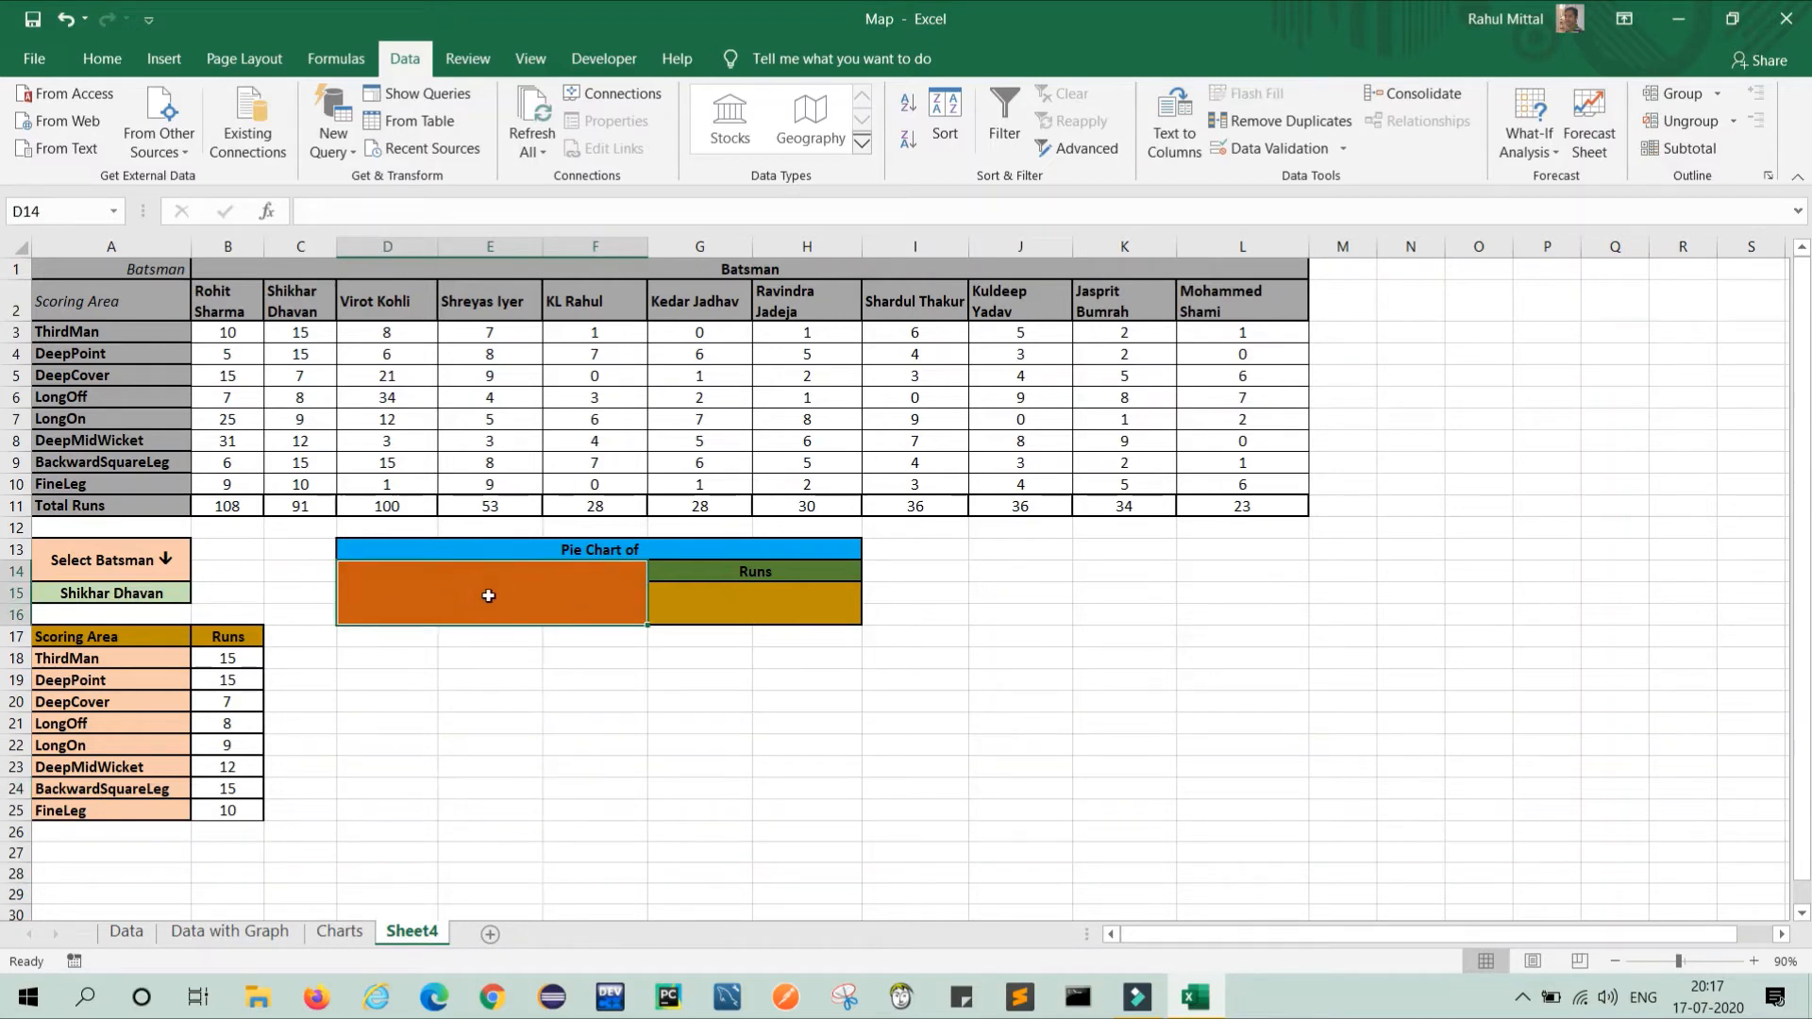
{"action": "type", "text": "="}
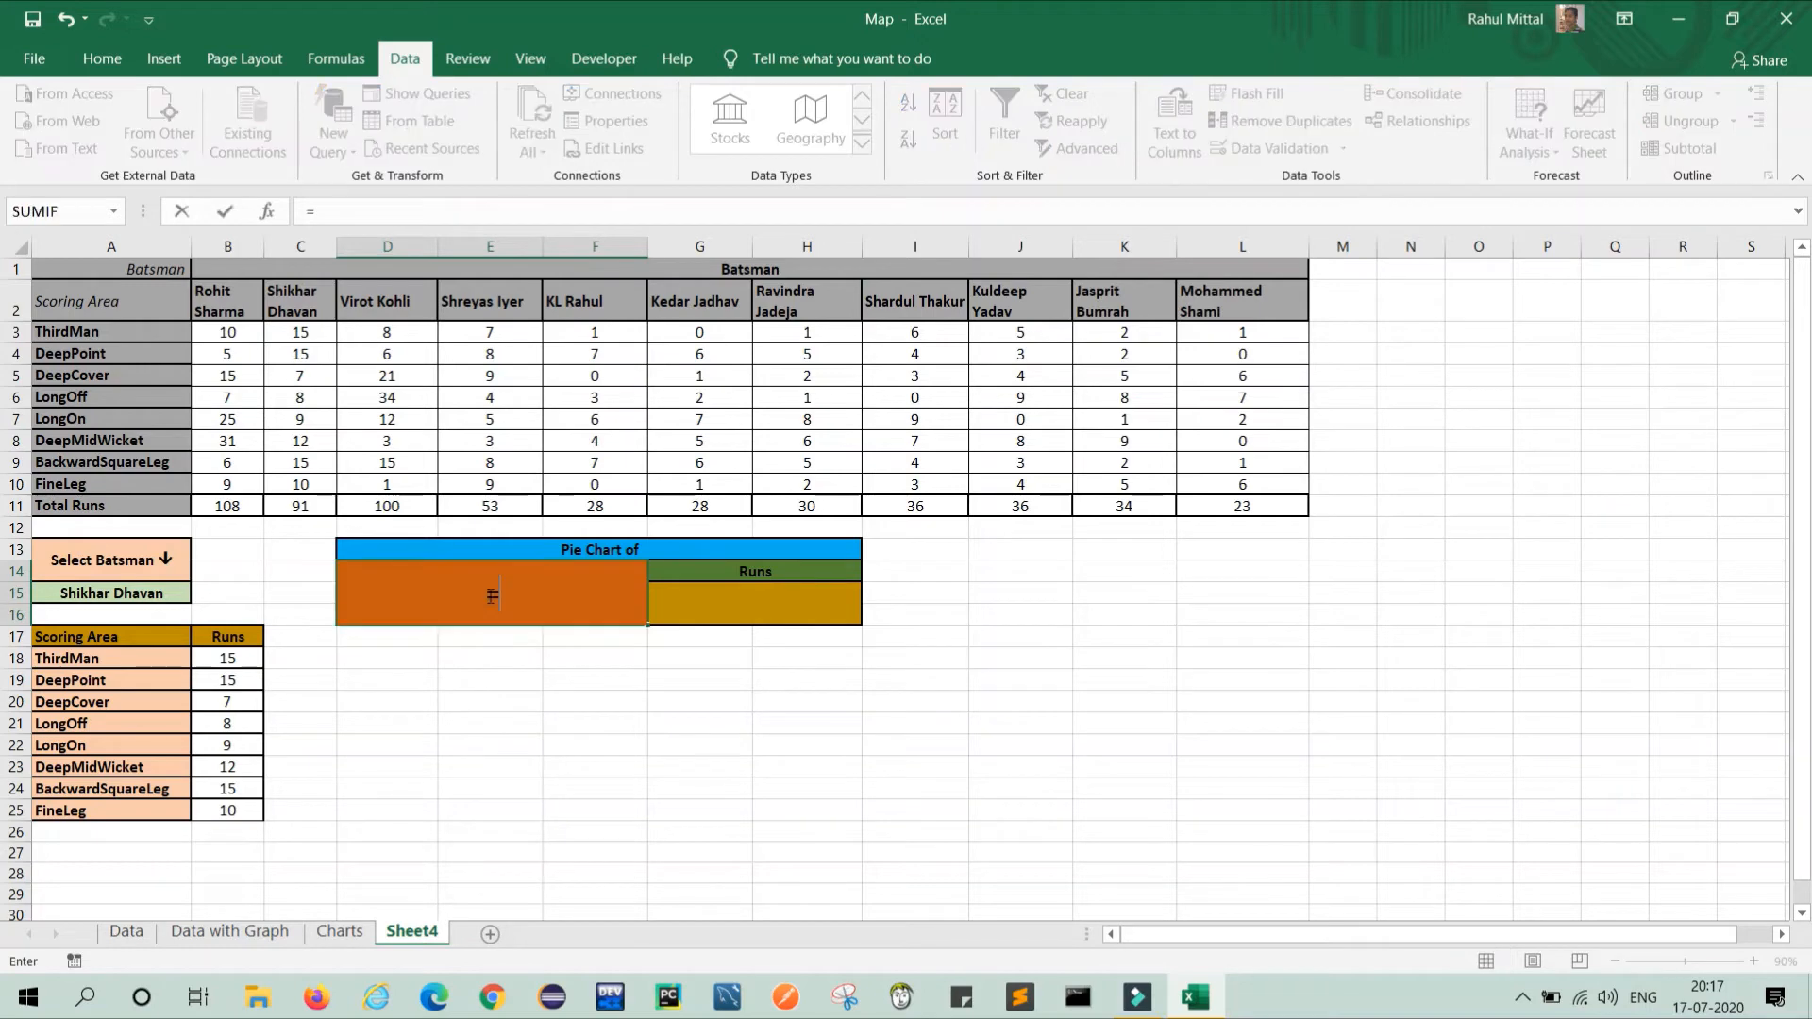
{"action": "left_click", "coordinate": [124, 589]}
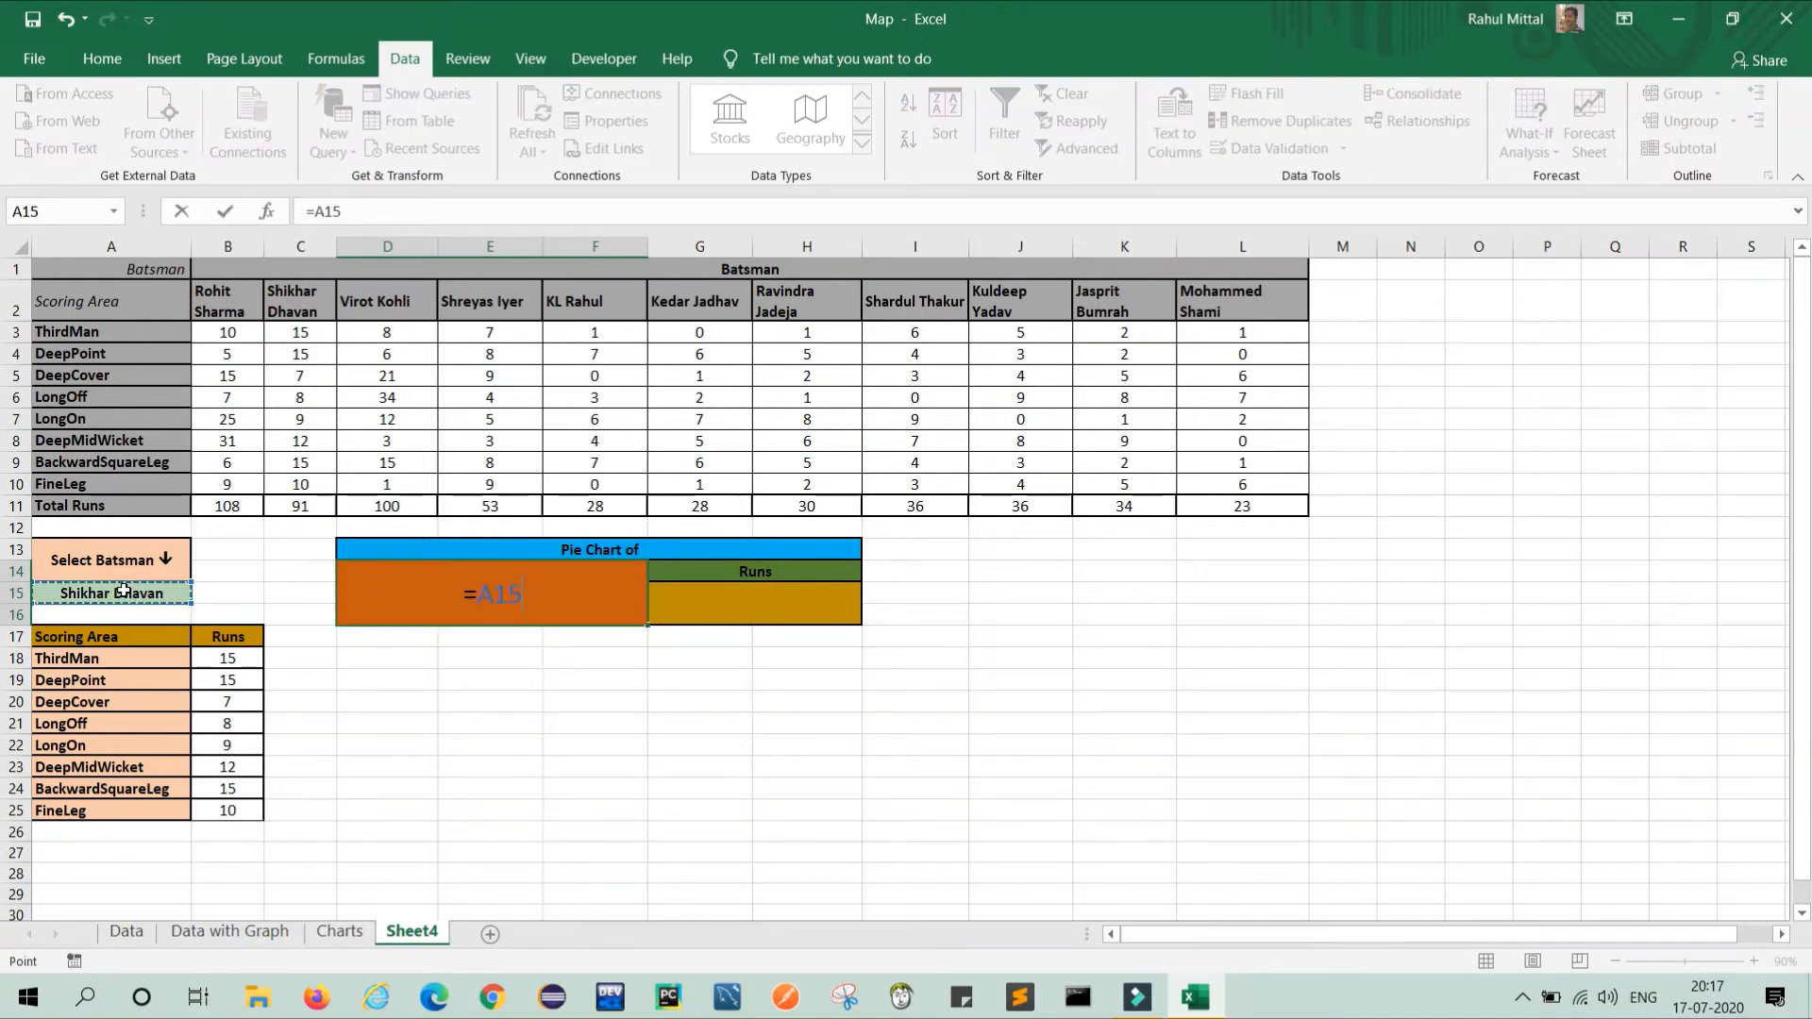
{"action": "key", "text": "Return"}
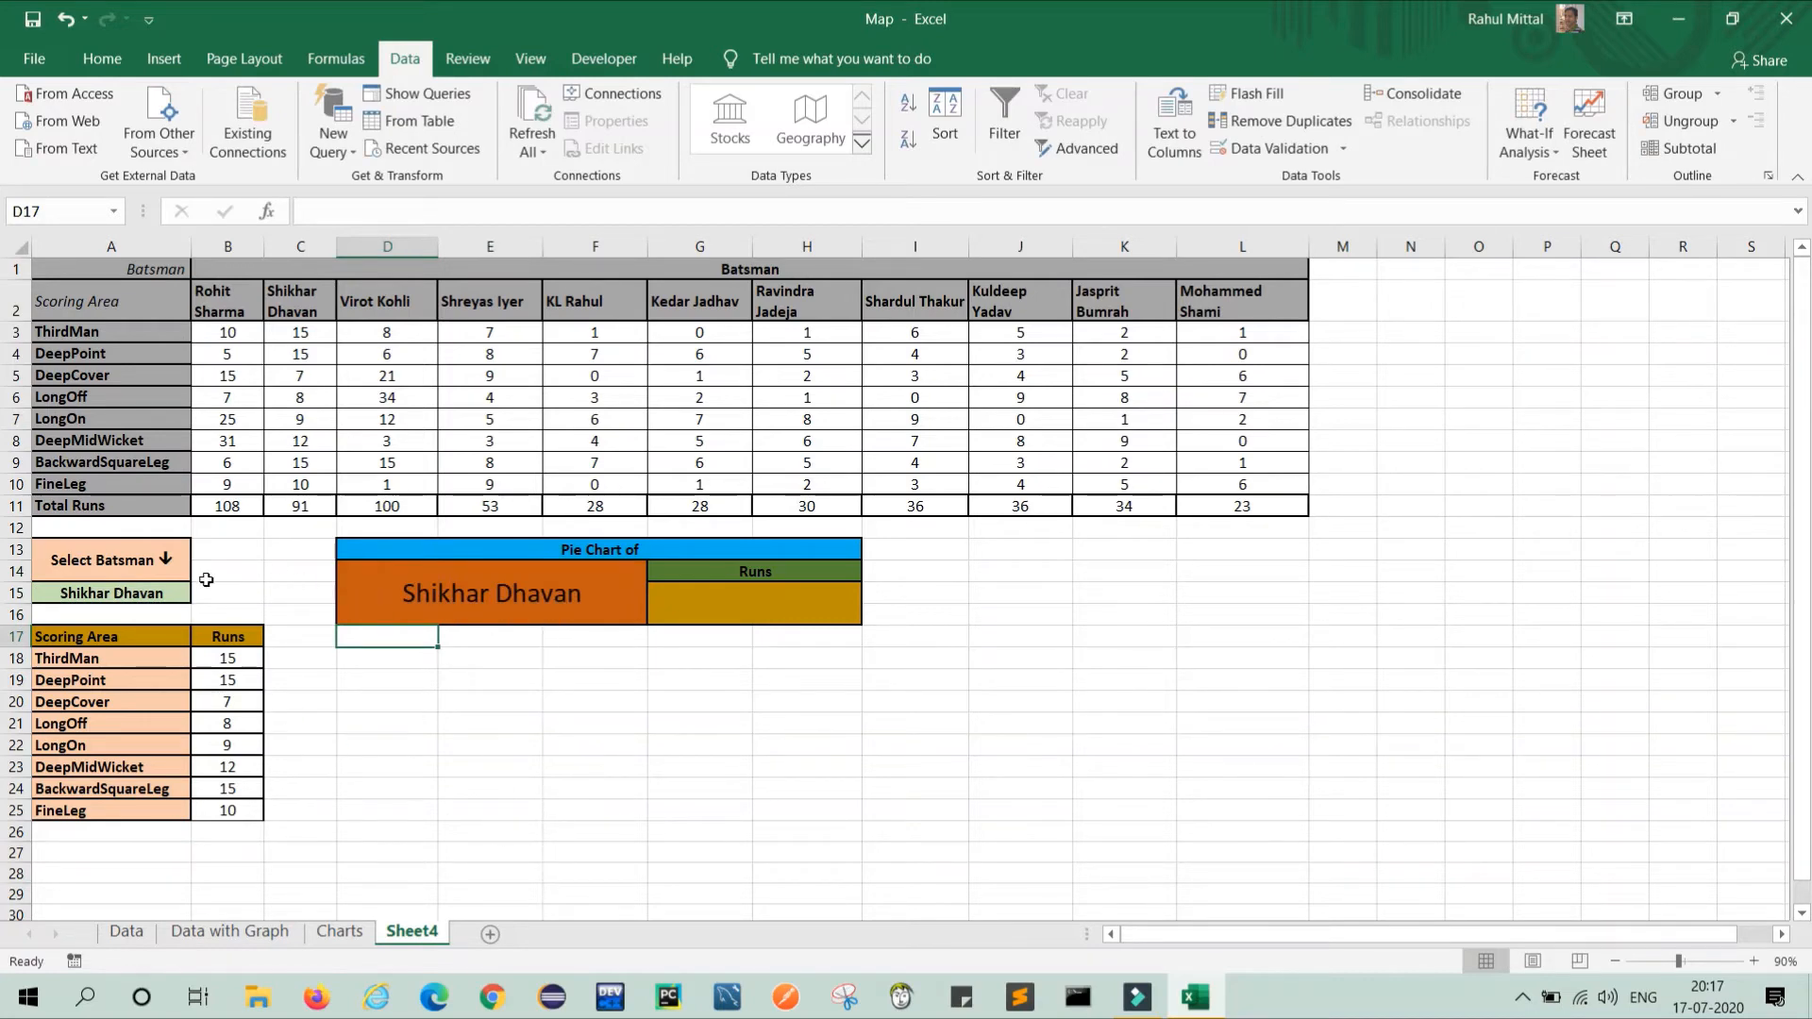
Step: Check the linked batsman name by choosing Kedar Jadhav and then Jasprit Bumrah in the A15 drop-down
{"action": "left_click", "coordinate": [175, 598]}
{"action": "left_click", "coordinate": [204, 594]}
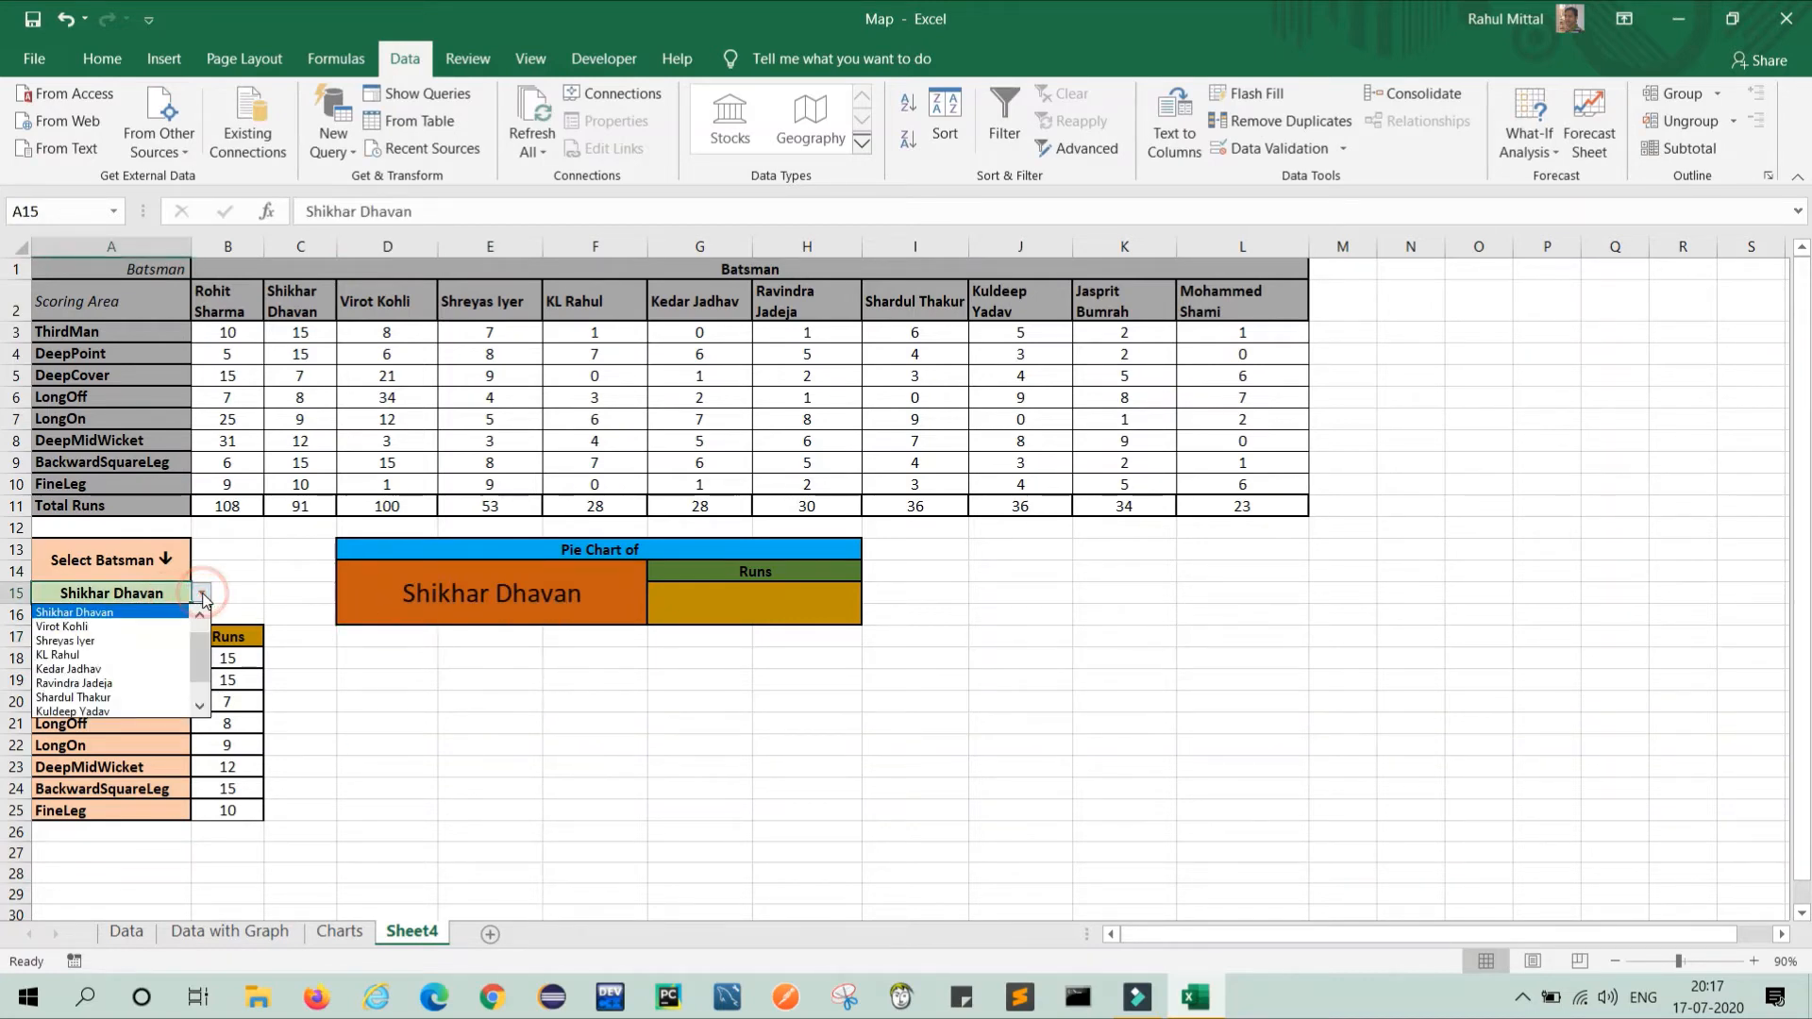
{"action": "left_click", "coordinate": [82, 667]}
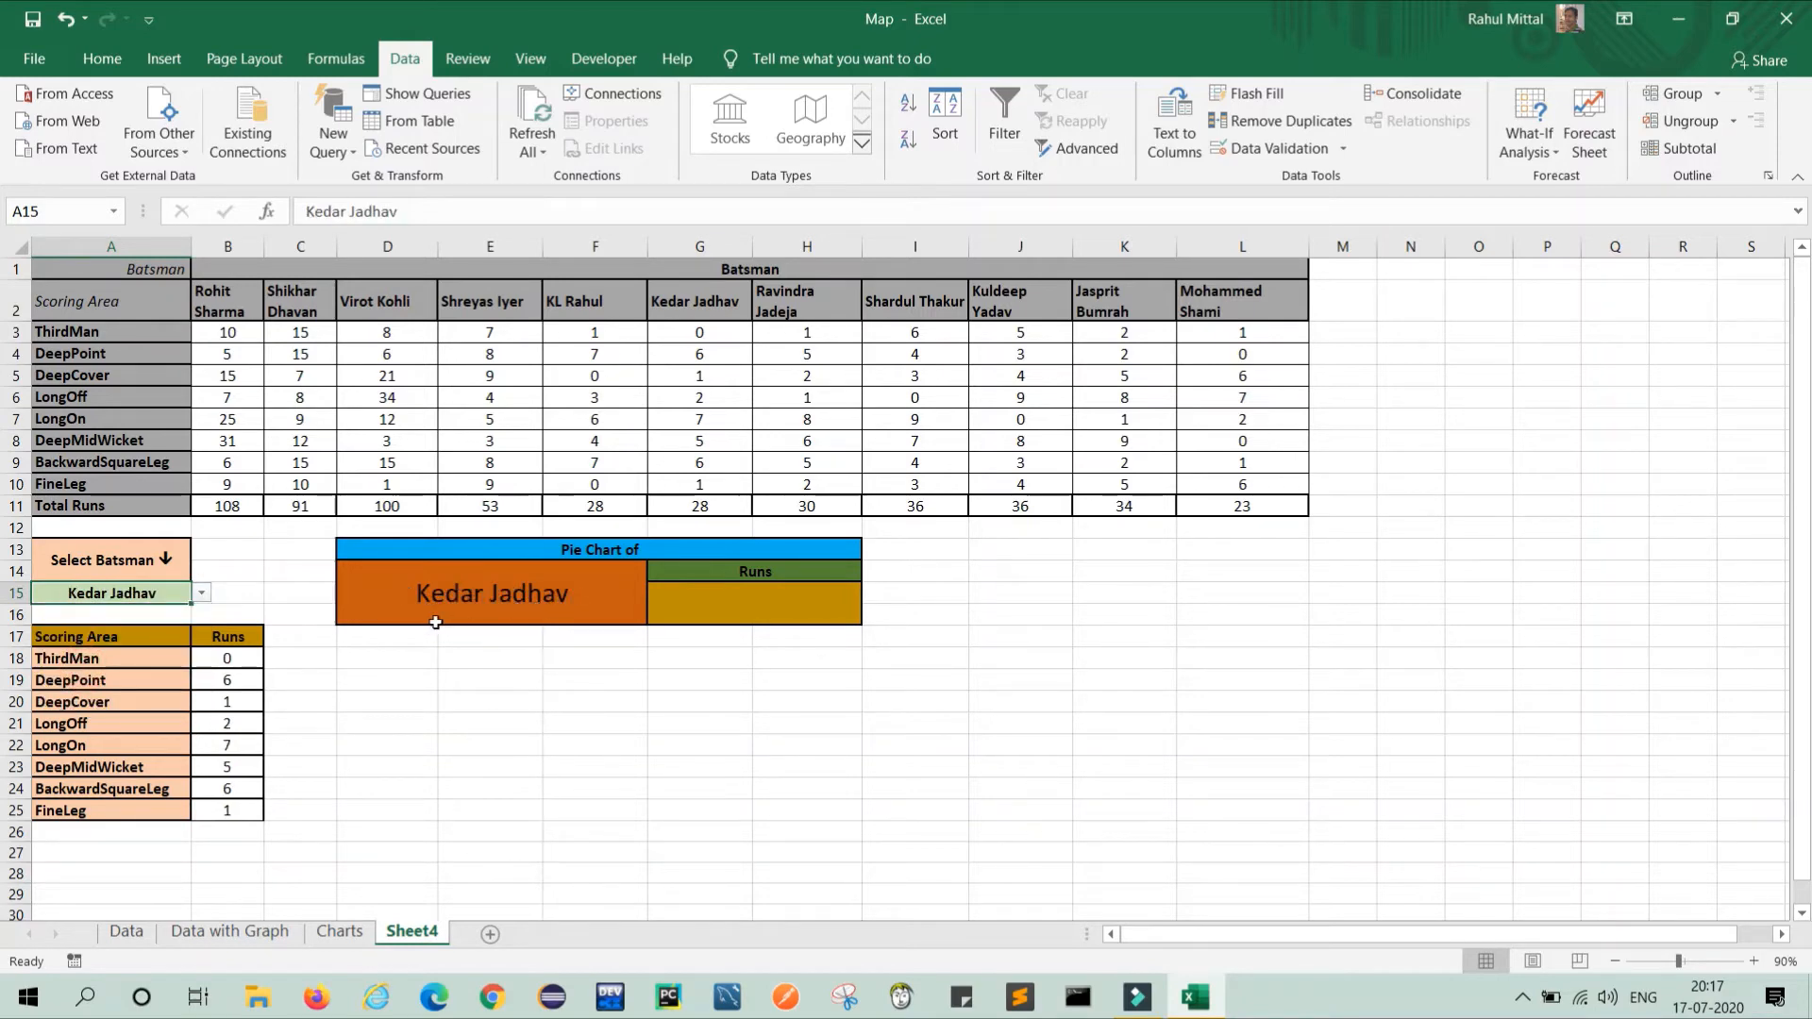
{"action": "left_click", "coordinate": [202, 593]}
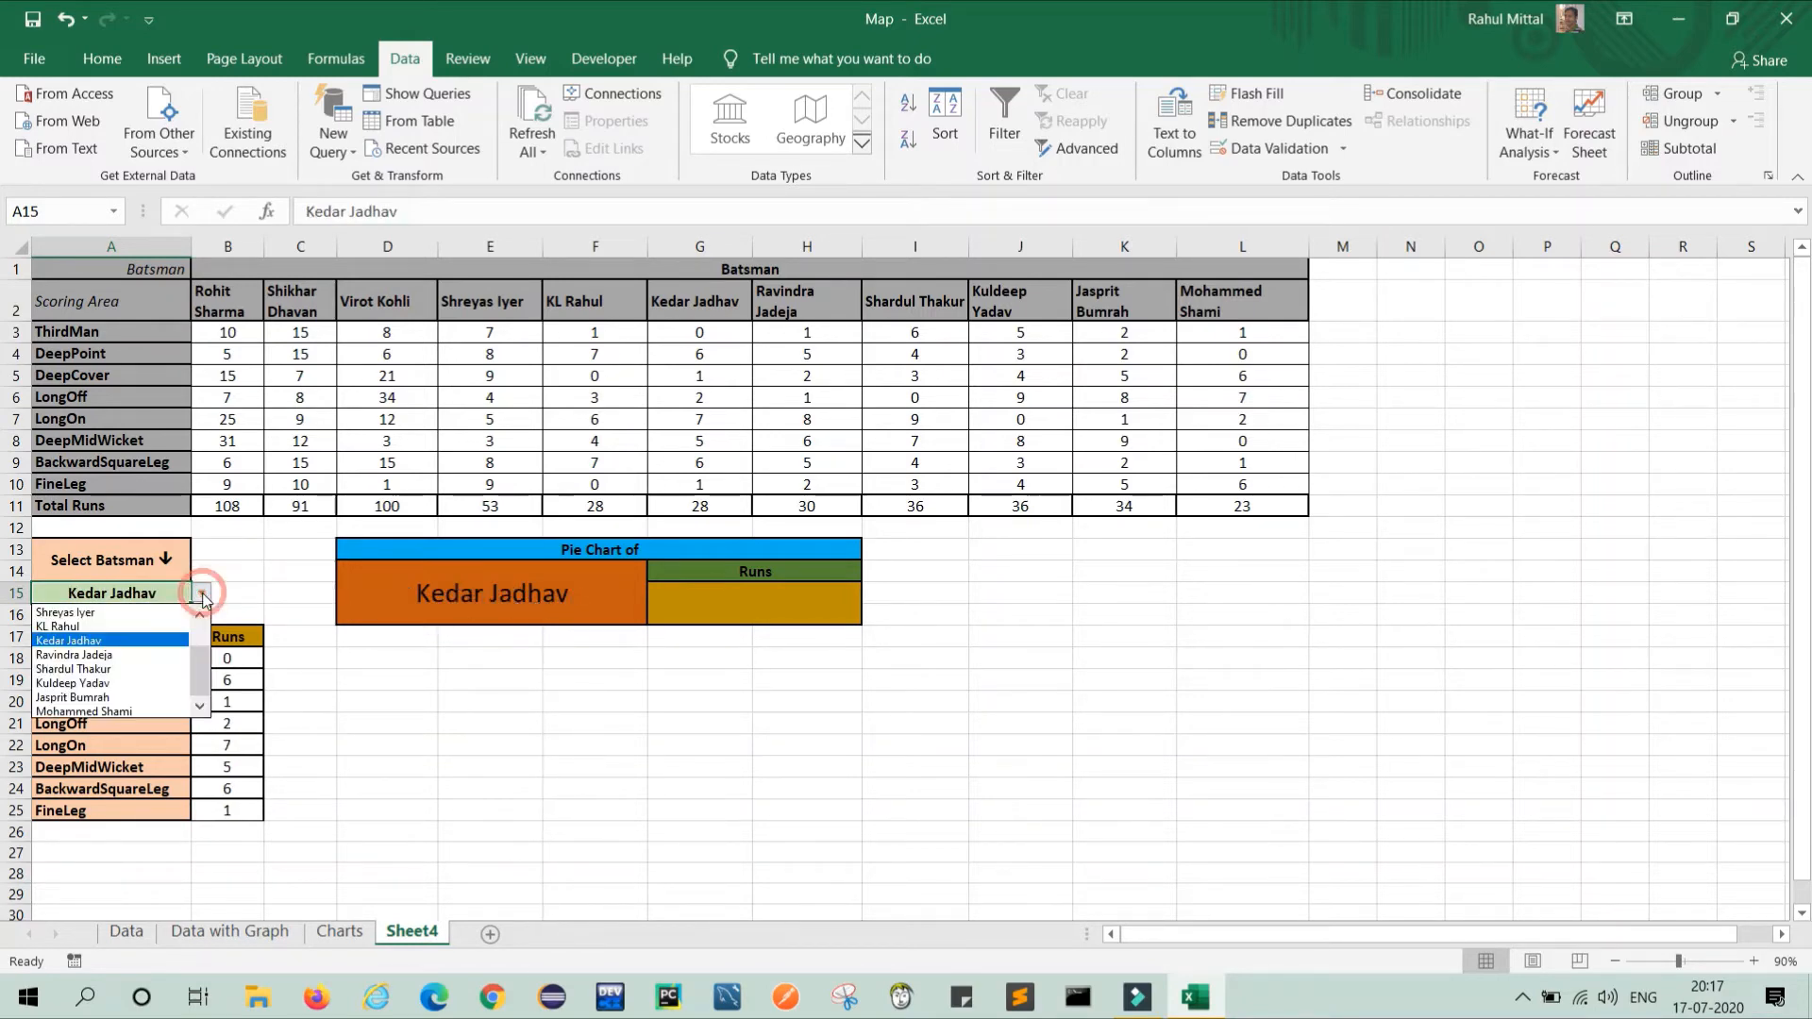
{"action": "left_click", "coordinate": [102, 703]}
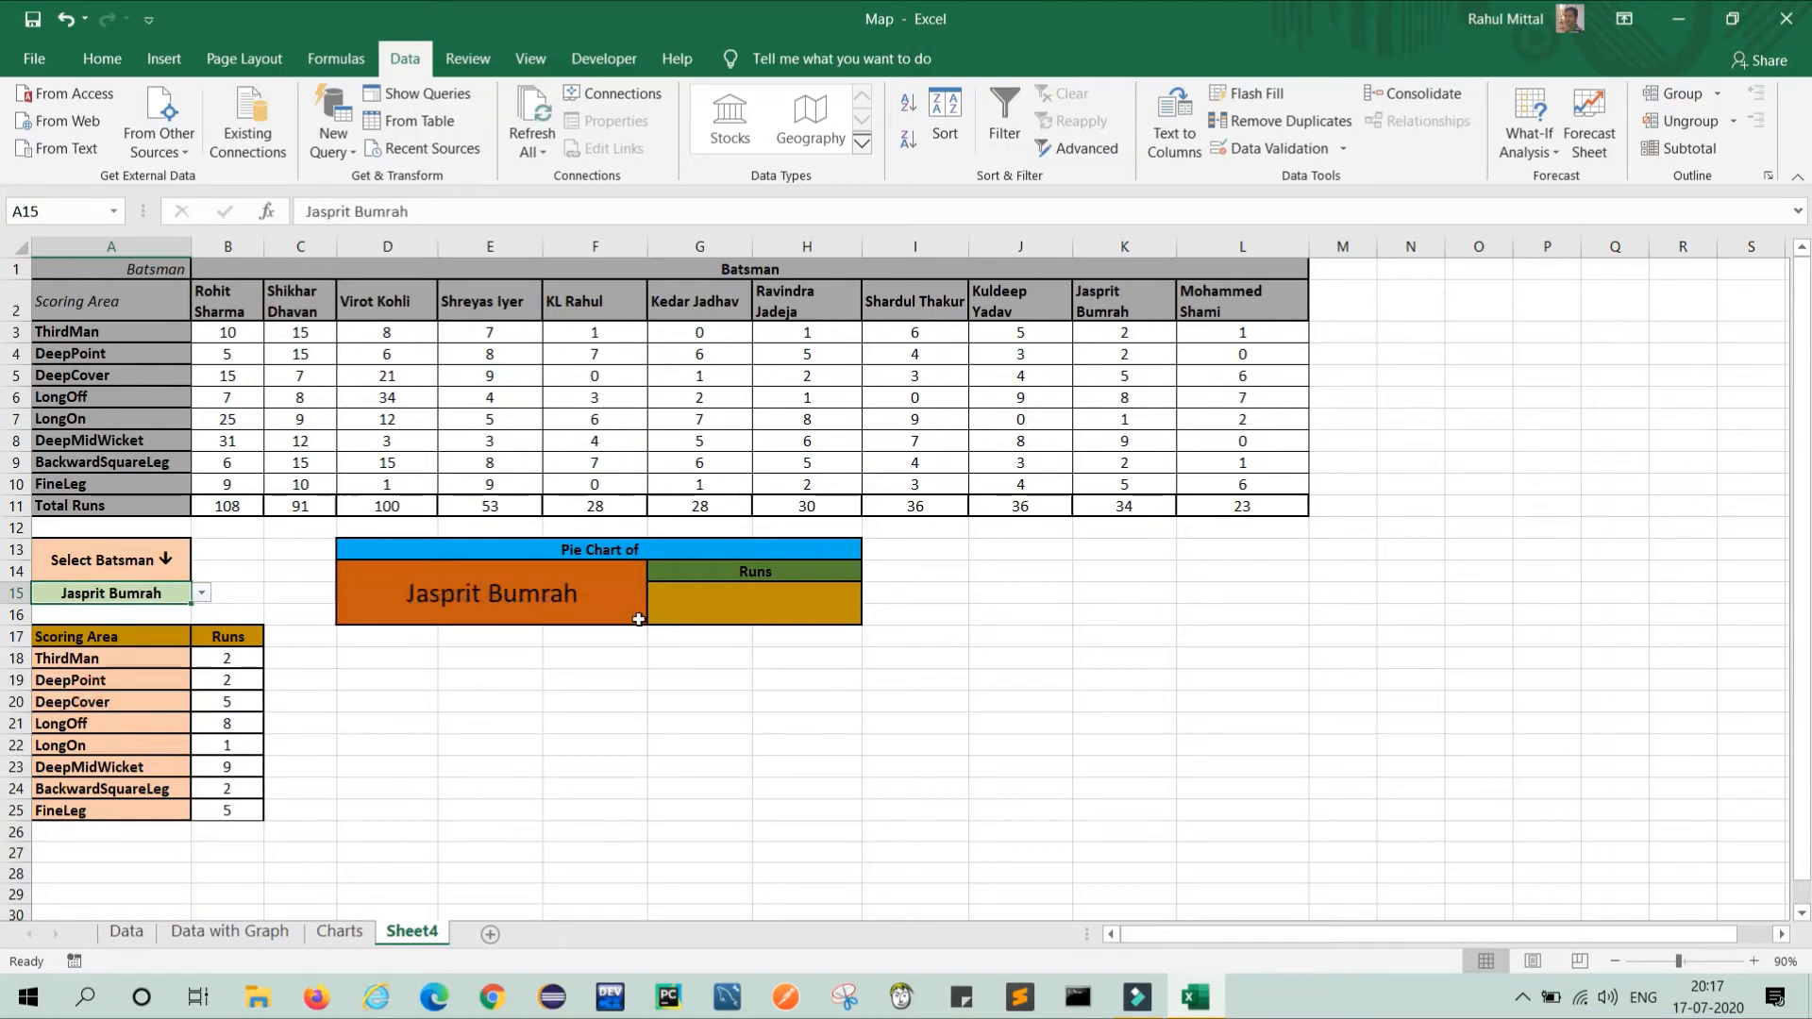
Step: Enter =SUM(B18:B25) in the merged cell G15 below the Runs heading
{"action": "left_click", "coordinate": [759, 601]}
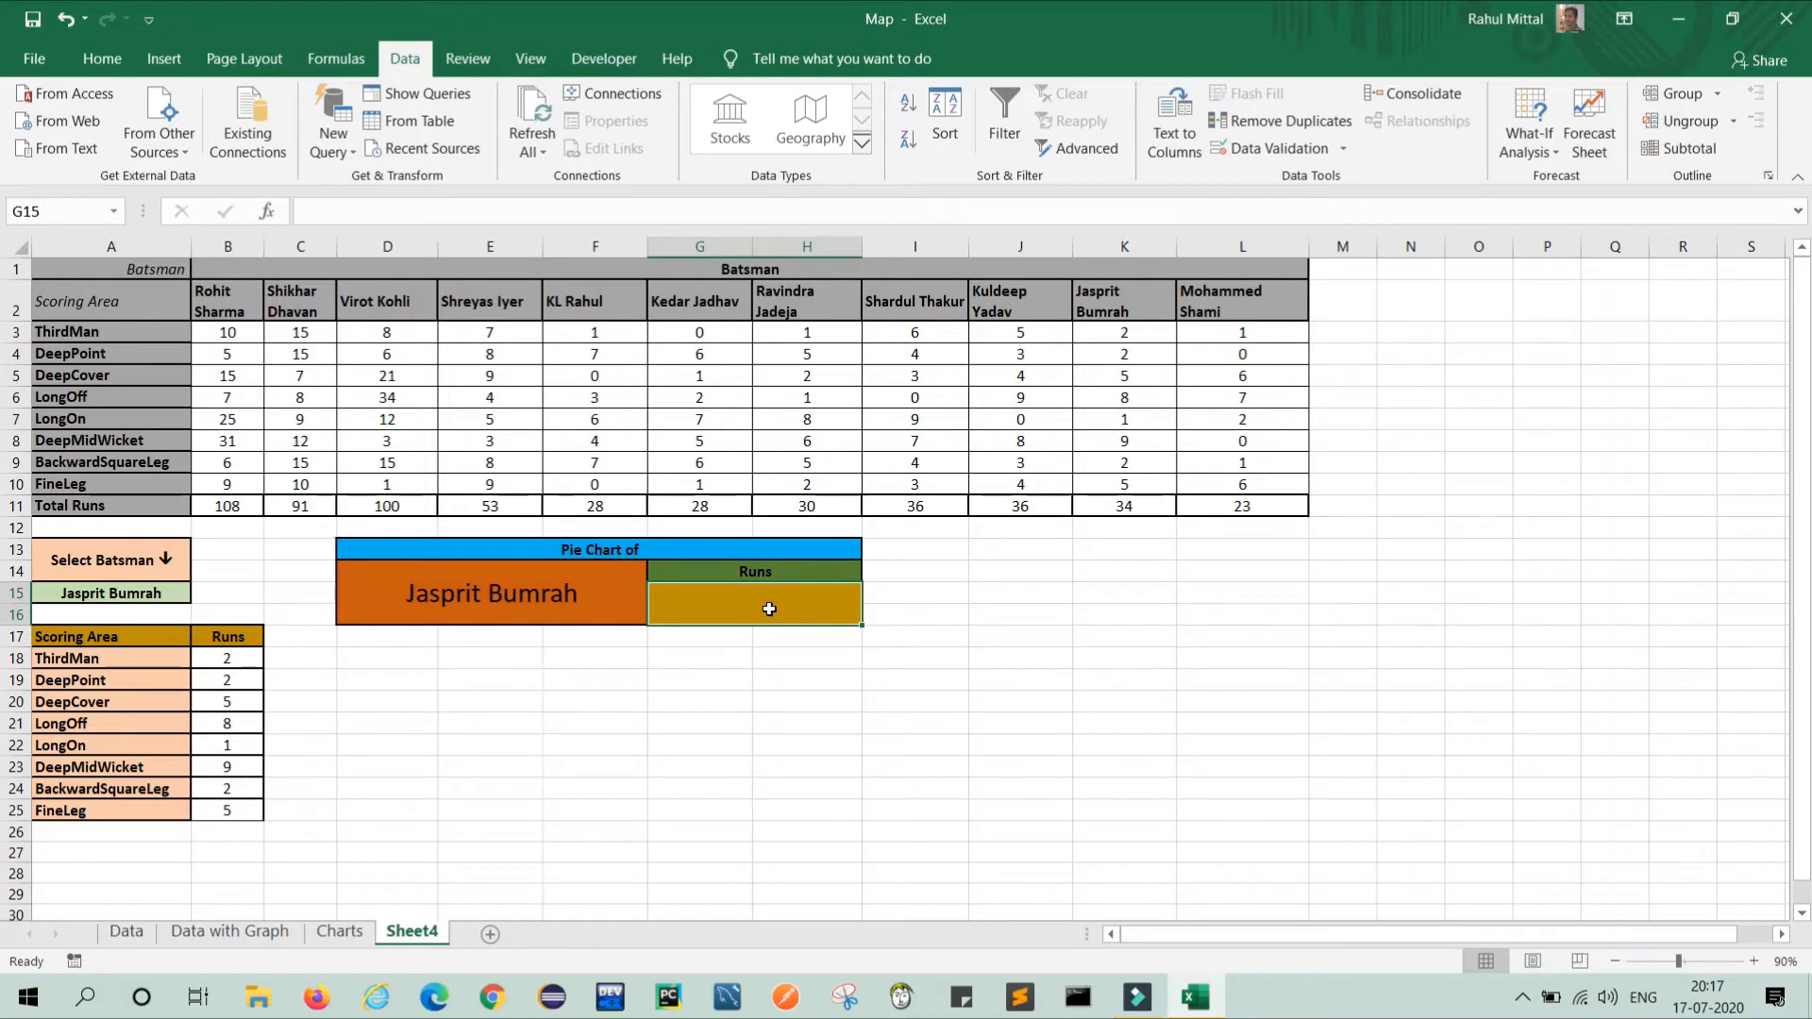
{"action": "type", "text": "="}
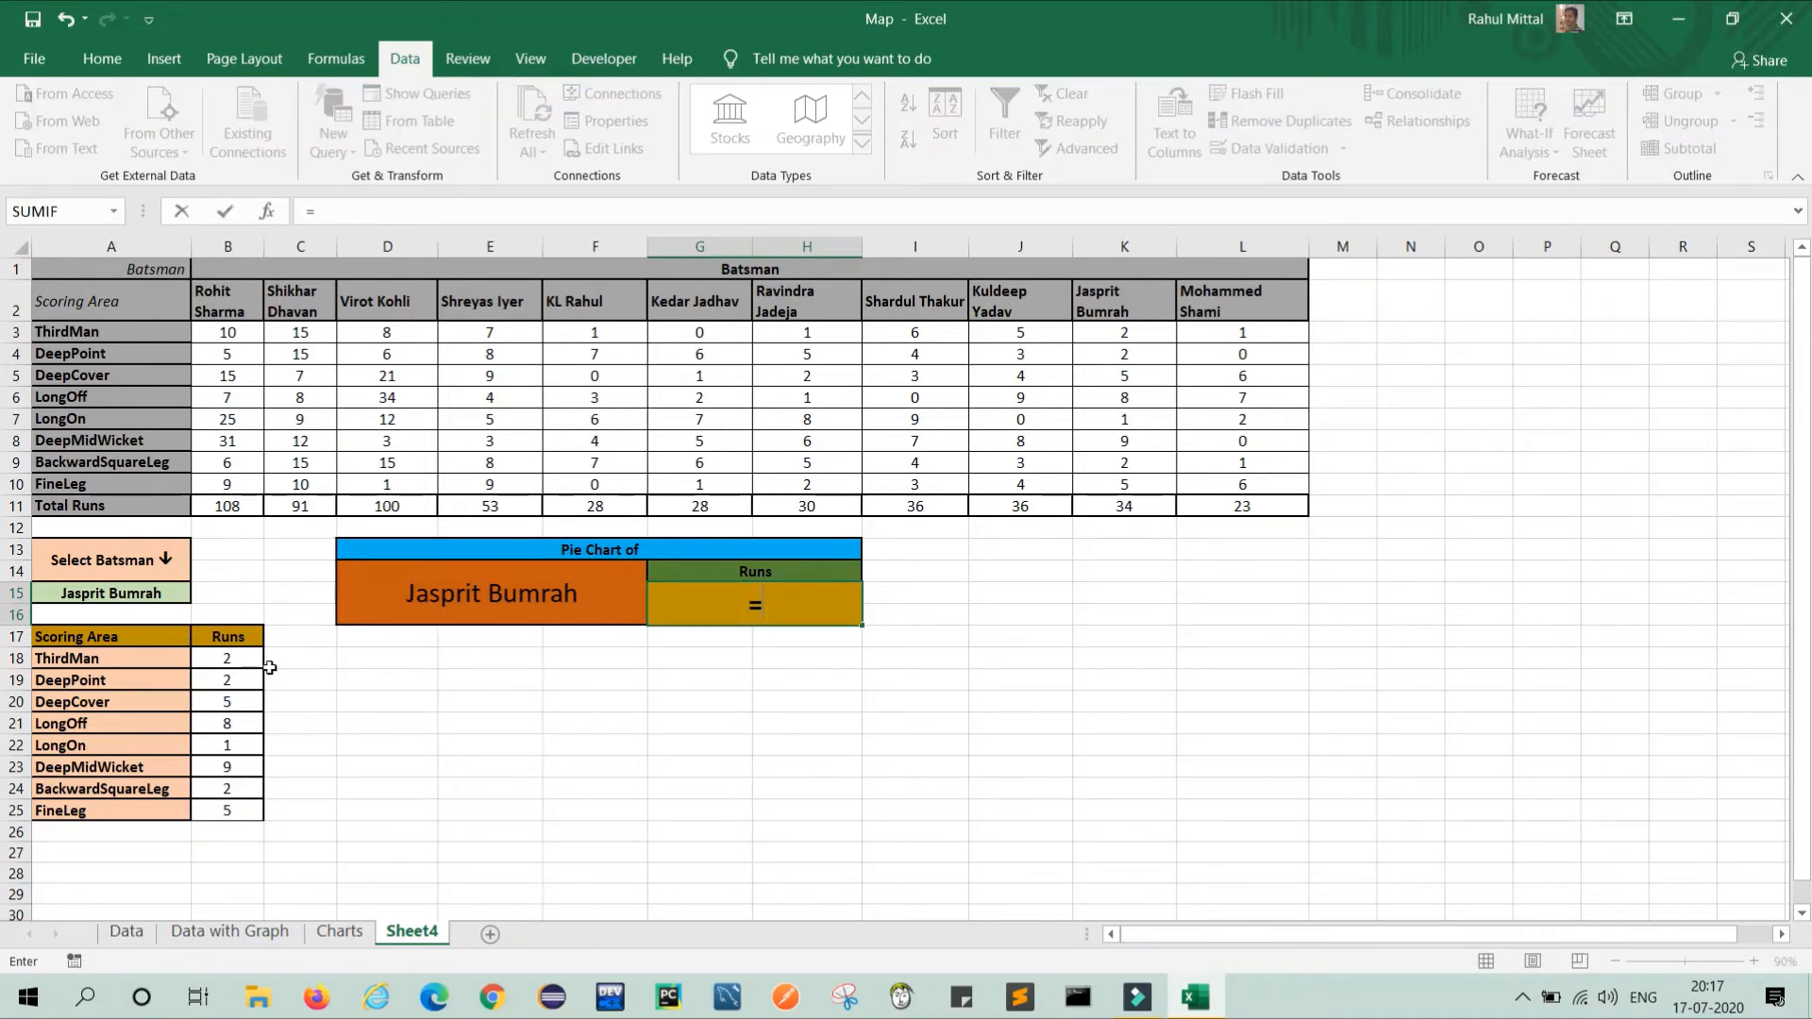
{"action": "type", "text": "SUM"}
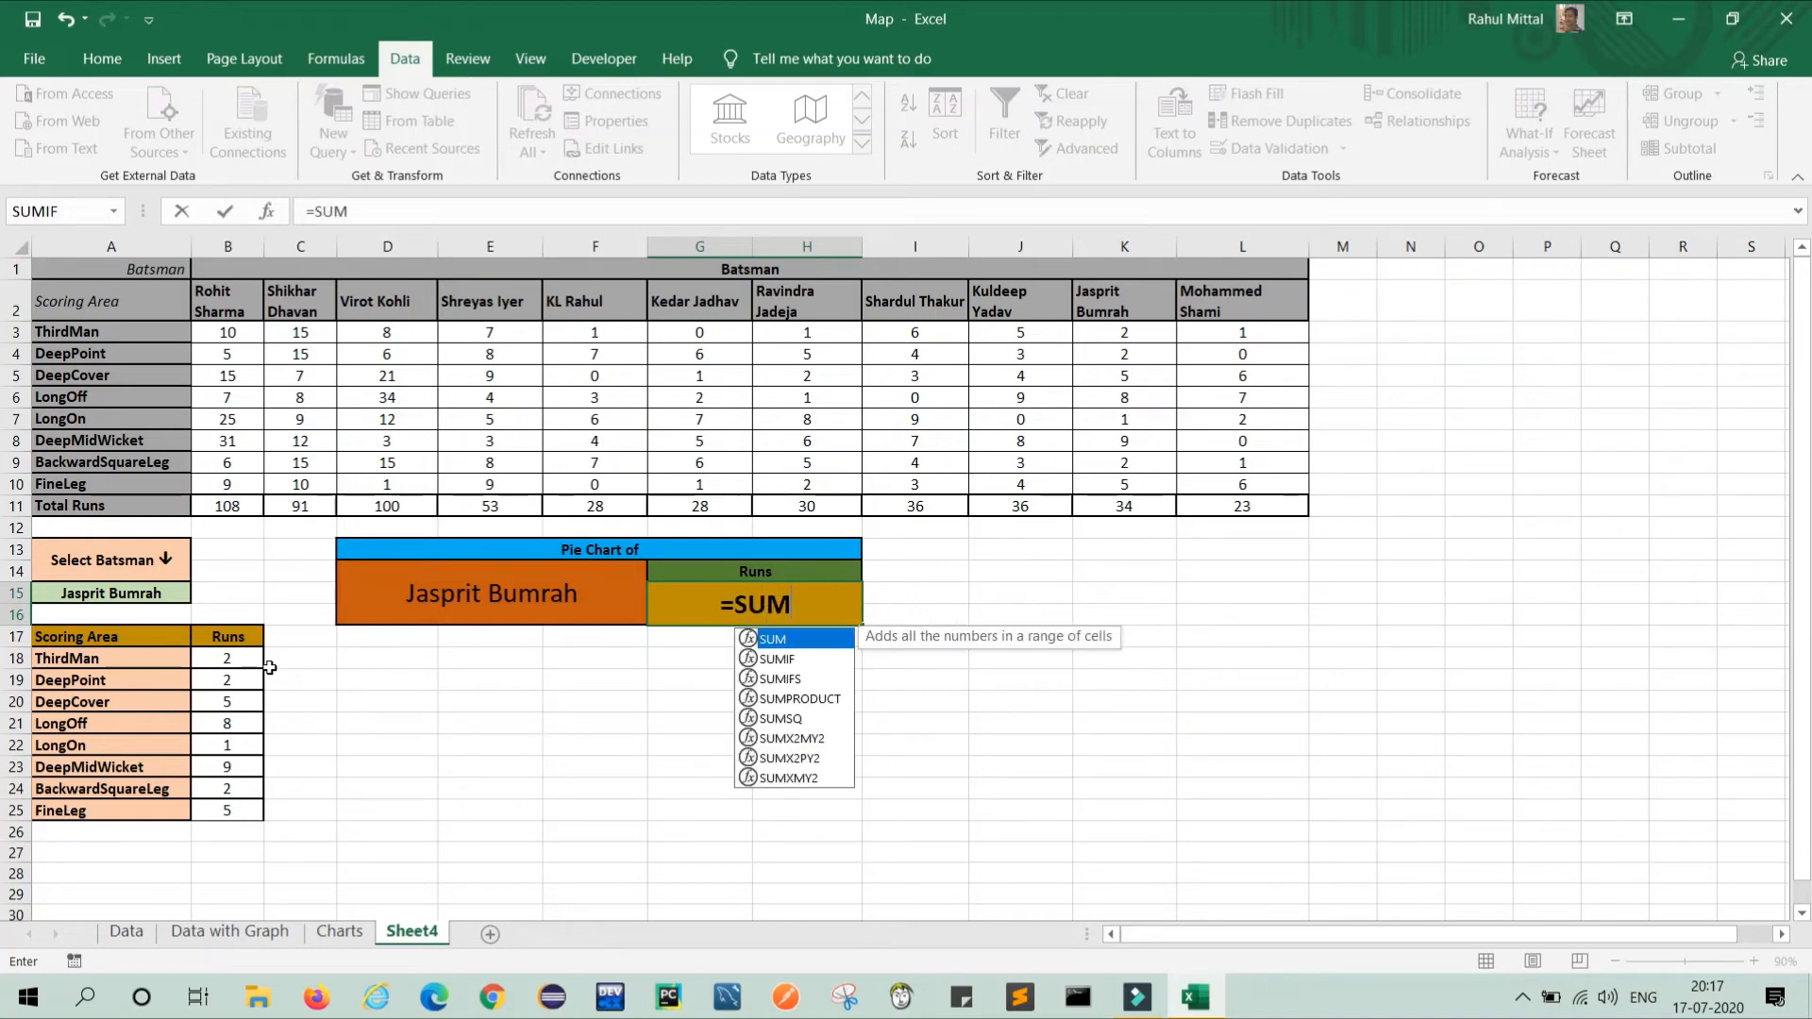
{"action": "type", "text": "("}
{"action": "left_click_drag", "start_coordinate": [225, 659], "coordinate": [213, 807]}
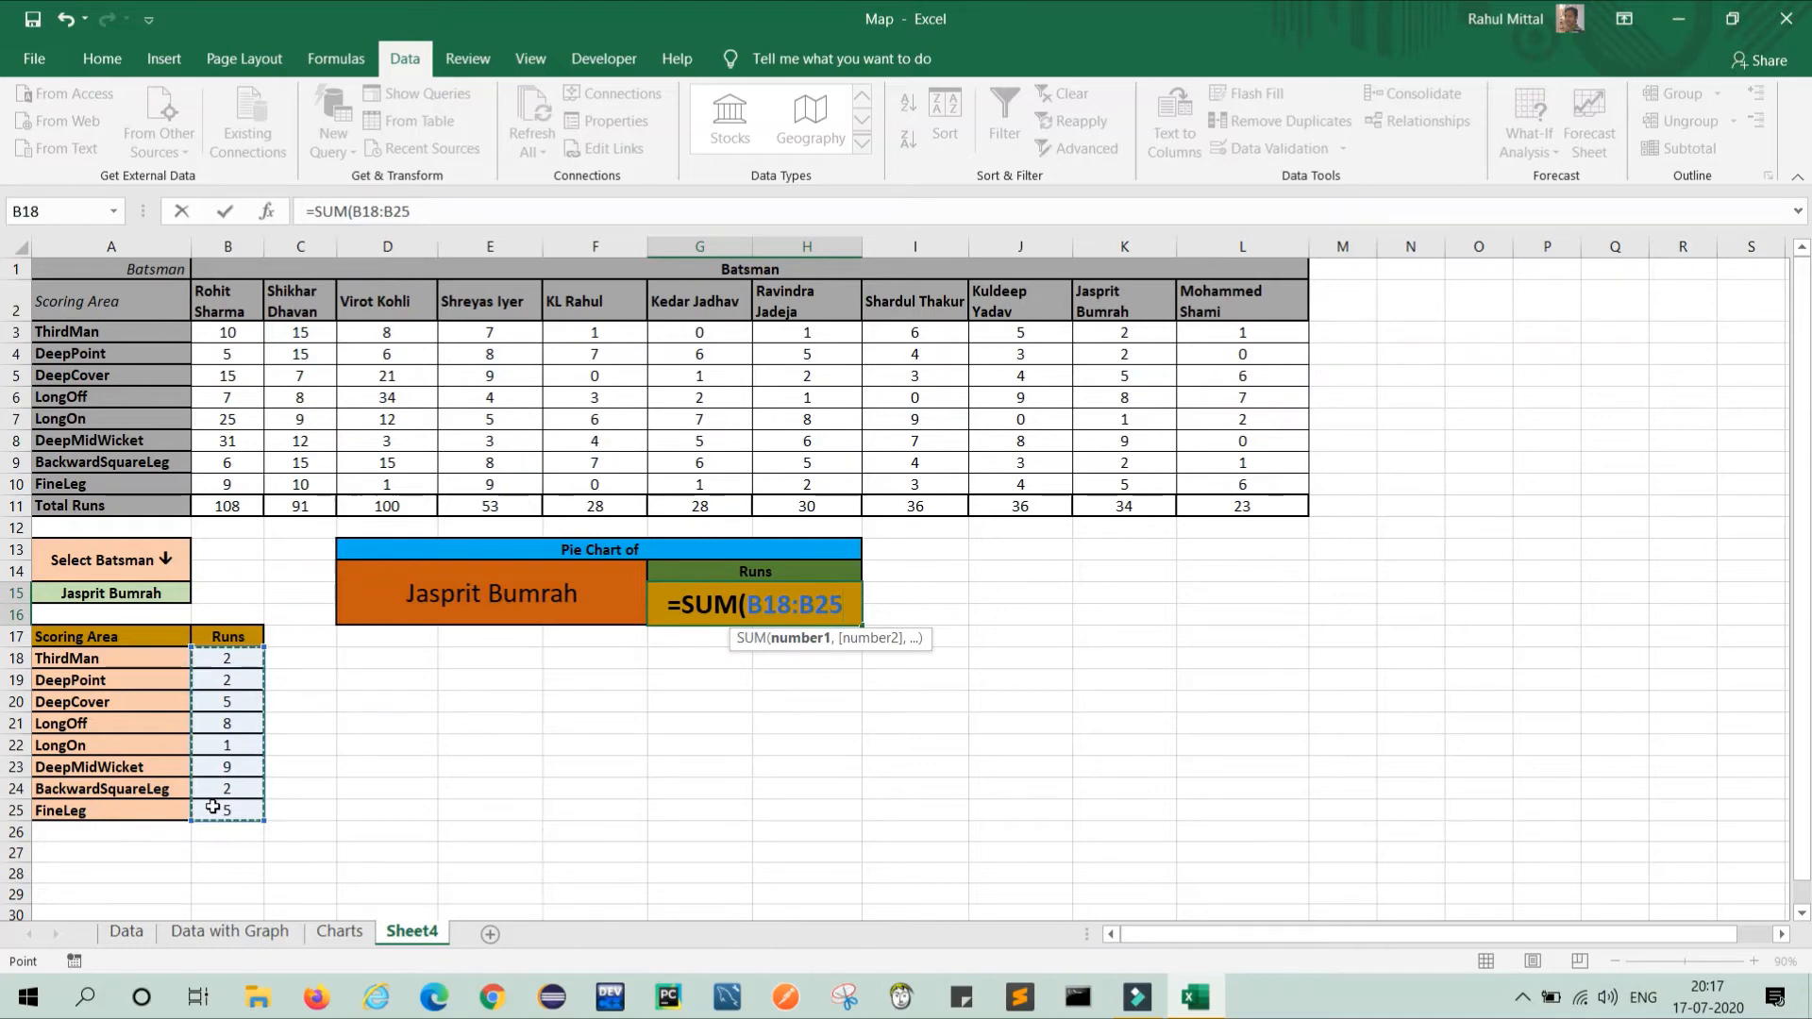
{"action": "type", "text": ")"}
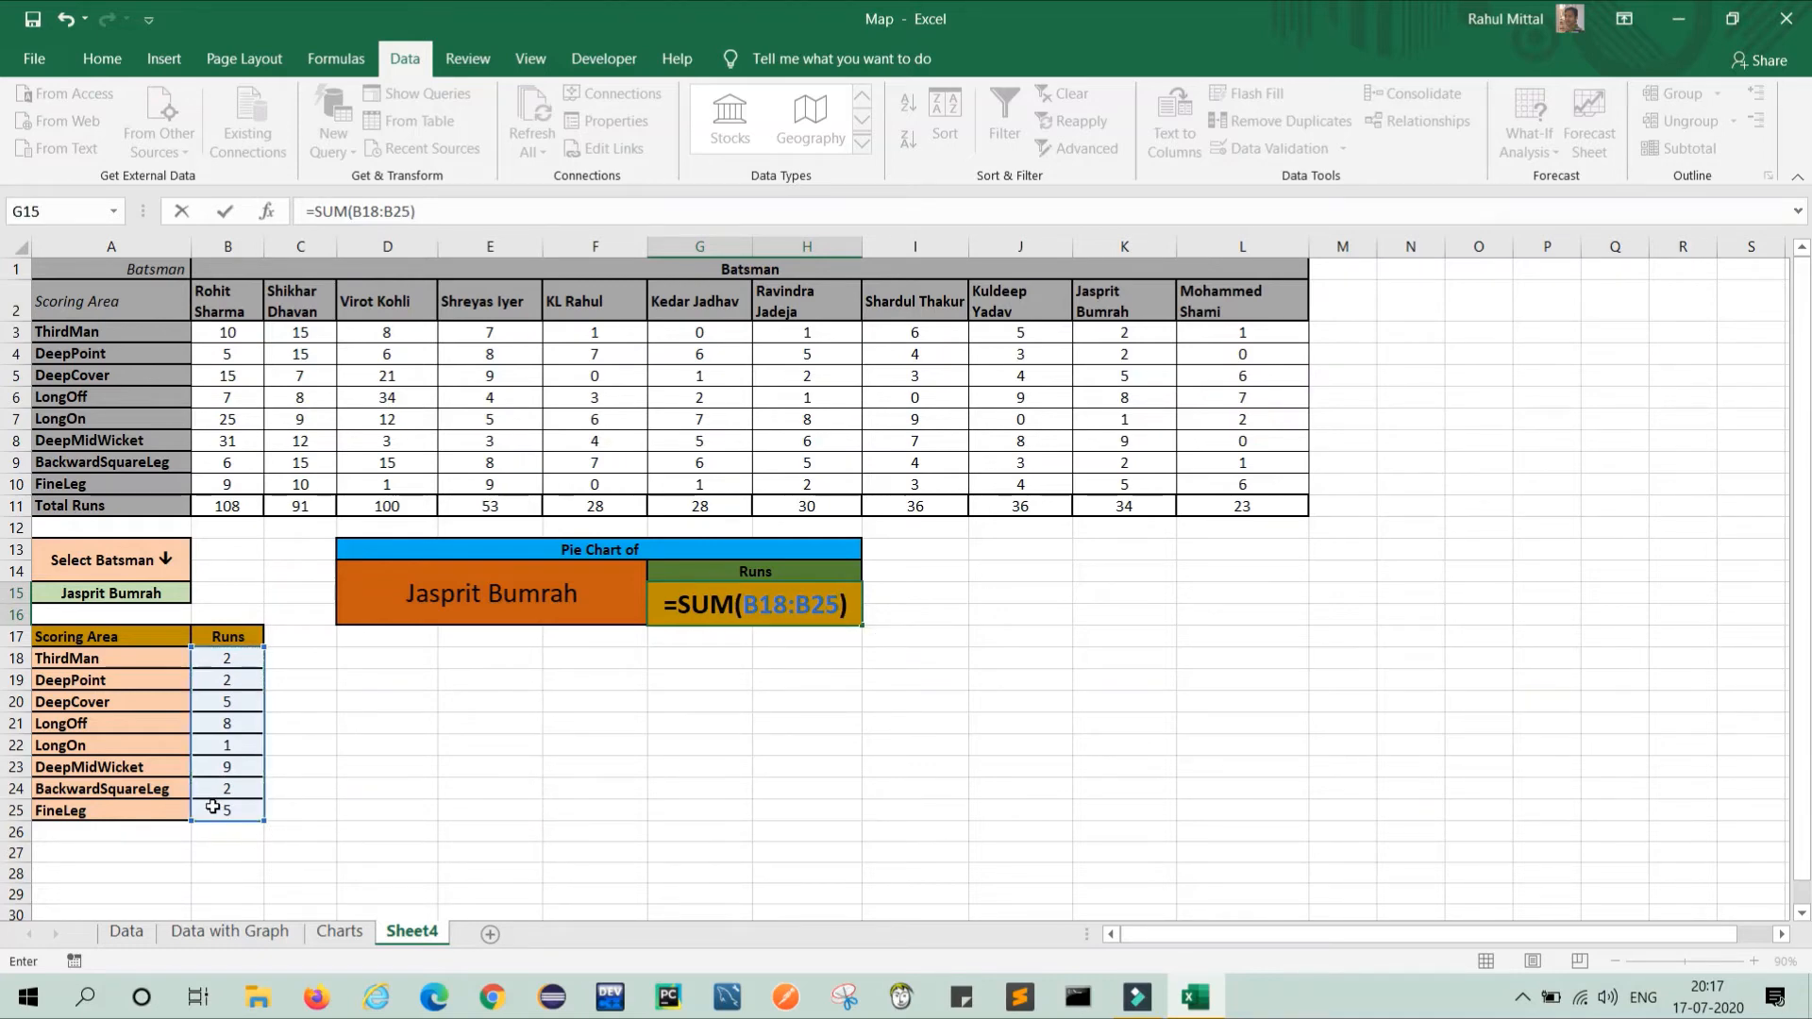
{"action": "key", "text": "Return"}
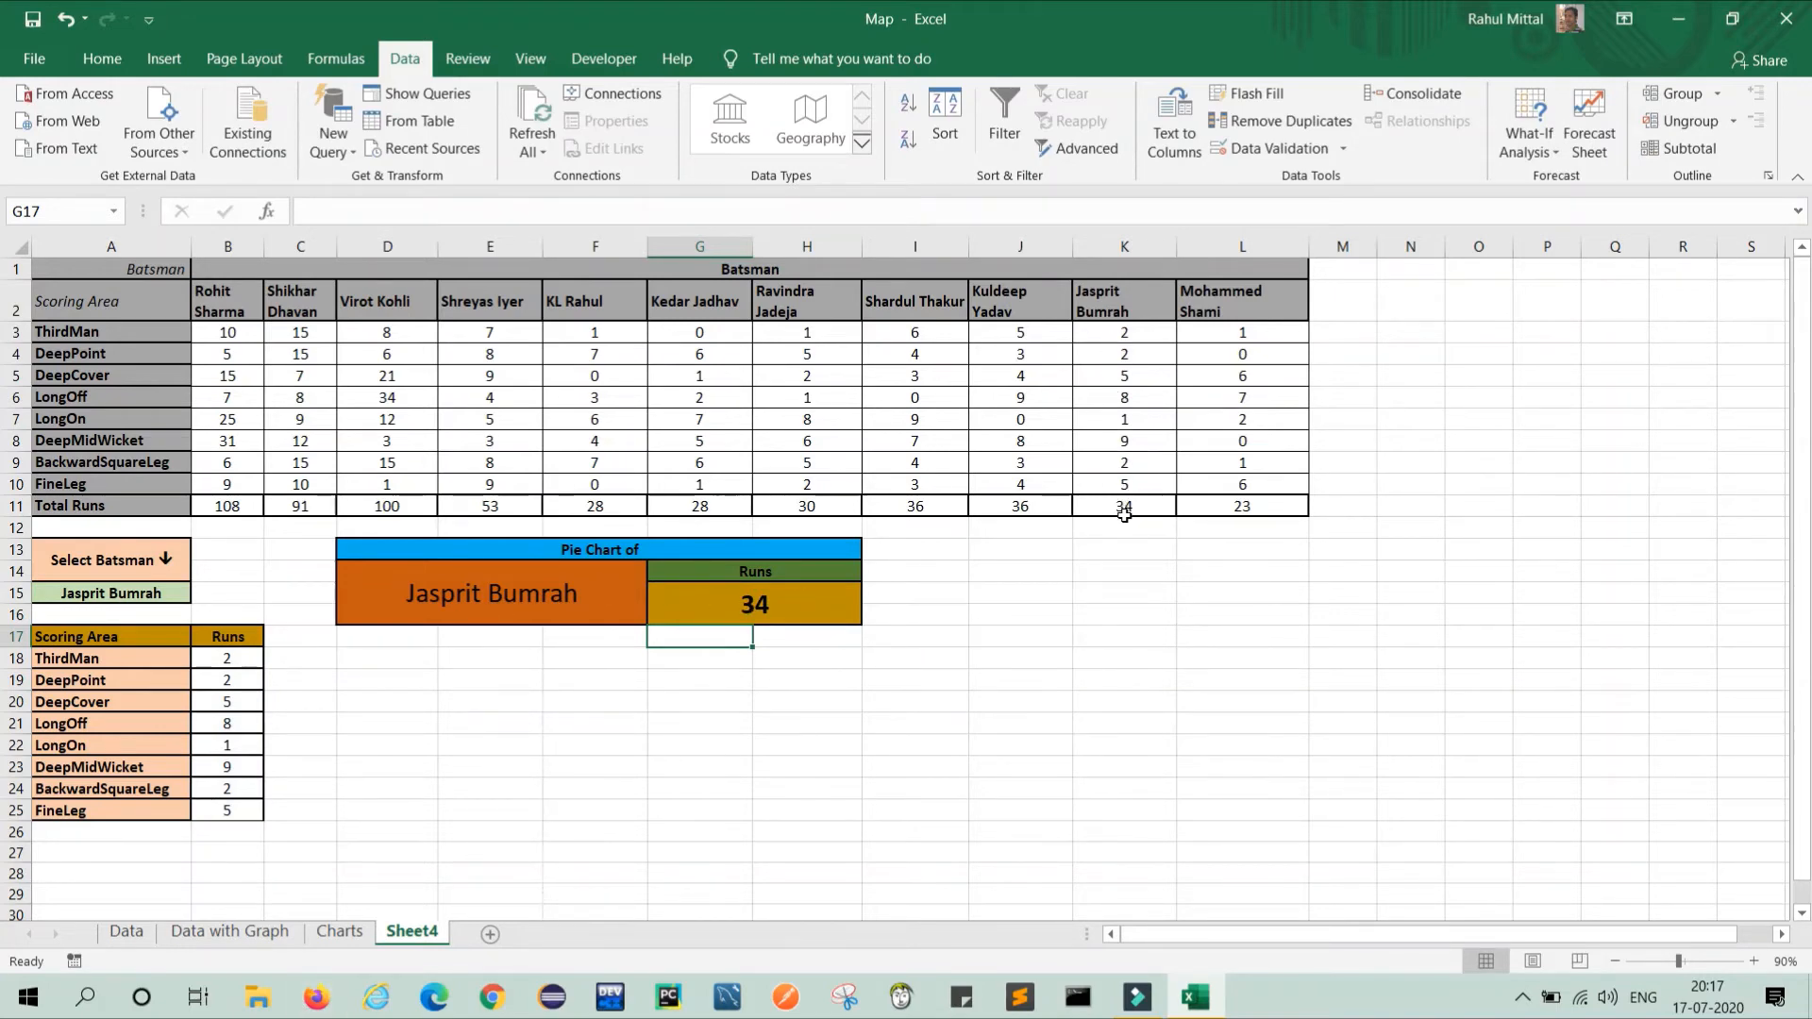
Step: Choose Kedar Jadhav in the A15 drop-down and compare the summed runs with his Total Runs cell G11
{"action": "left_click", "coordinate": [138, 593]}
{"action": "left_click", "coordinate": [201, 593]}
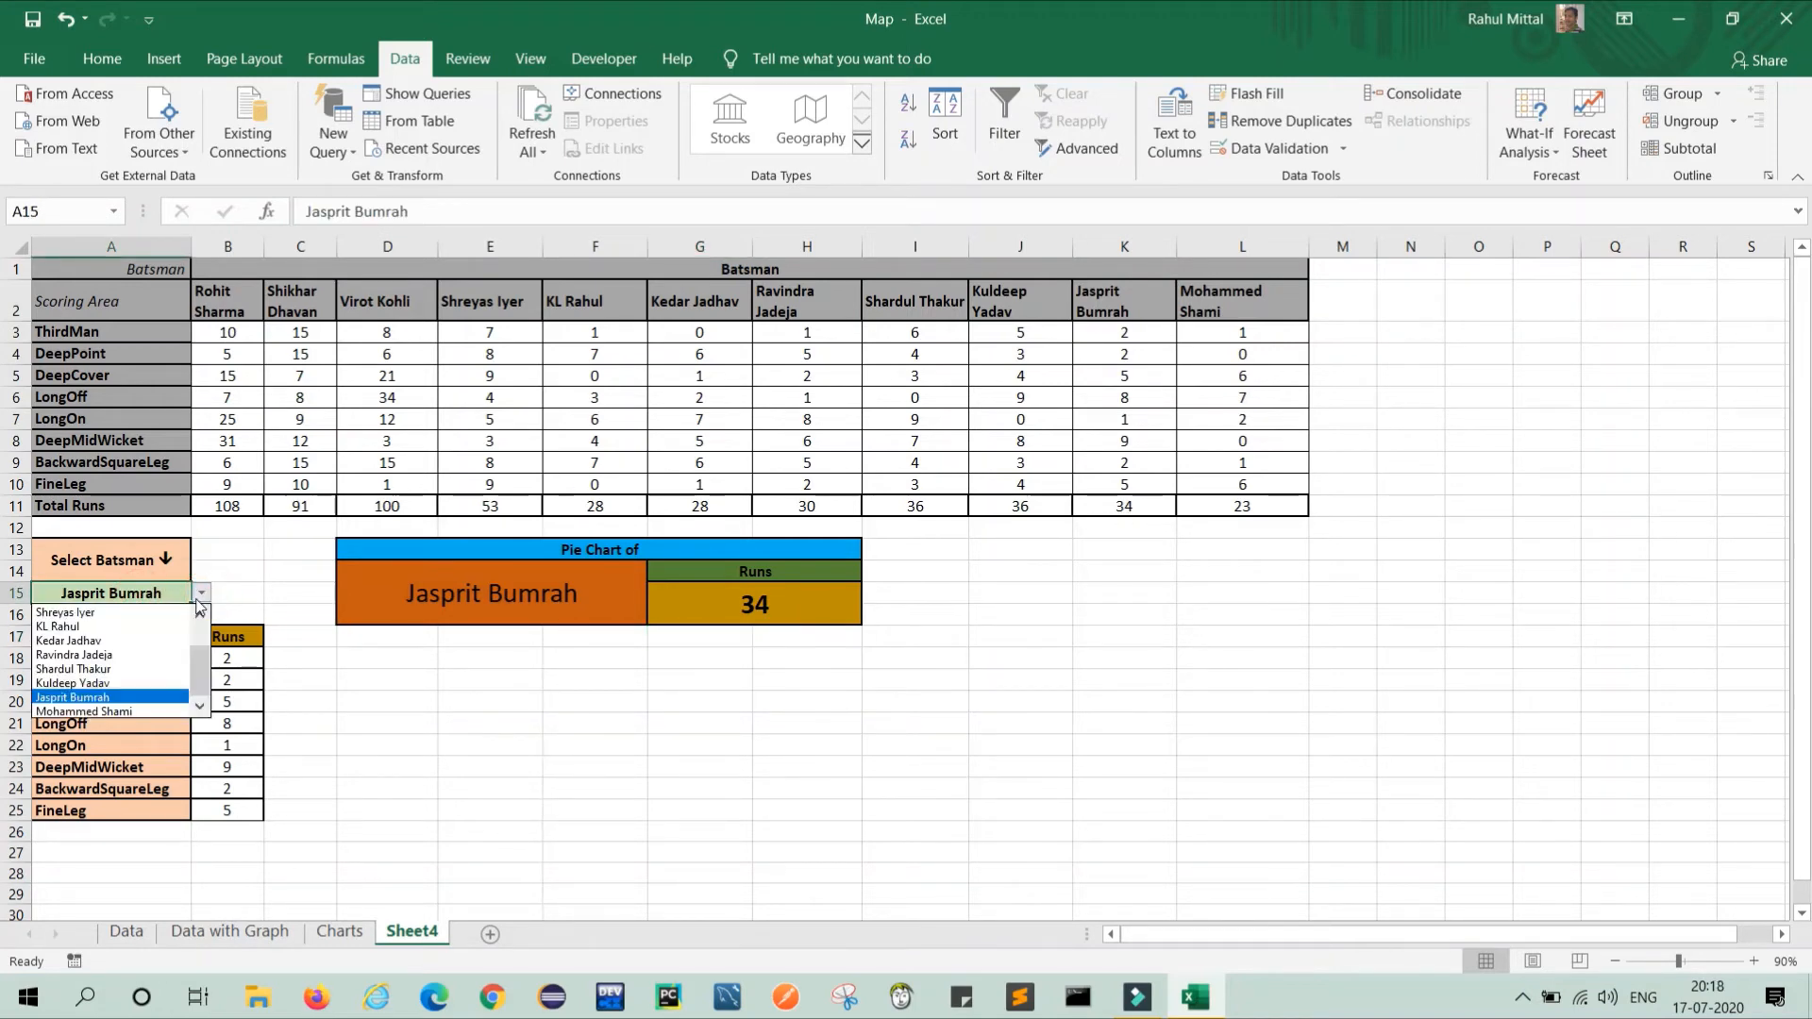
{"action": "left_click", "coordinate": [85, 639]}
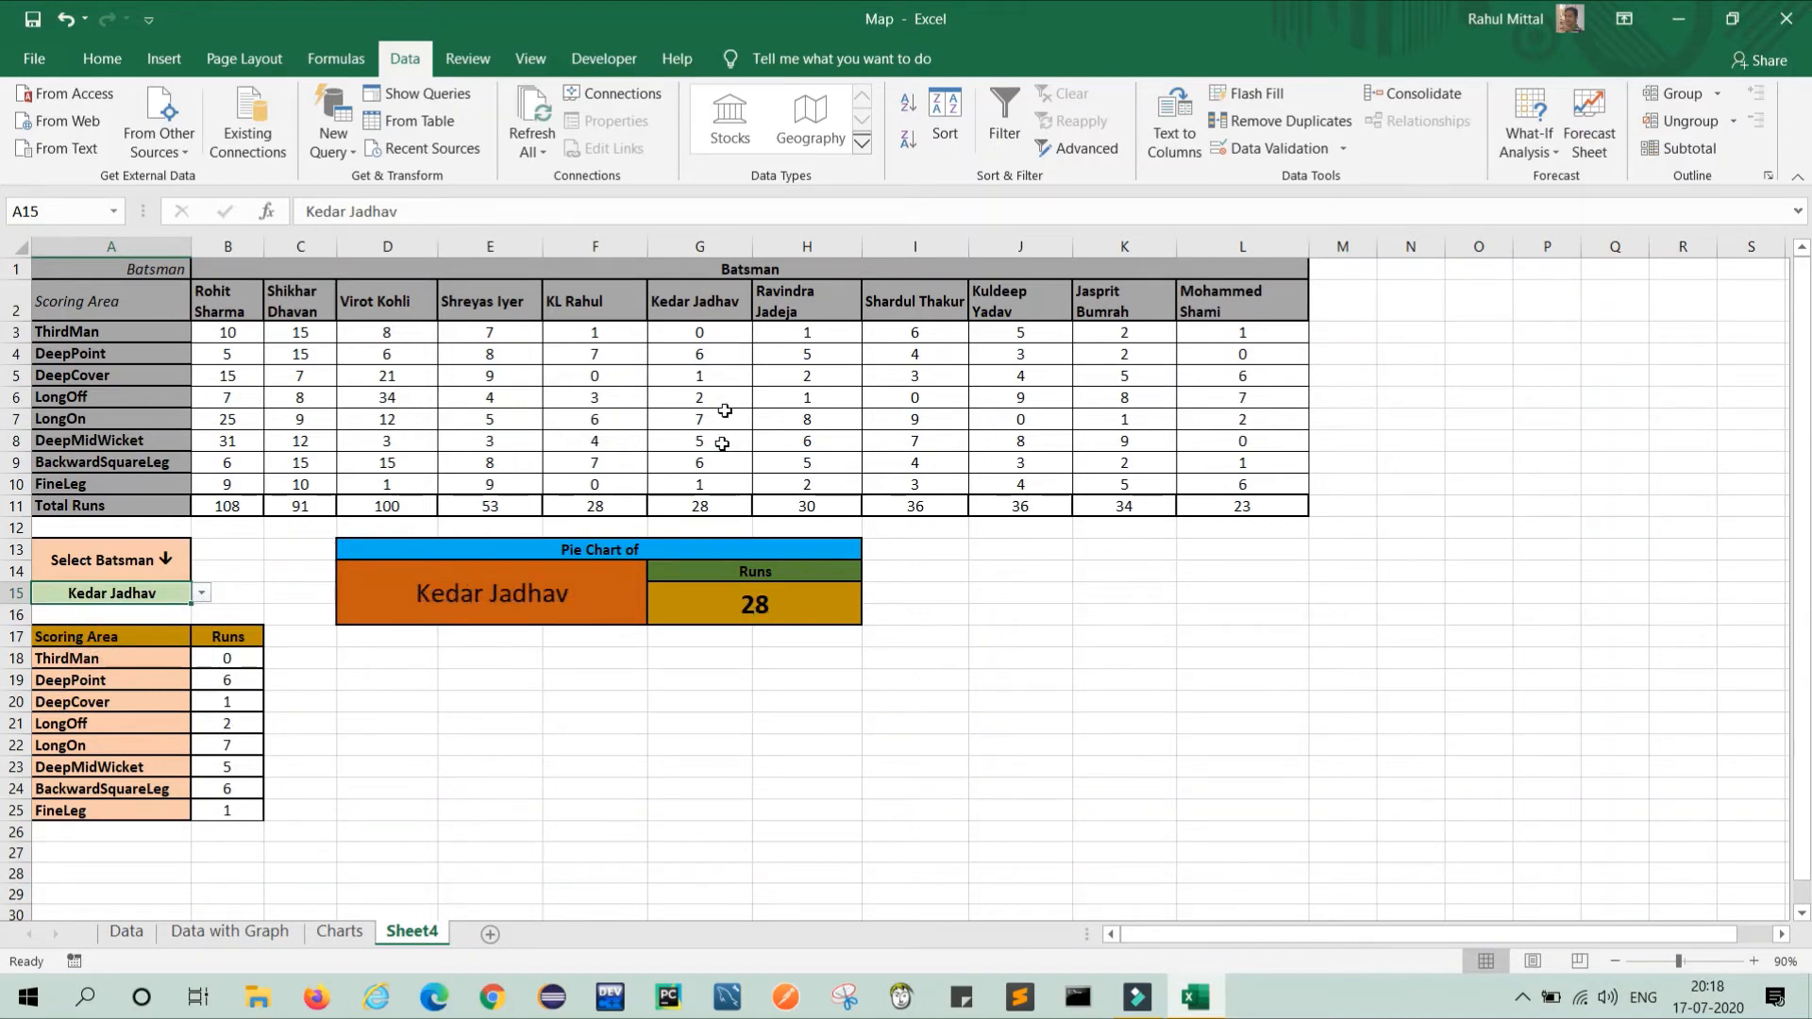
{"action": "left_click", "coordinate": [708, 507]}
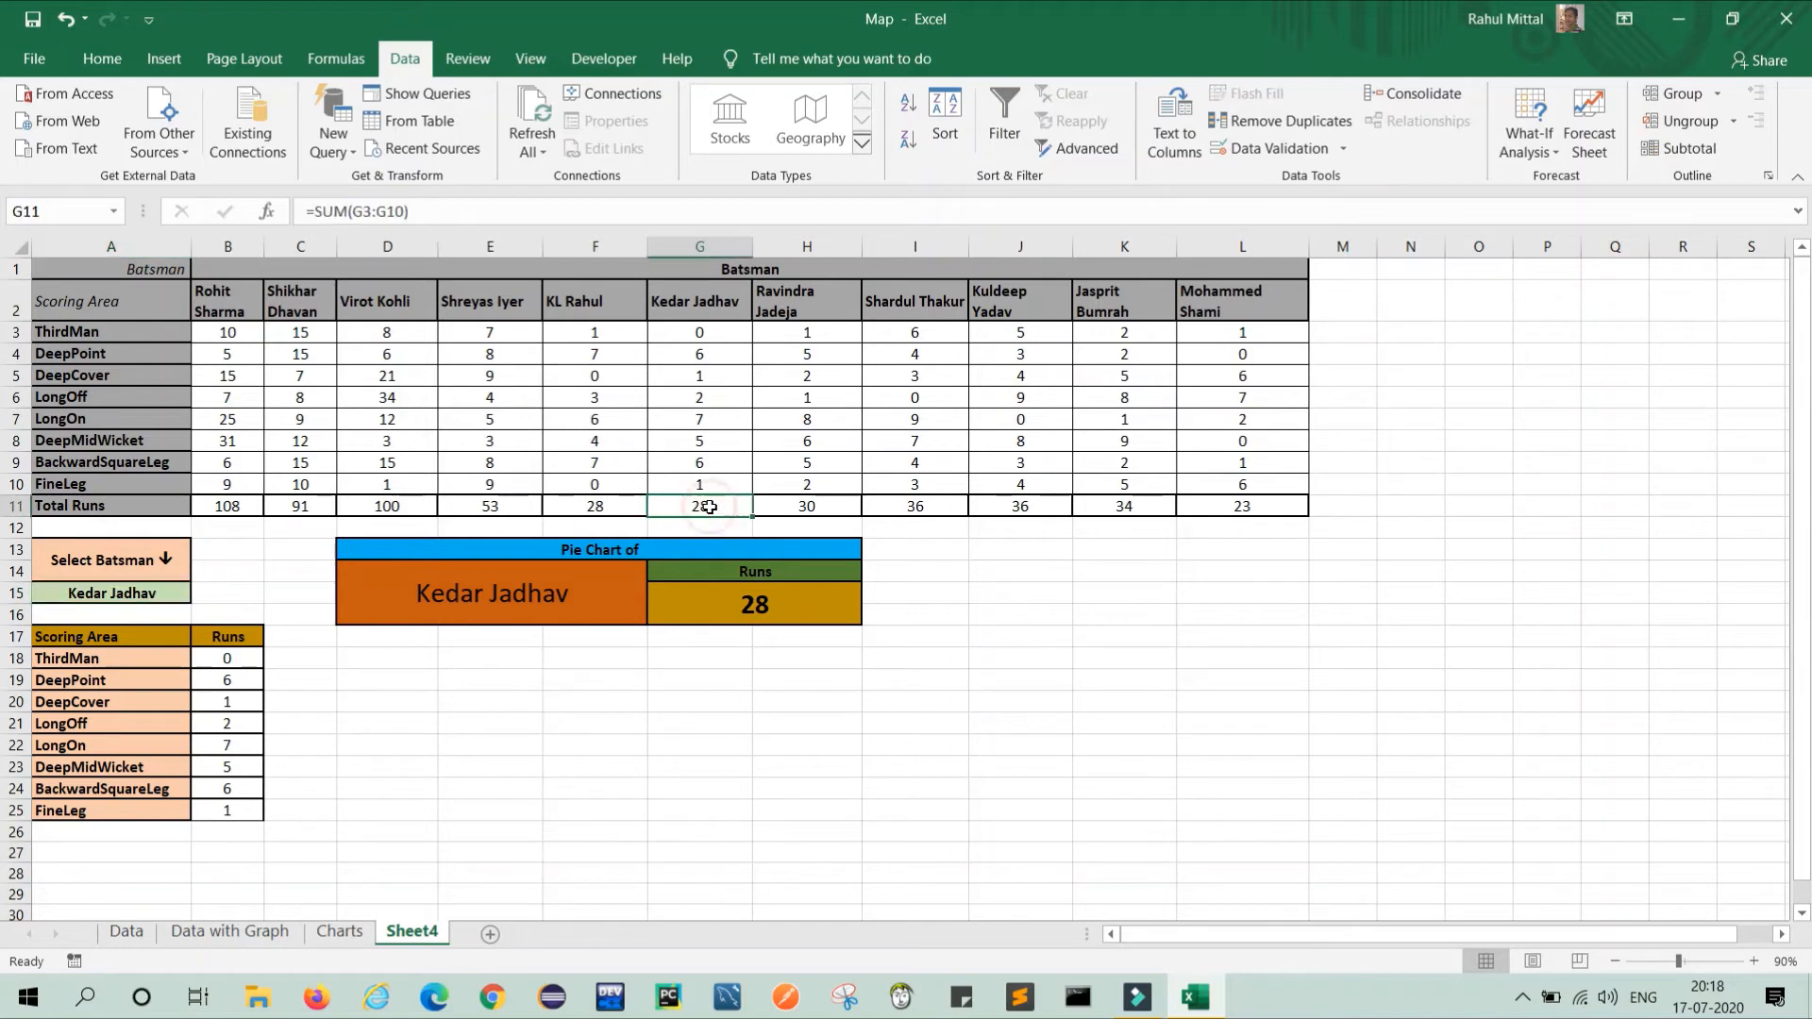
{"action": "left_click", "coordinate": [871, 762]}
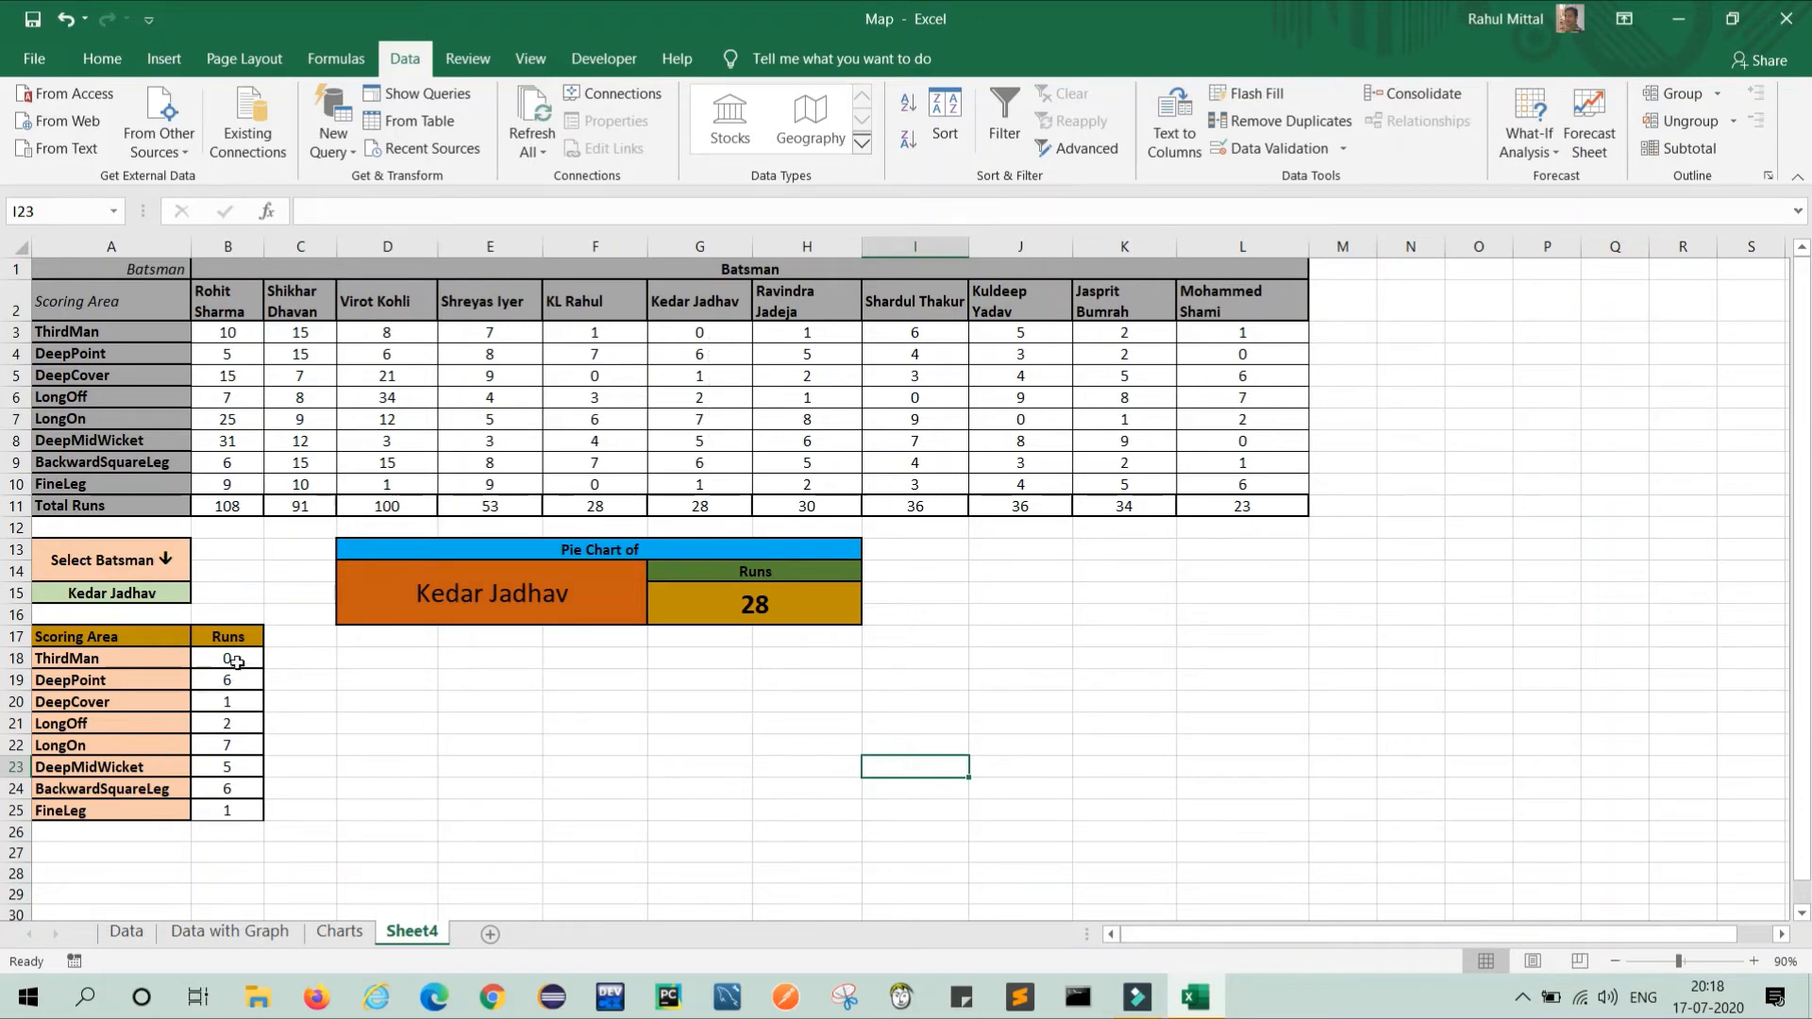
{"action": "left_click", "coordinate": [405, 824]}
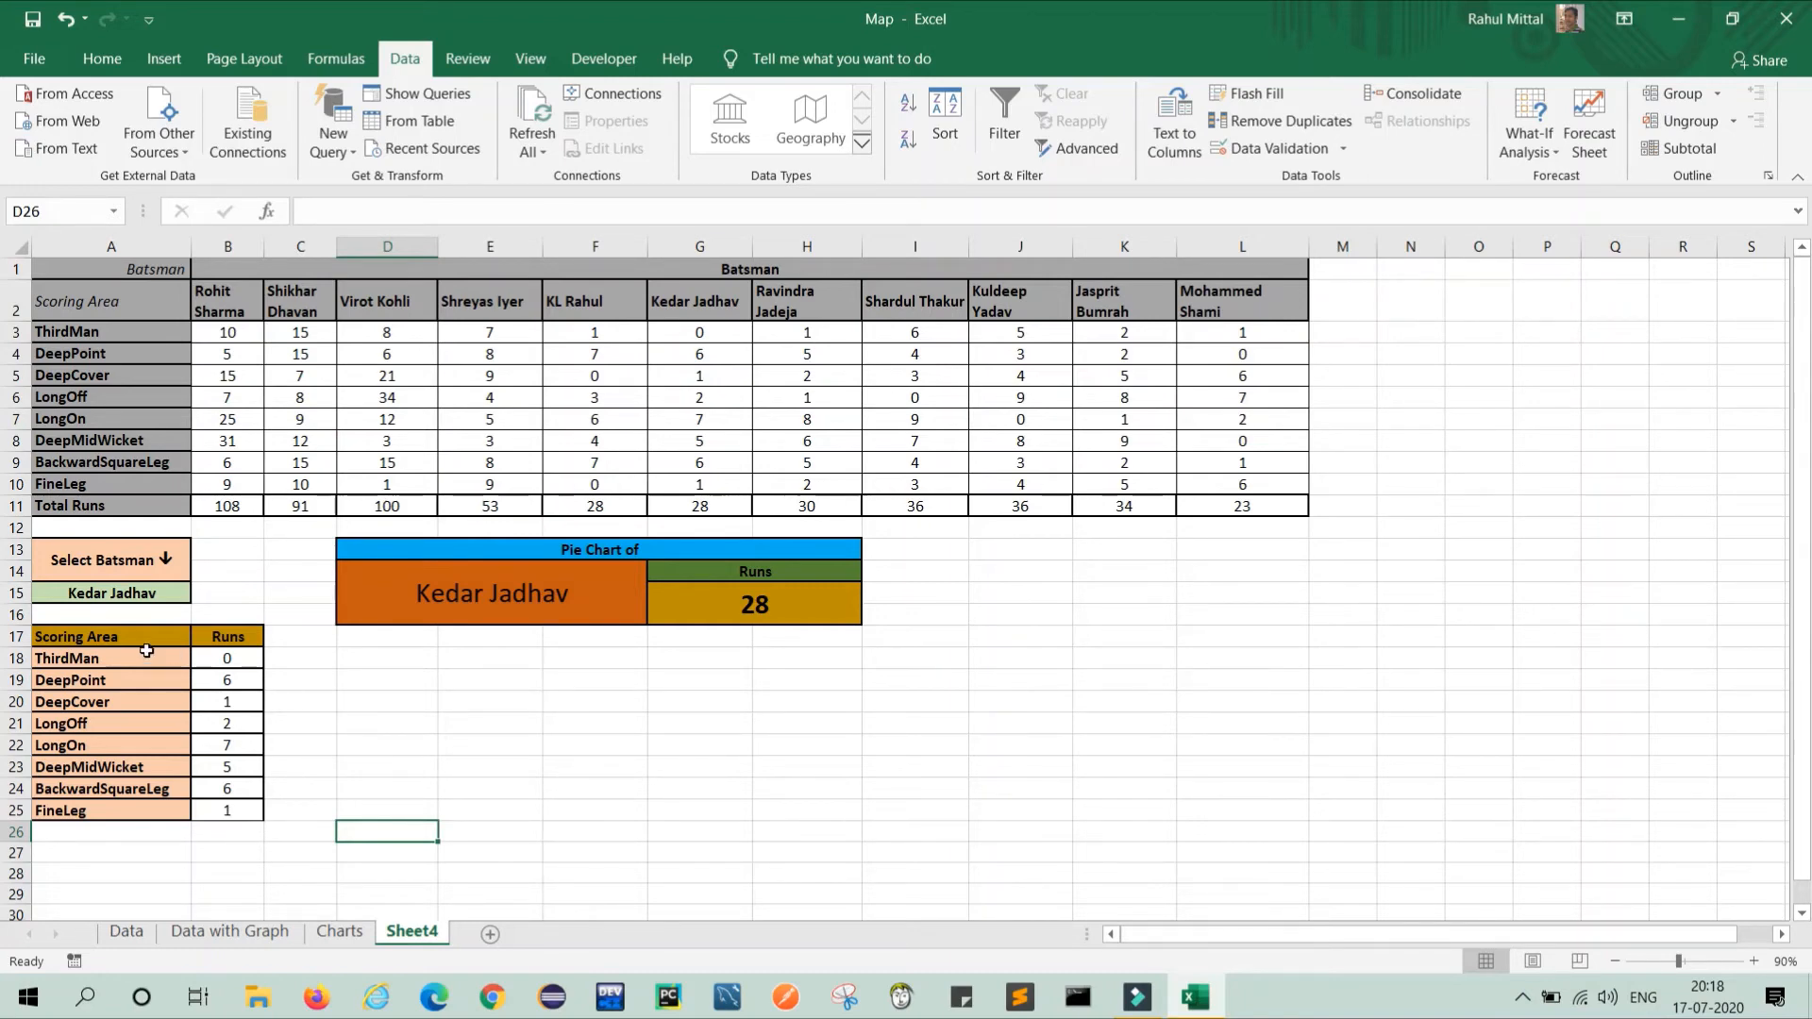
Step: Insert the recommended pie chart for the Scoring Area and Runs table in A17:B25
{"action": "left_click", "coordinate": [109, 639]}
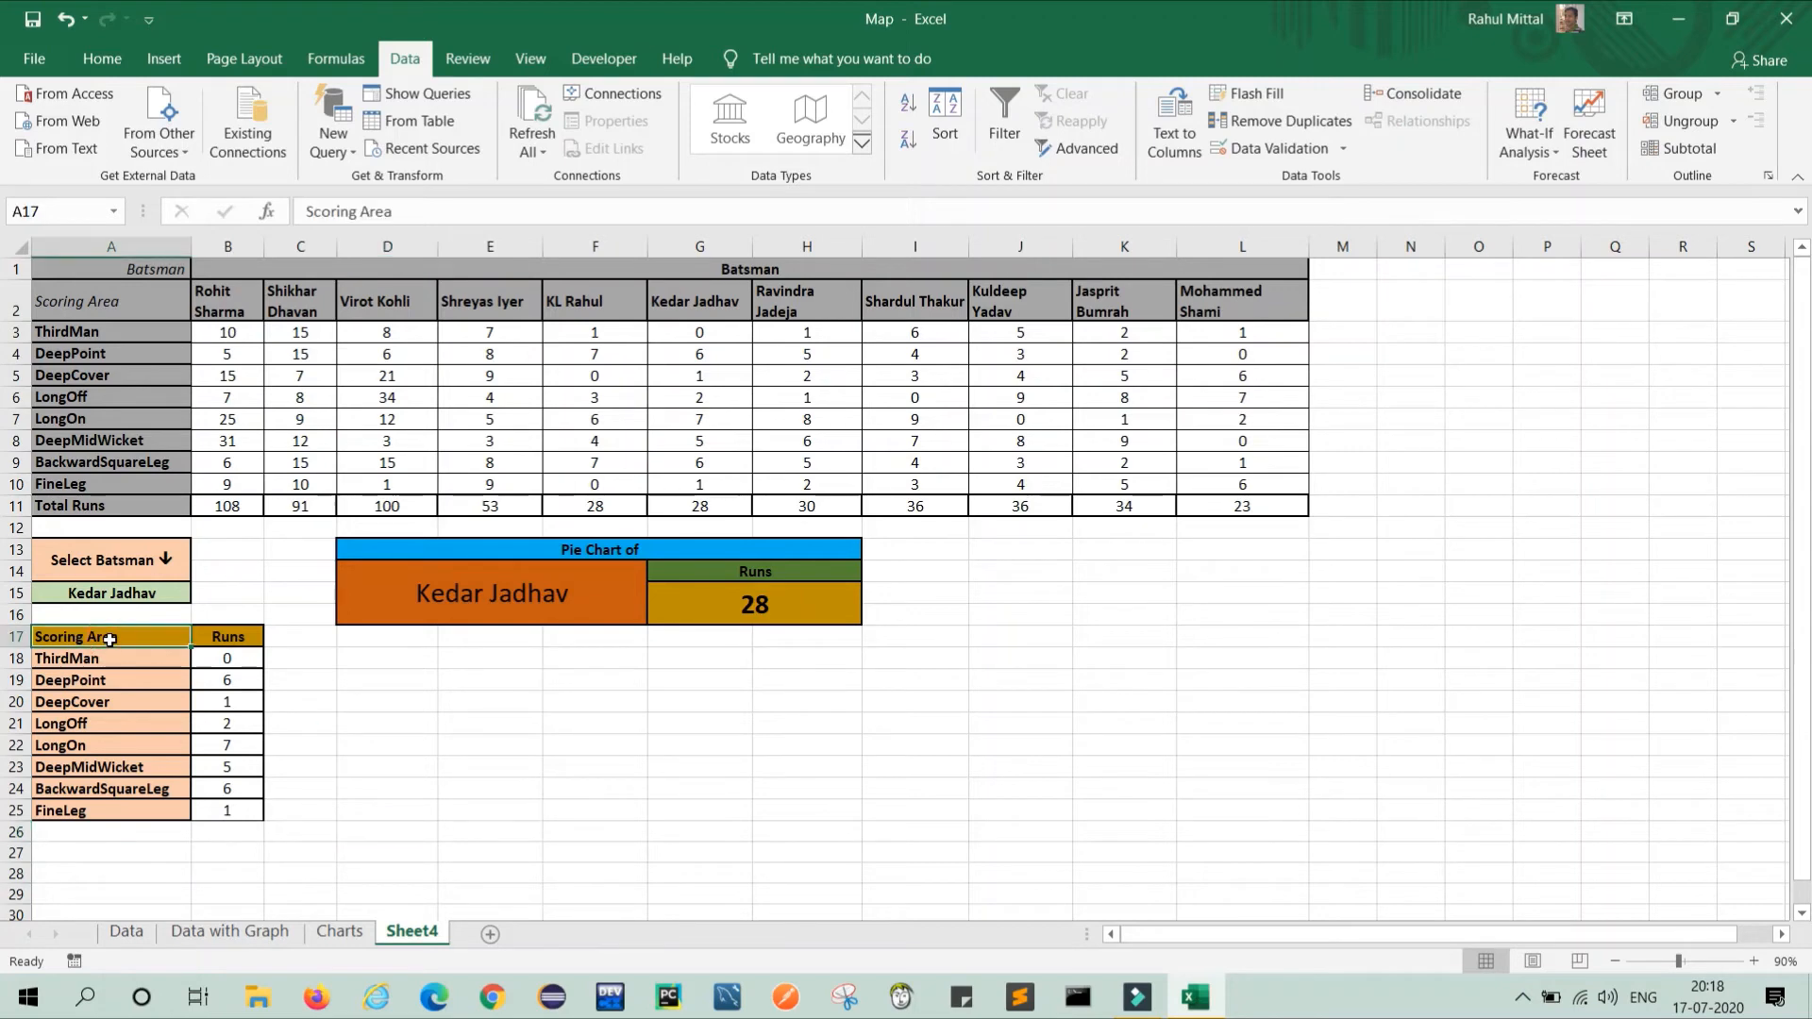
{"action": "key", "text": "shift+Right"}
{"action": "key", "text": "shift+Down"}
{"action": "key", "text": "shift+Down"}
{"action": "key", "text": "shift+Down"}
{"action": "key", "text": "shift+Down"}
{"action": "key", "text": "shift+Down"}
{"action": "key", "text": "shift+Down"}
{"action": "key", "text": "shift+Down"}
{"action": "key", "text": "shift+Down"}
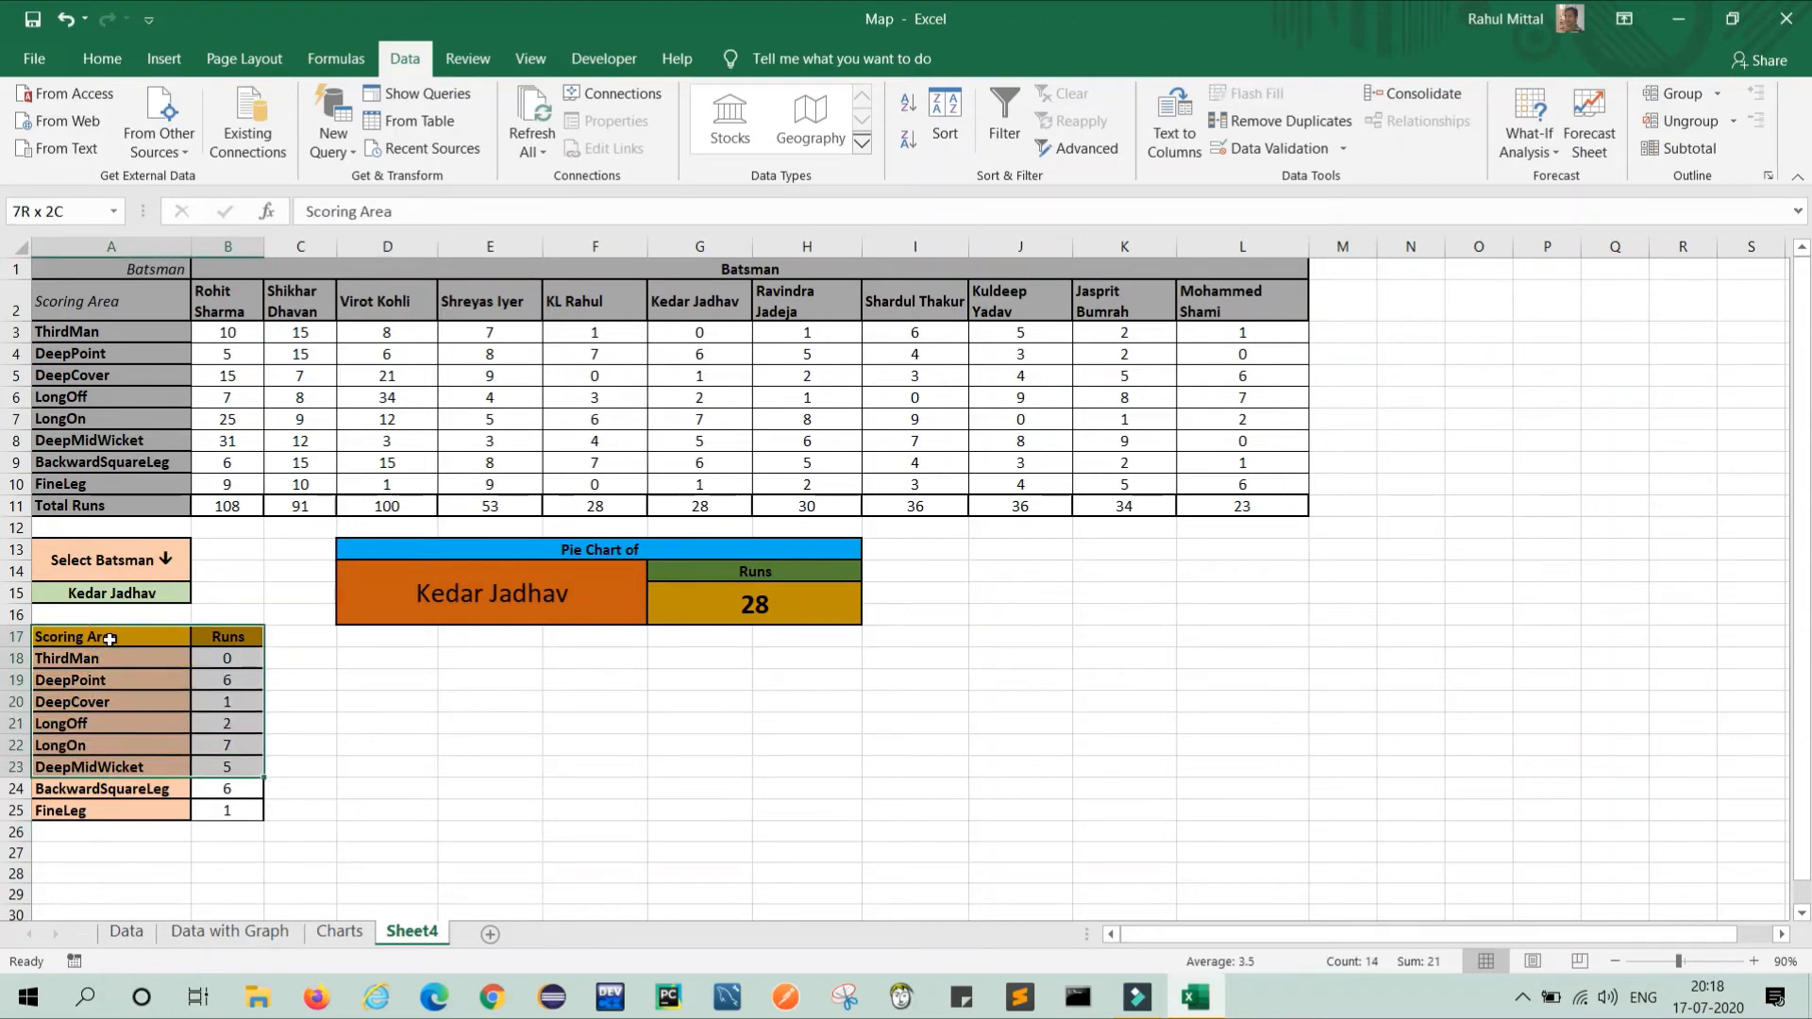
{"action": "left_click", "coordinate": [168, 64]}
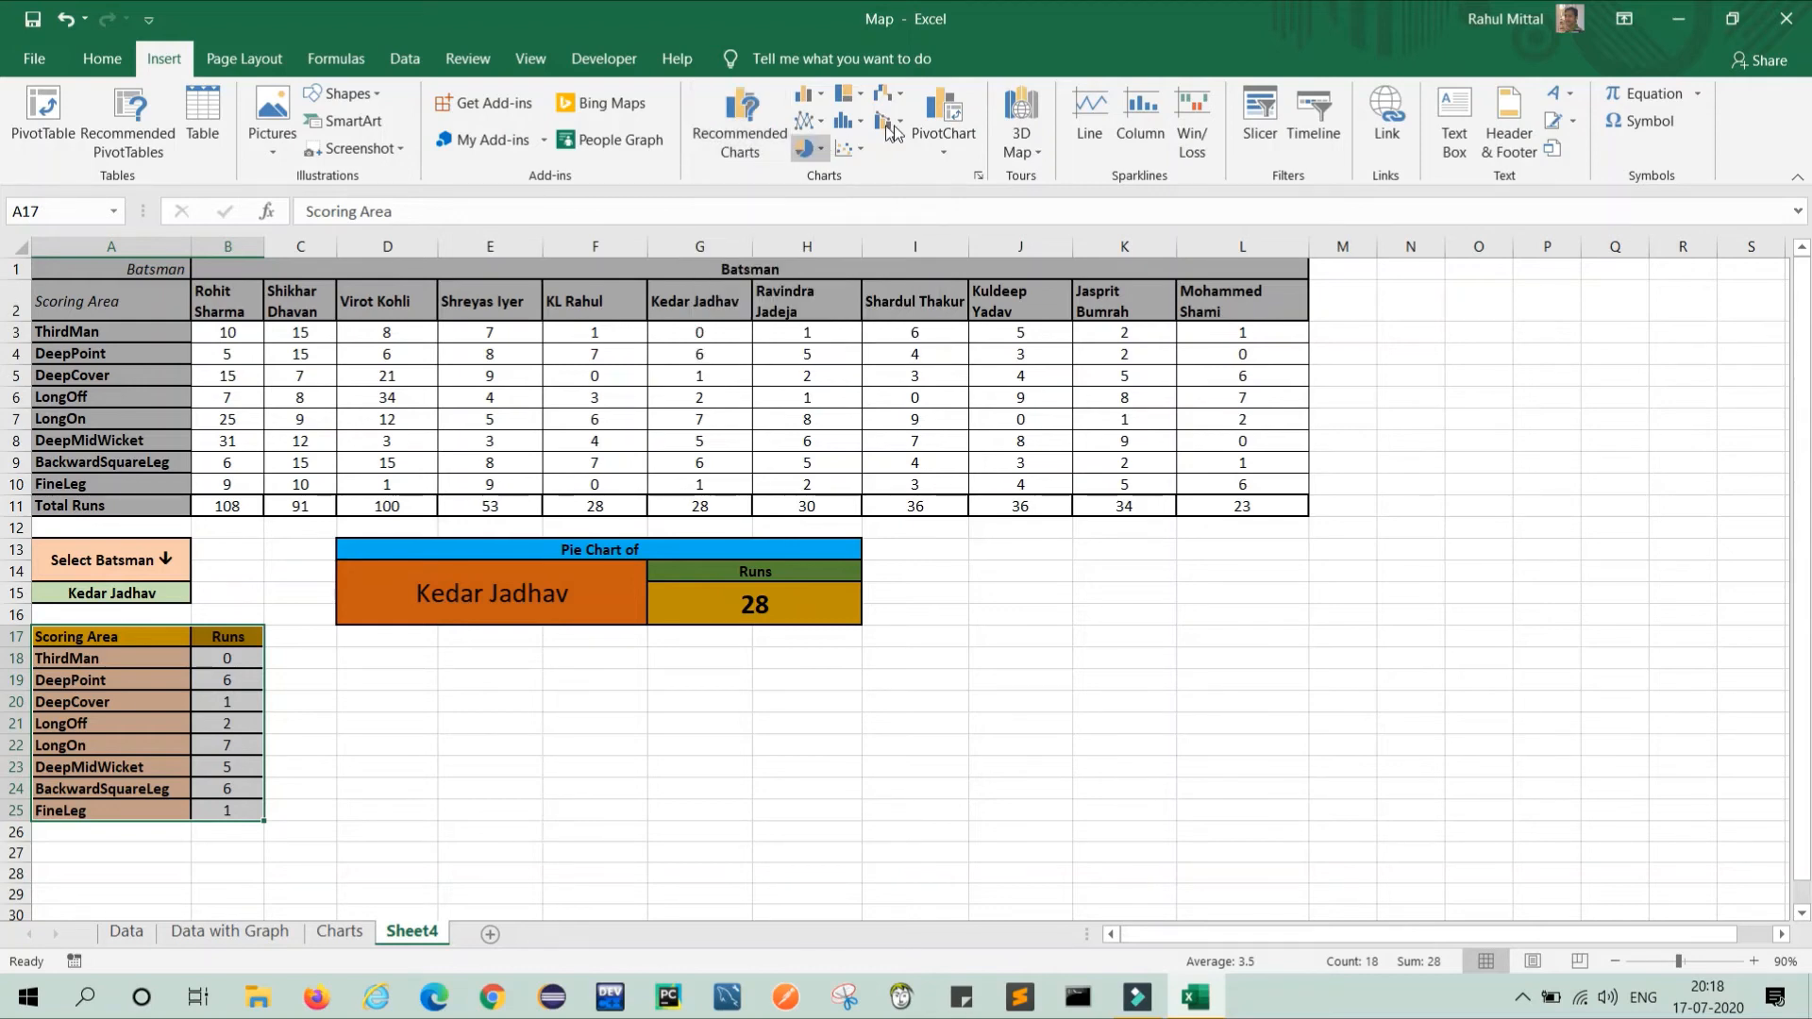
{"action": "left_click", "coordinate": [732, 128]}
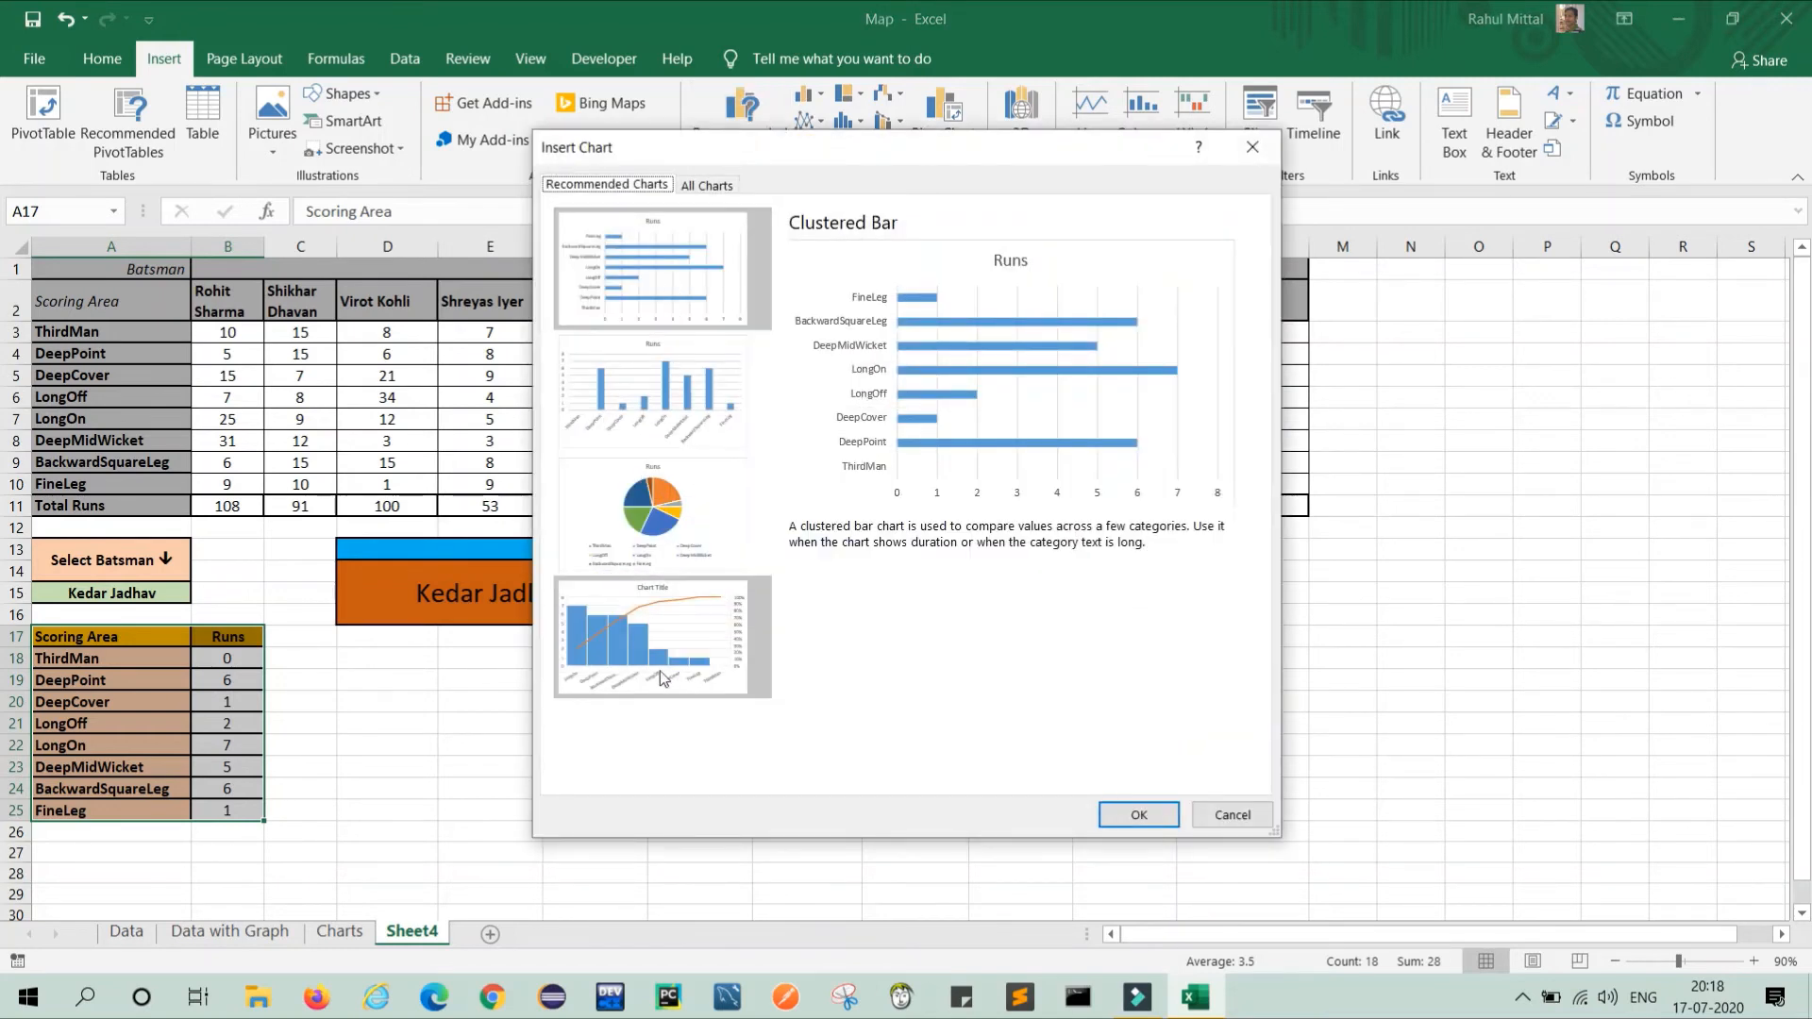
{"action": "left_click", "coordinate": [663, 522]}
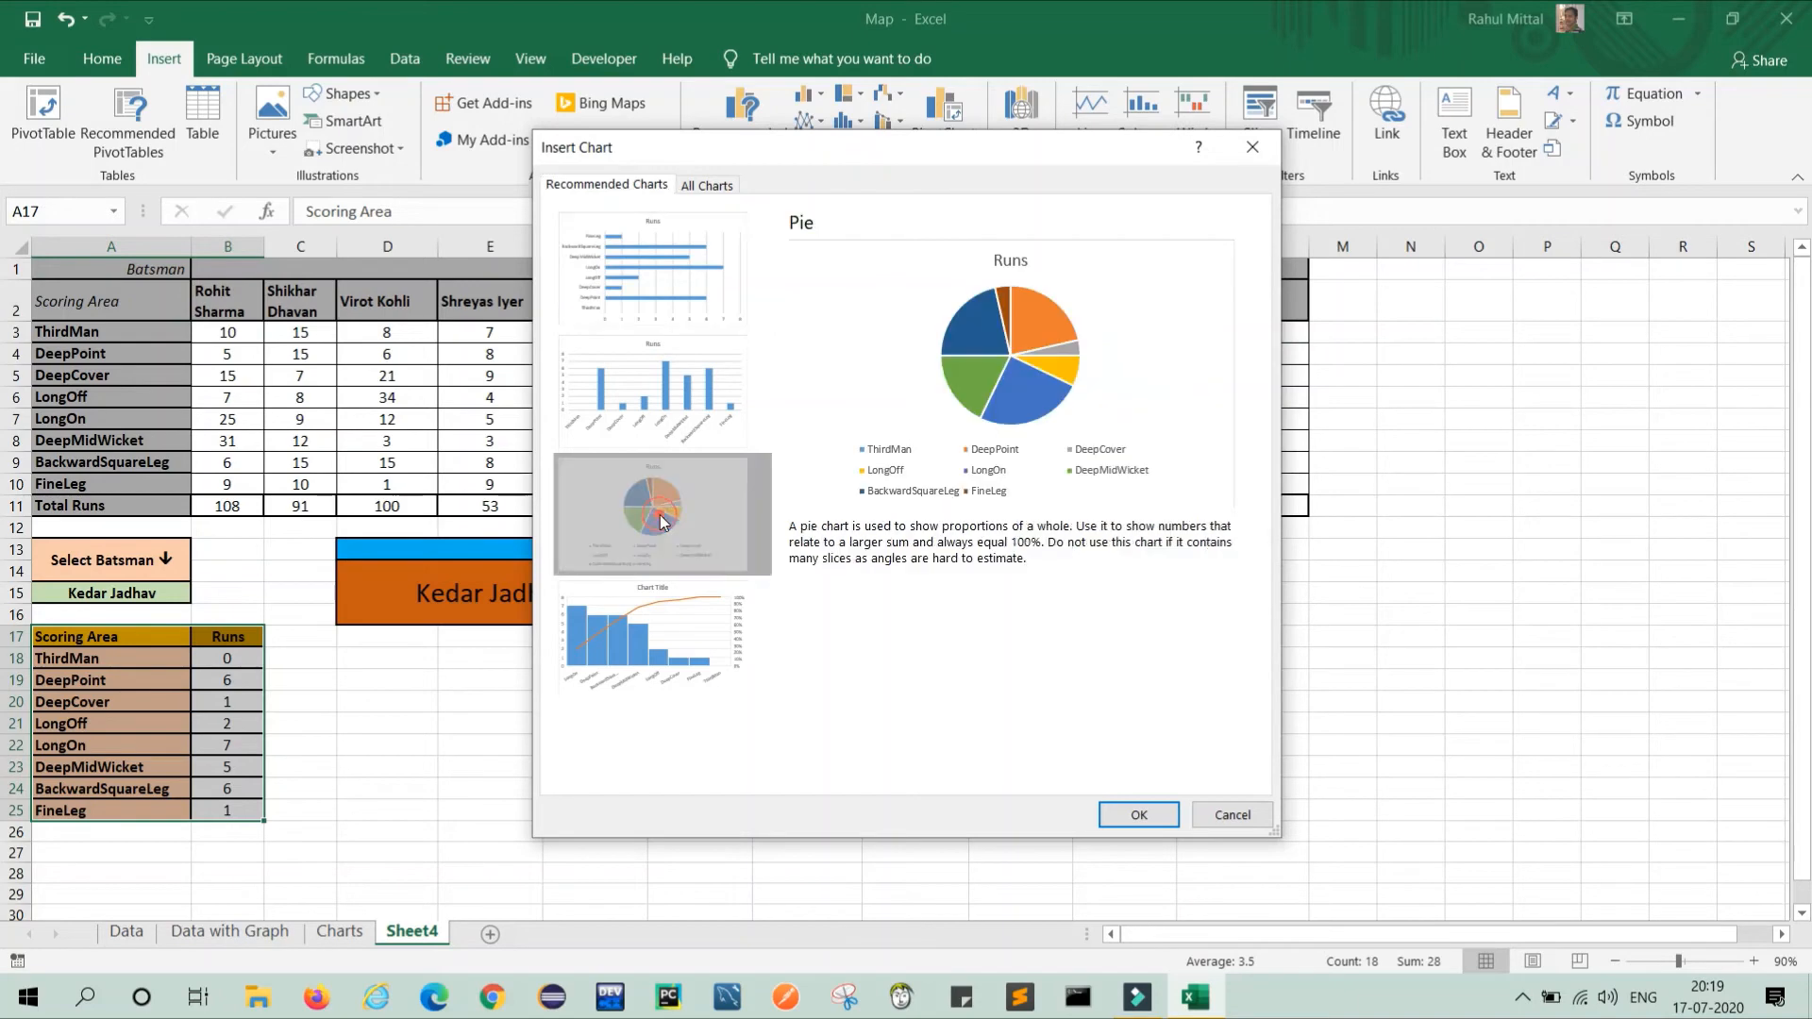
{"action": "left_click", "coordinate": [1138, 817]}
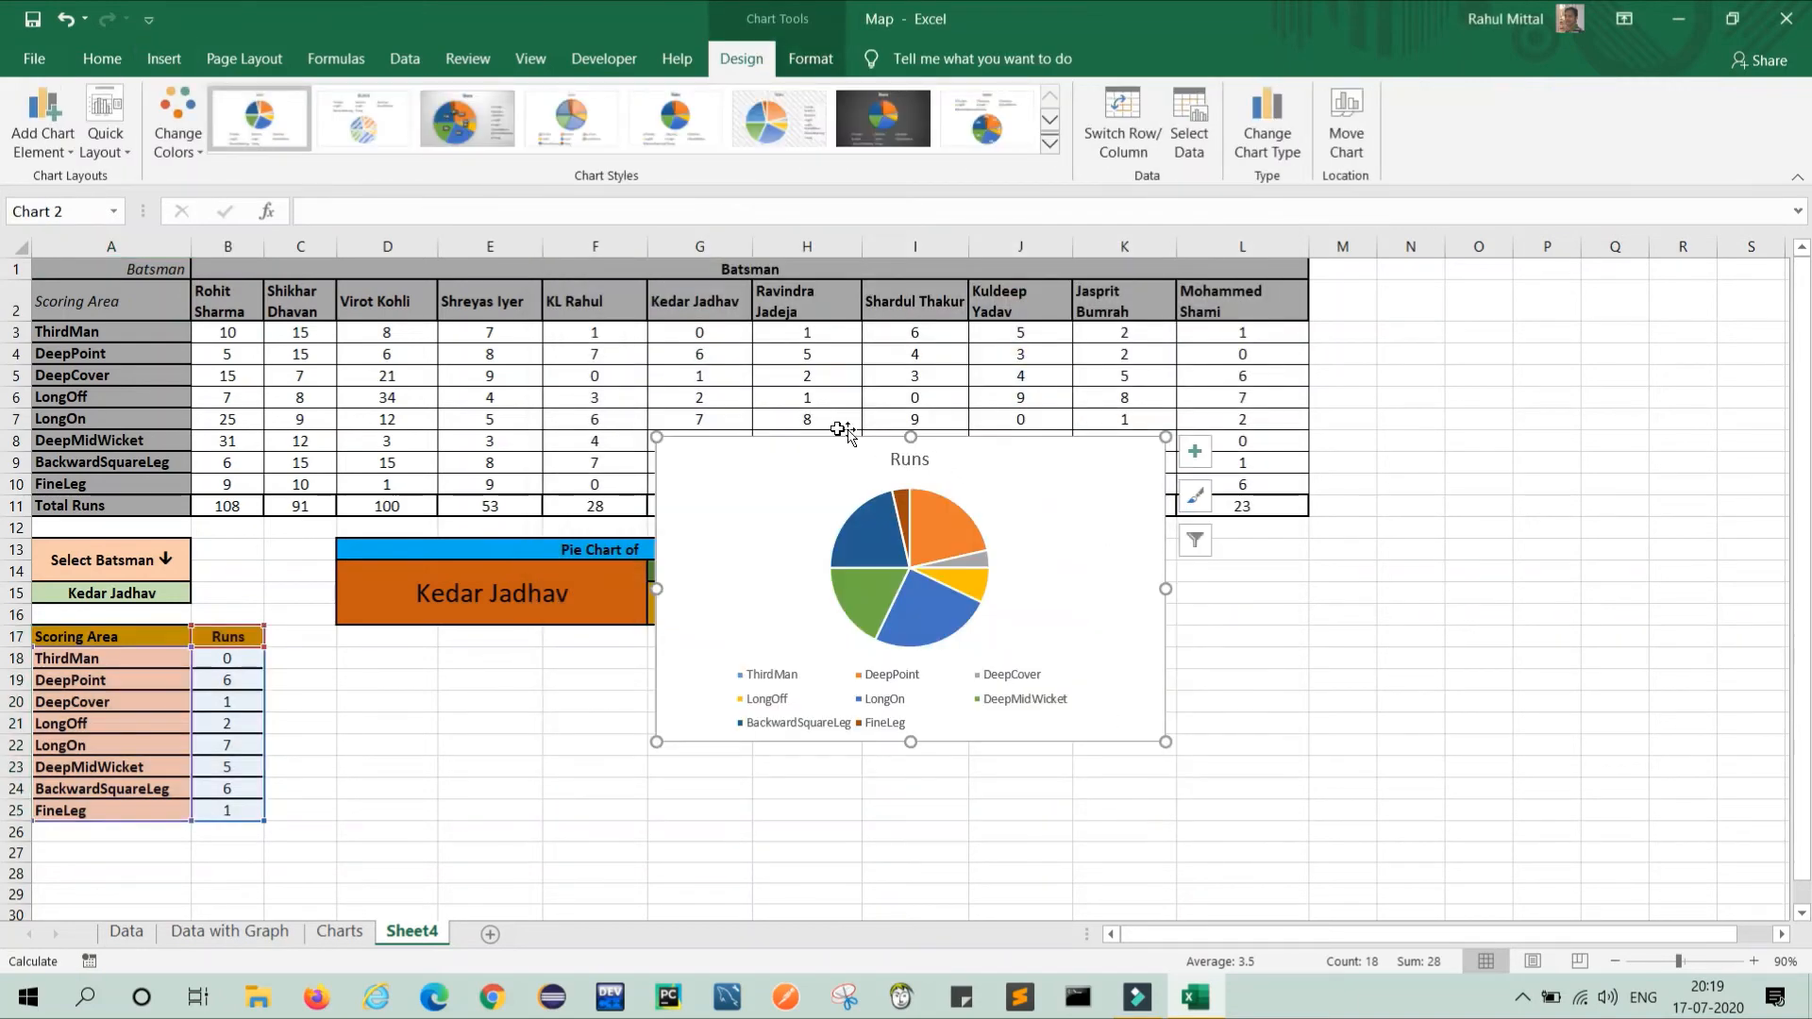
Step: Move the pie chart beside the Pie Chart of block and enlarge it to span about I13 to S29
{"action": "left_click_drag", "start_coordinate": [835, 432], "coordinate": [1065, 536]}
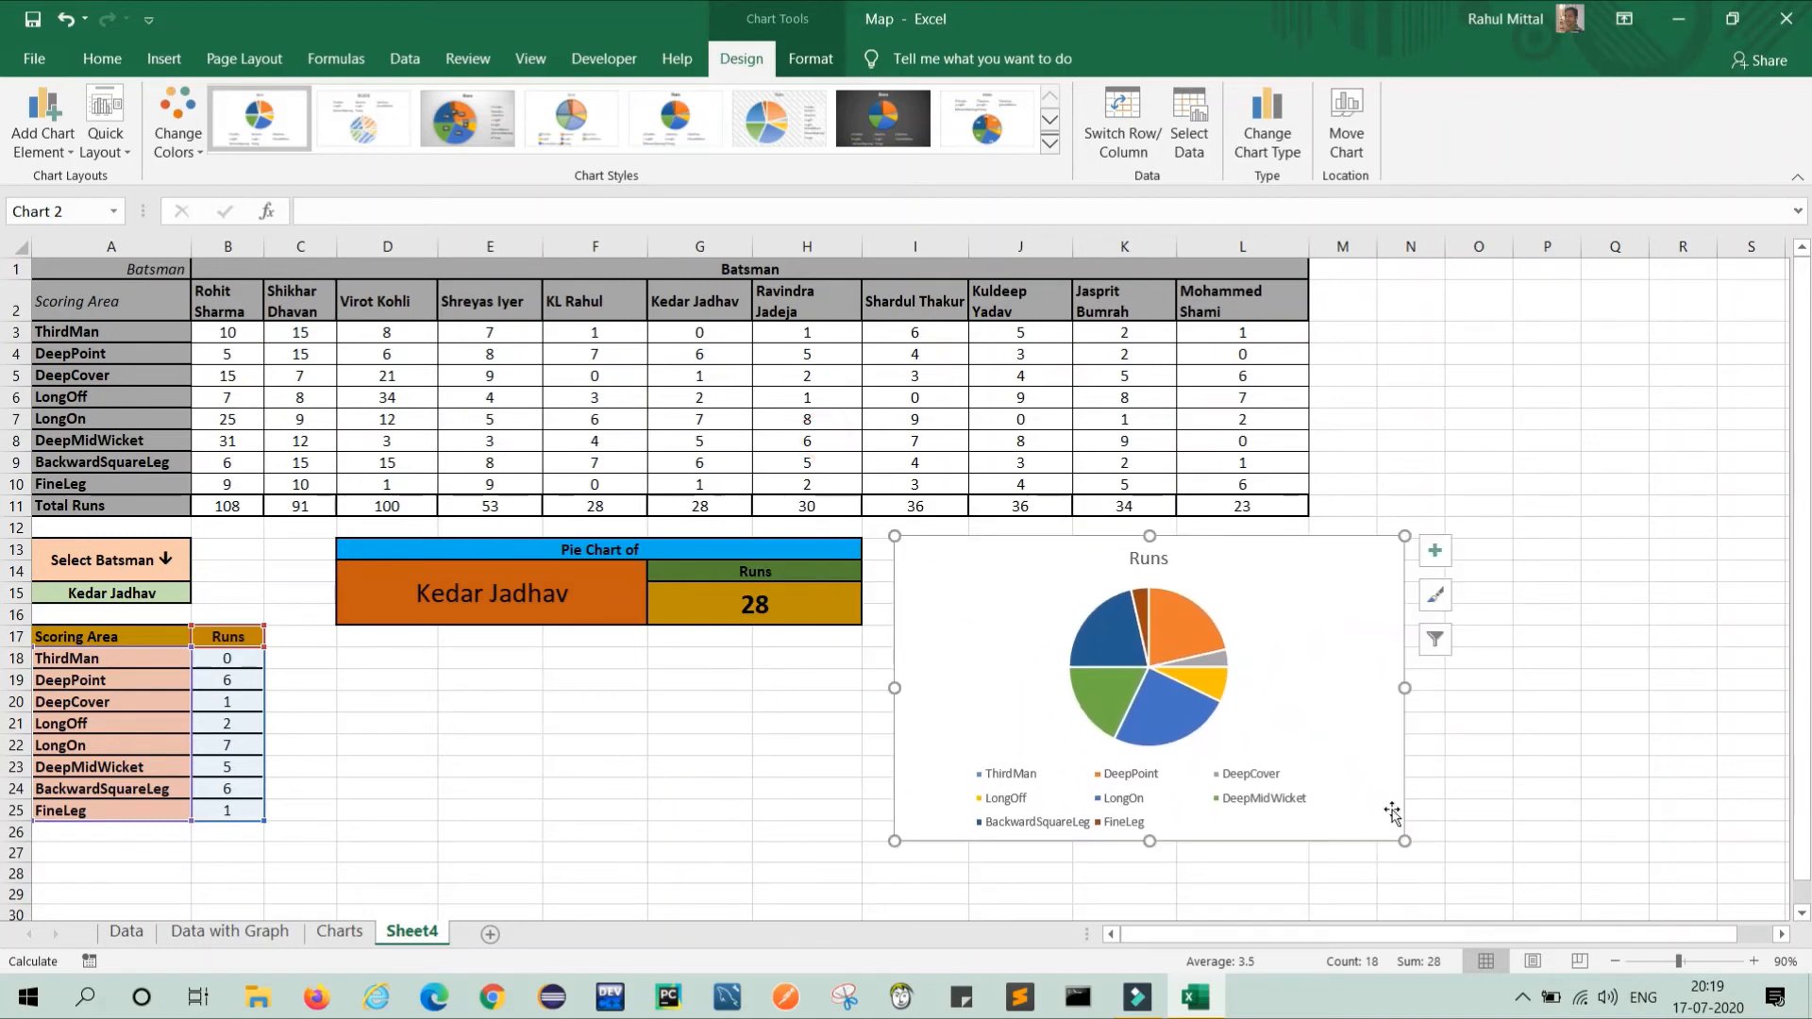
{"action": "left_click_drag", "start_coordinate": [1404, 841], "coordinate": [1763, 906]}
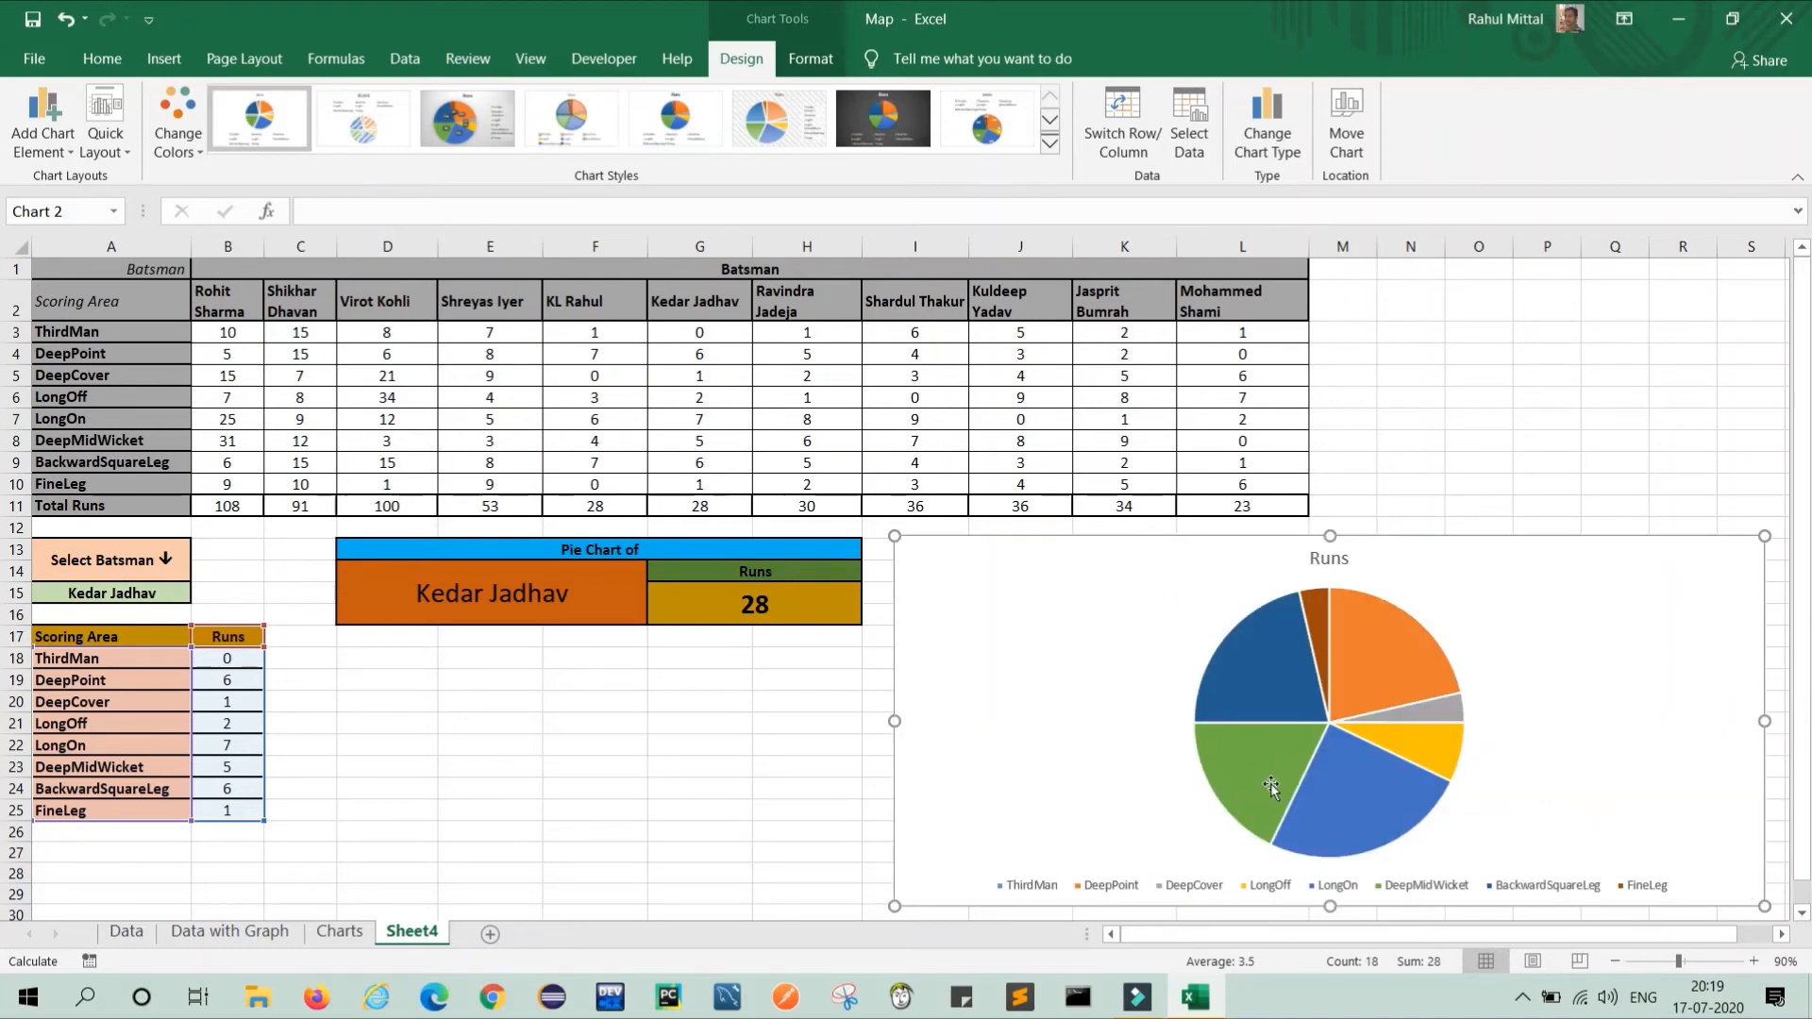
Step: Apply the dark chart style Style 7 to the Runs pie chart
{"action": "mouse_move", "coordinate": [1344, 727]}
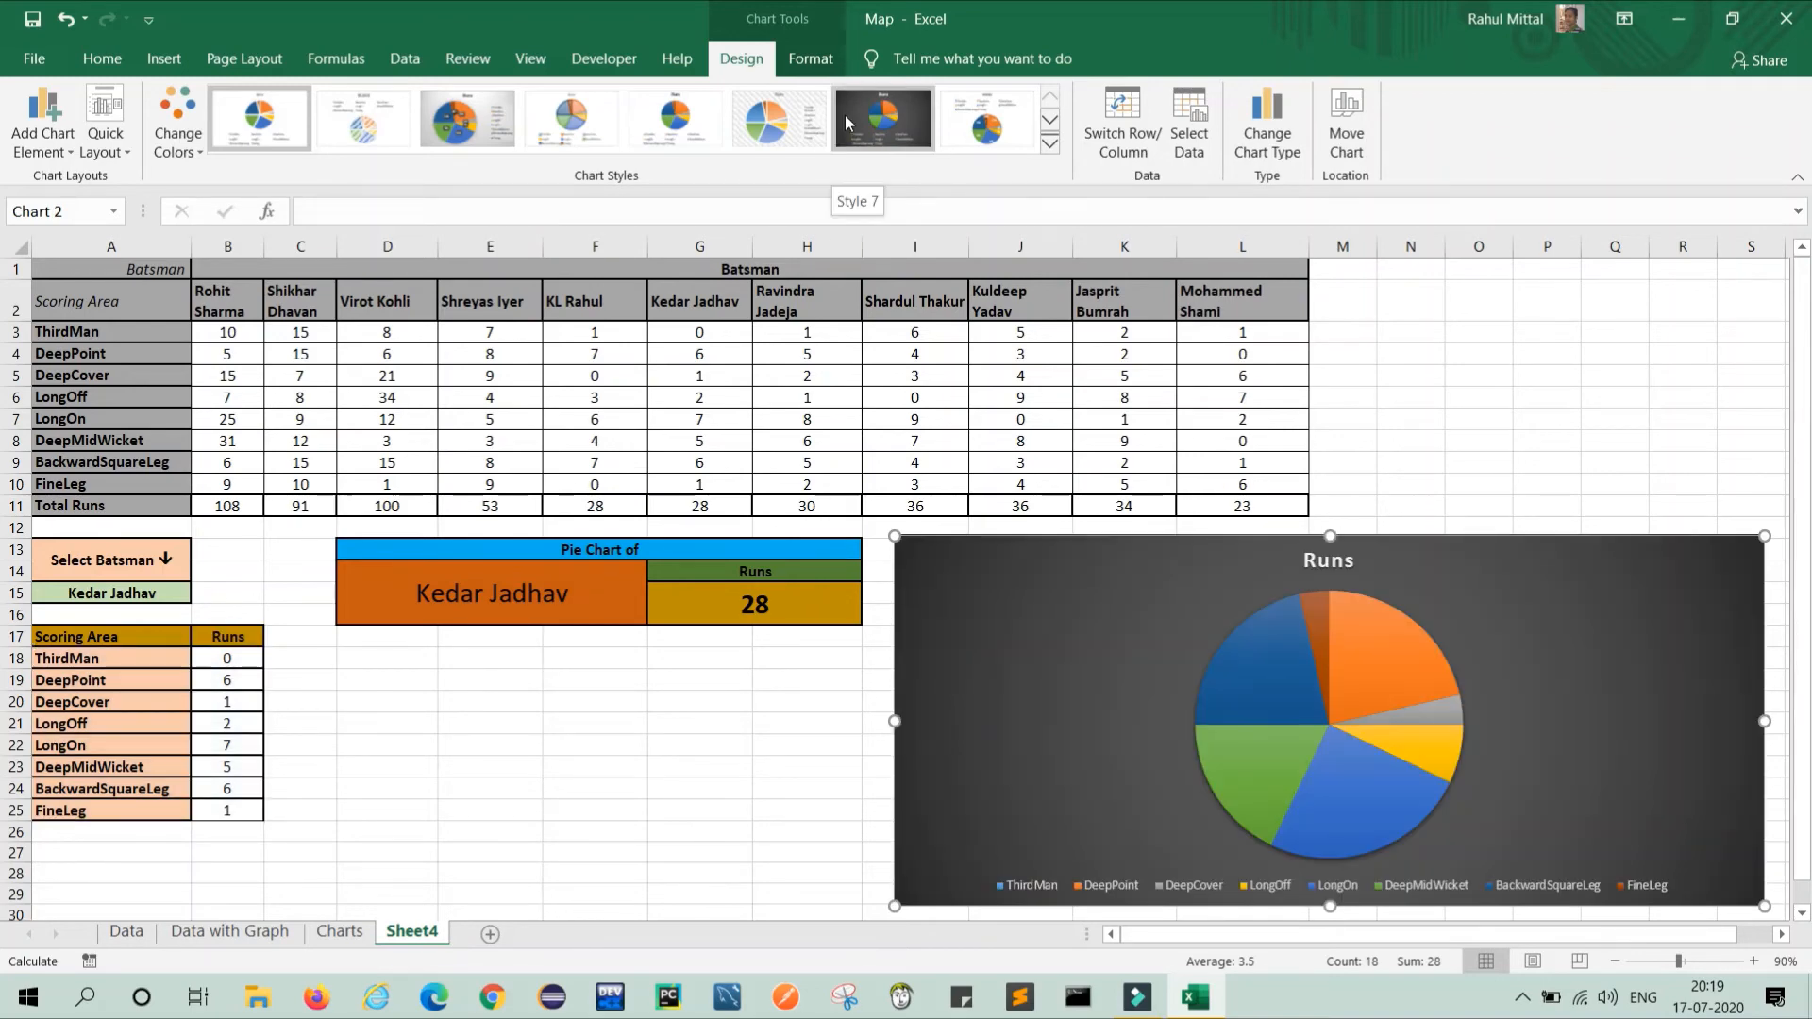
{"action": "left_click", "coordinate": [846, 115]}
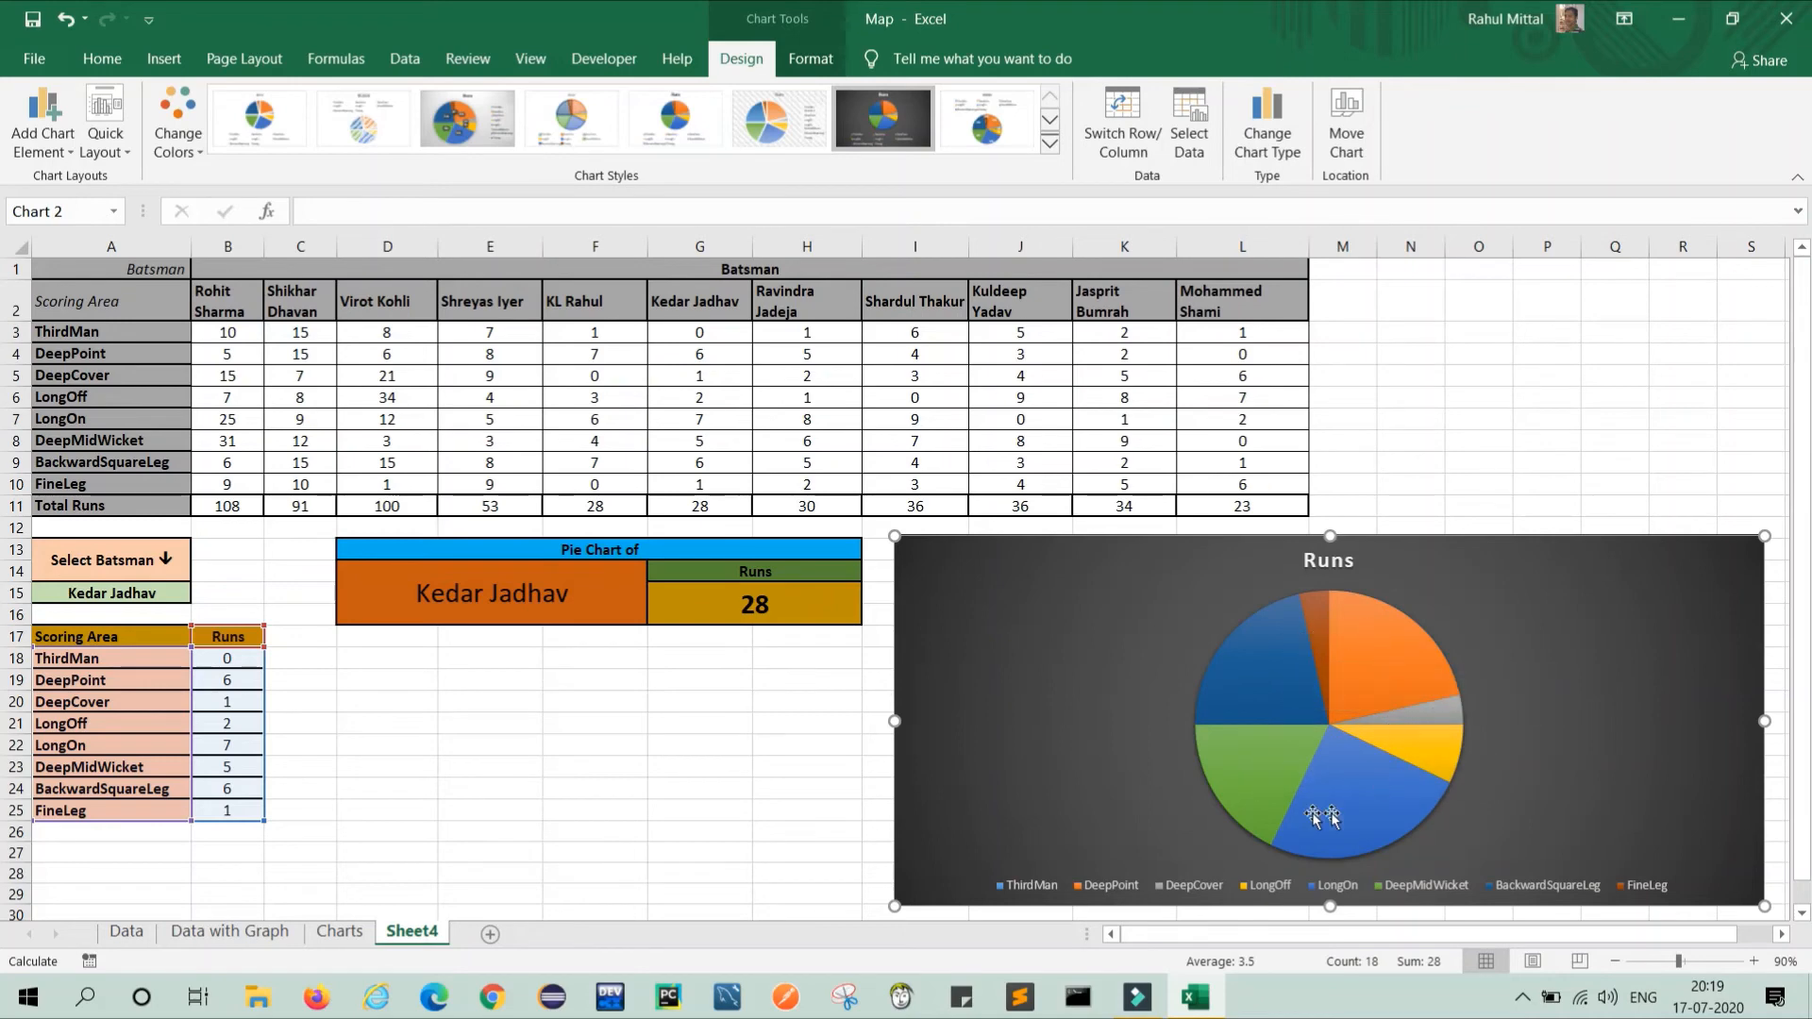
{"action": "mouse_move", "coordinate": [1357, 696]}
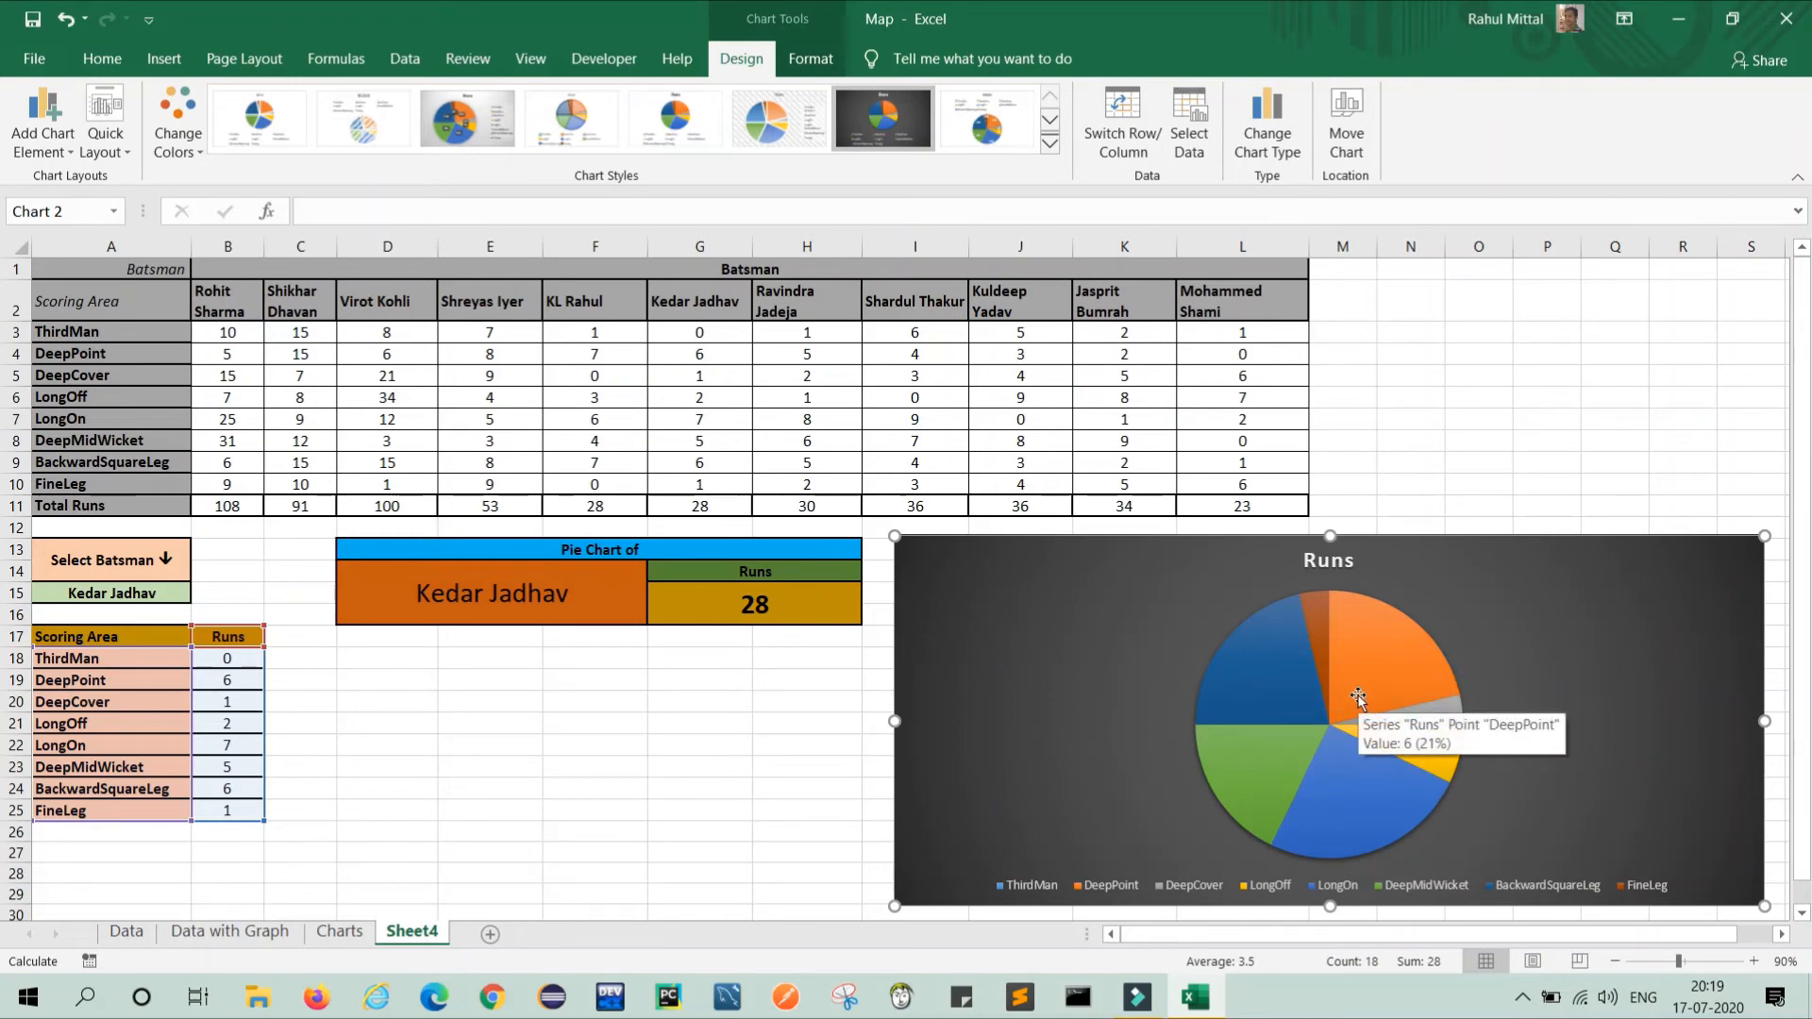
Step: Add data labels to the slices of the Runs pie chart
{"action": "left_click", "coordinate": [1362, 651]}
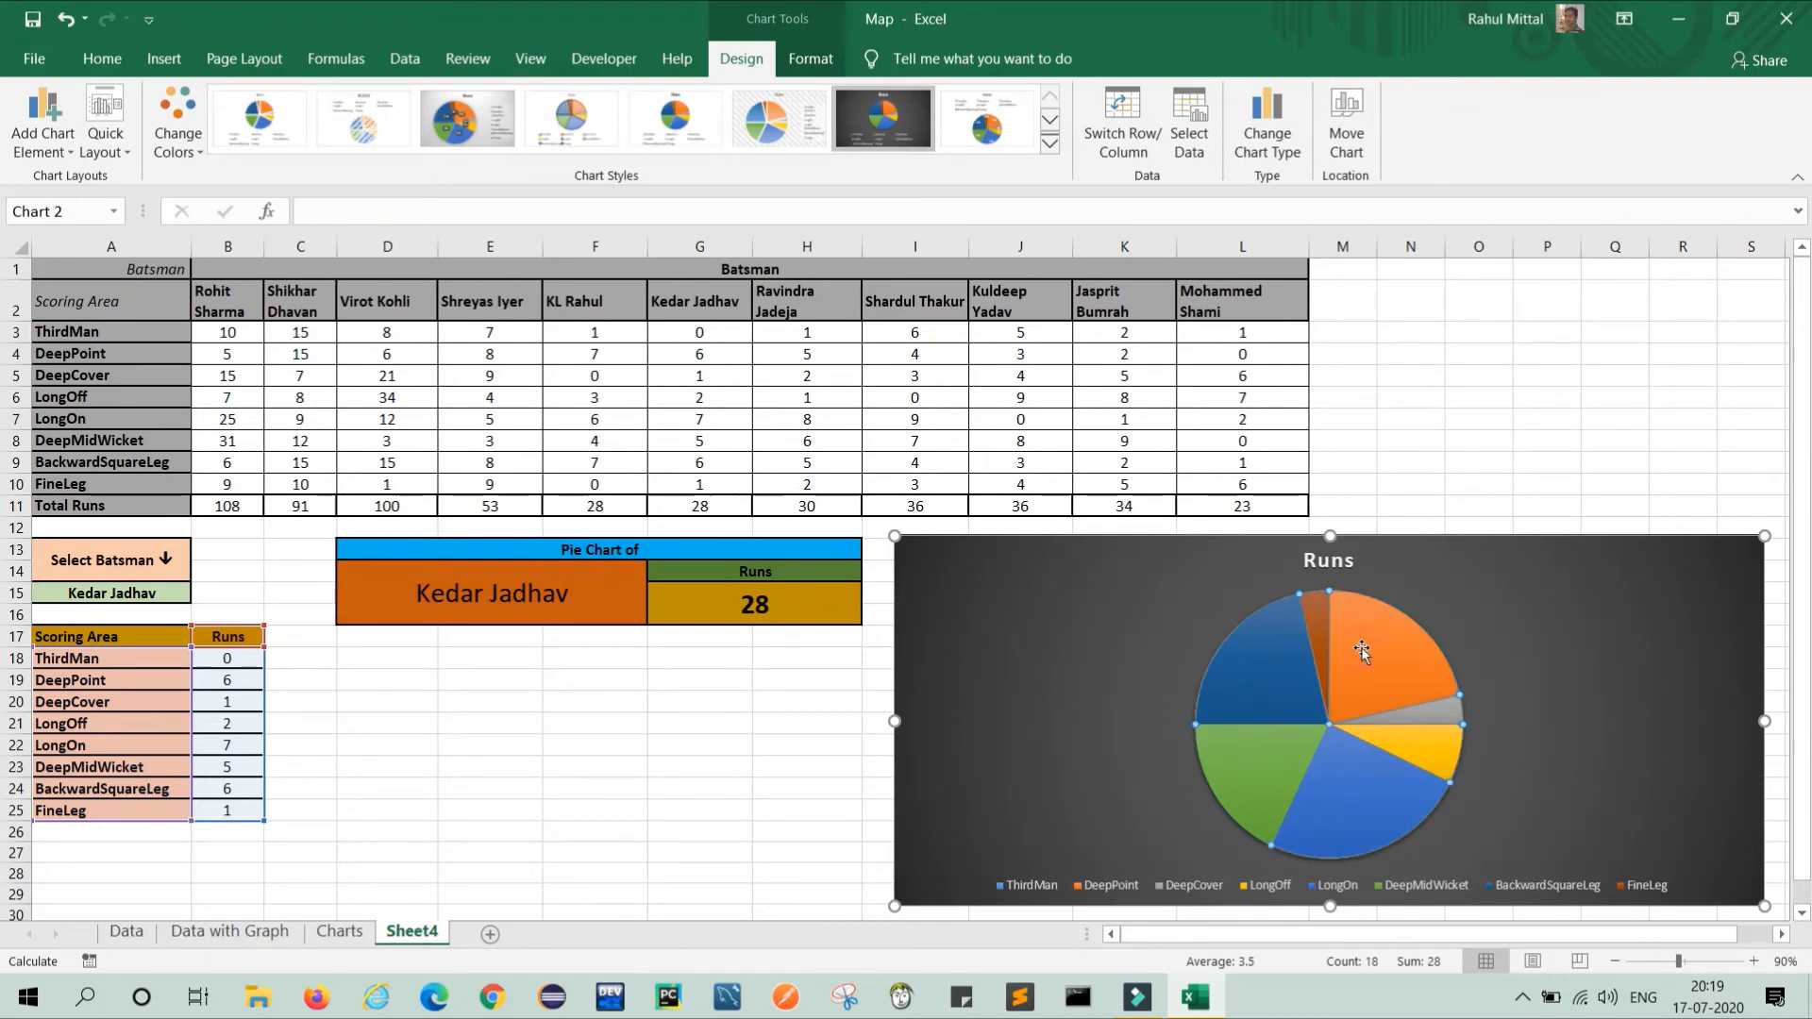
{"action": "right_click", "coordinate": [1362, 651]}
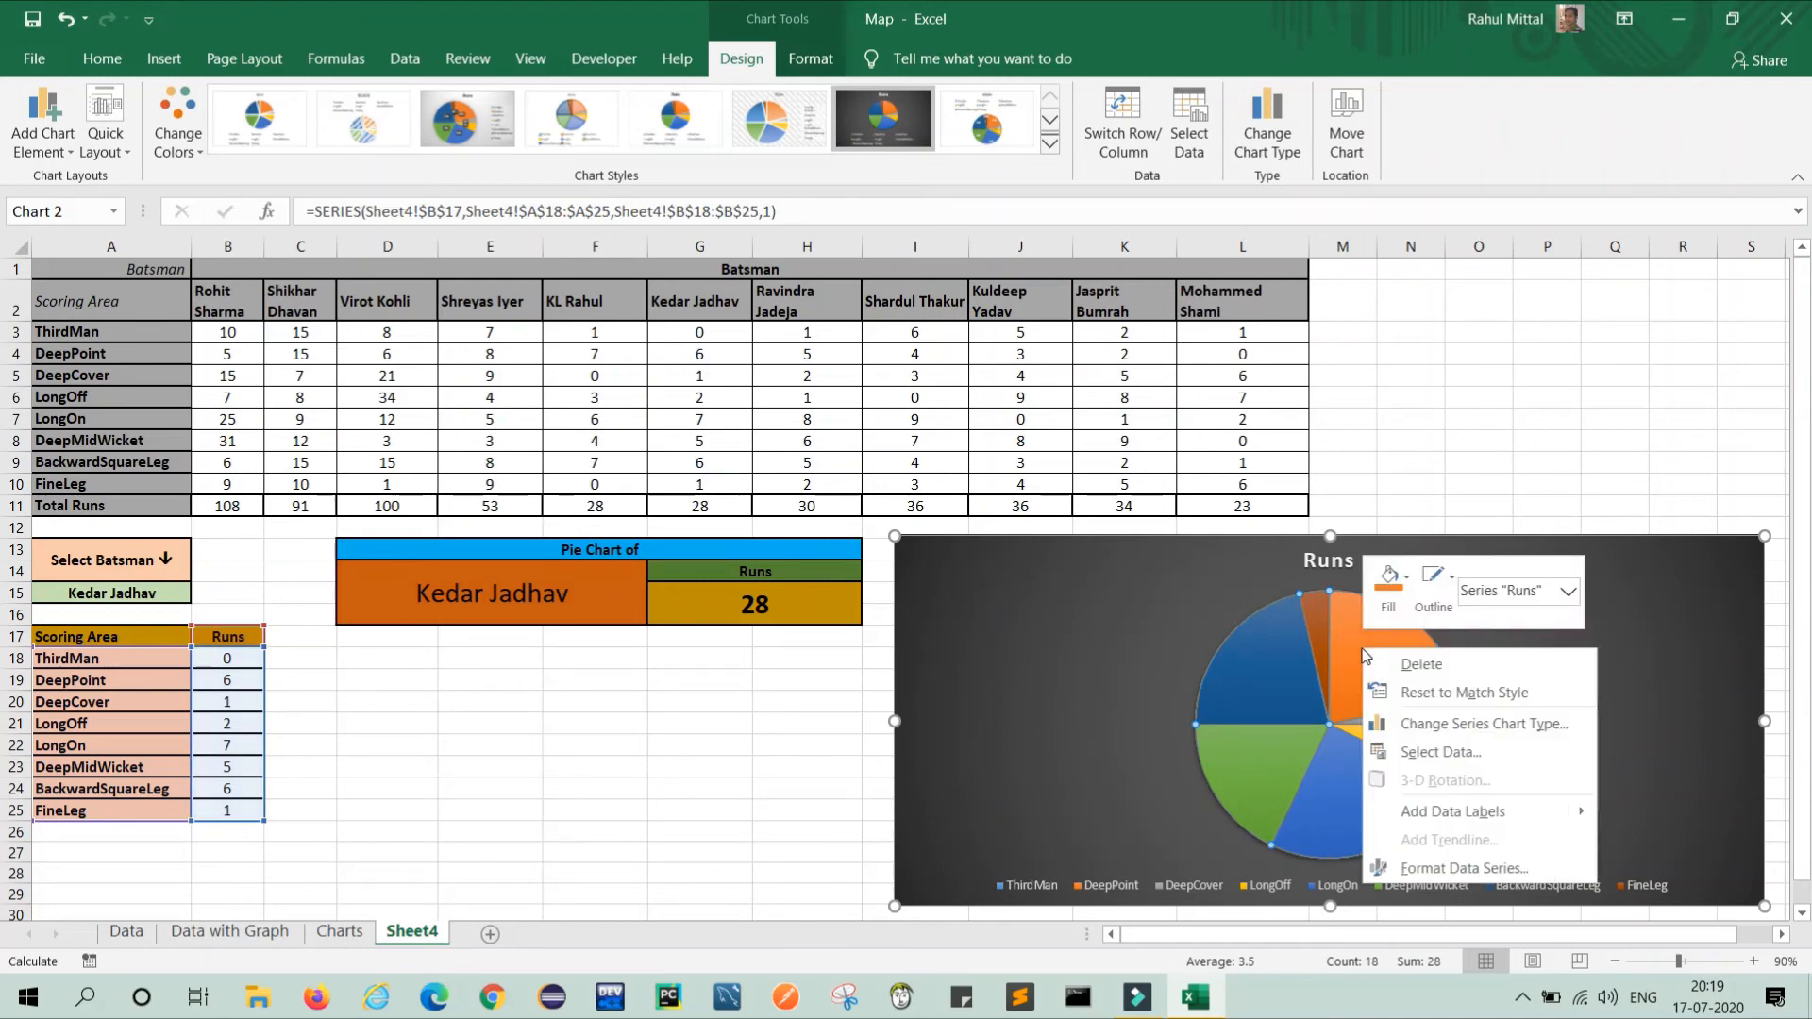
{"action": "left_click", "coordinate": [1453, 813]}
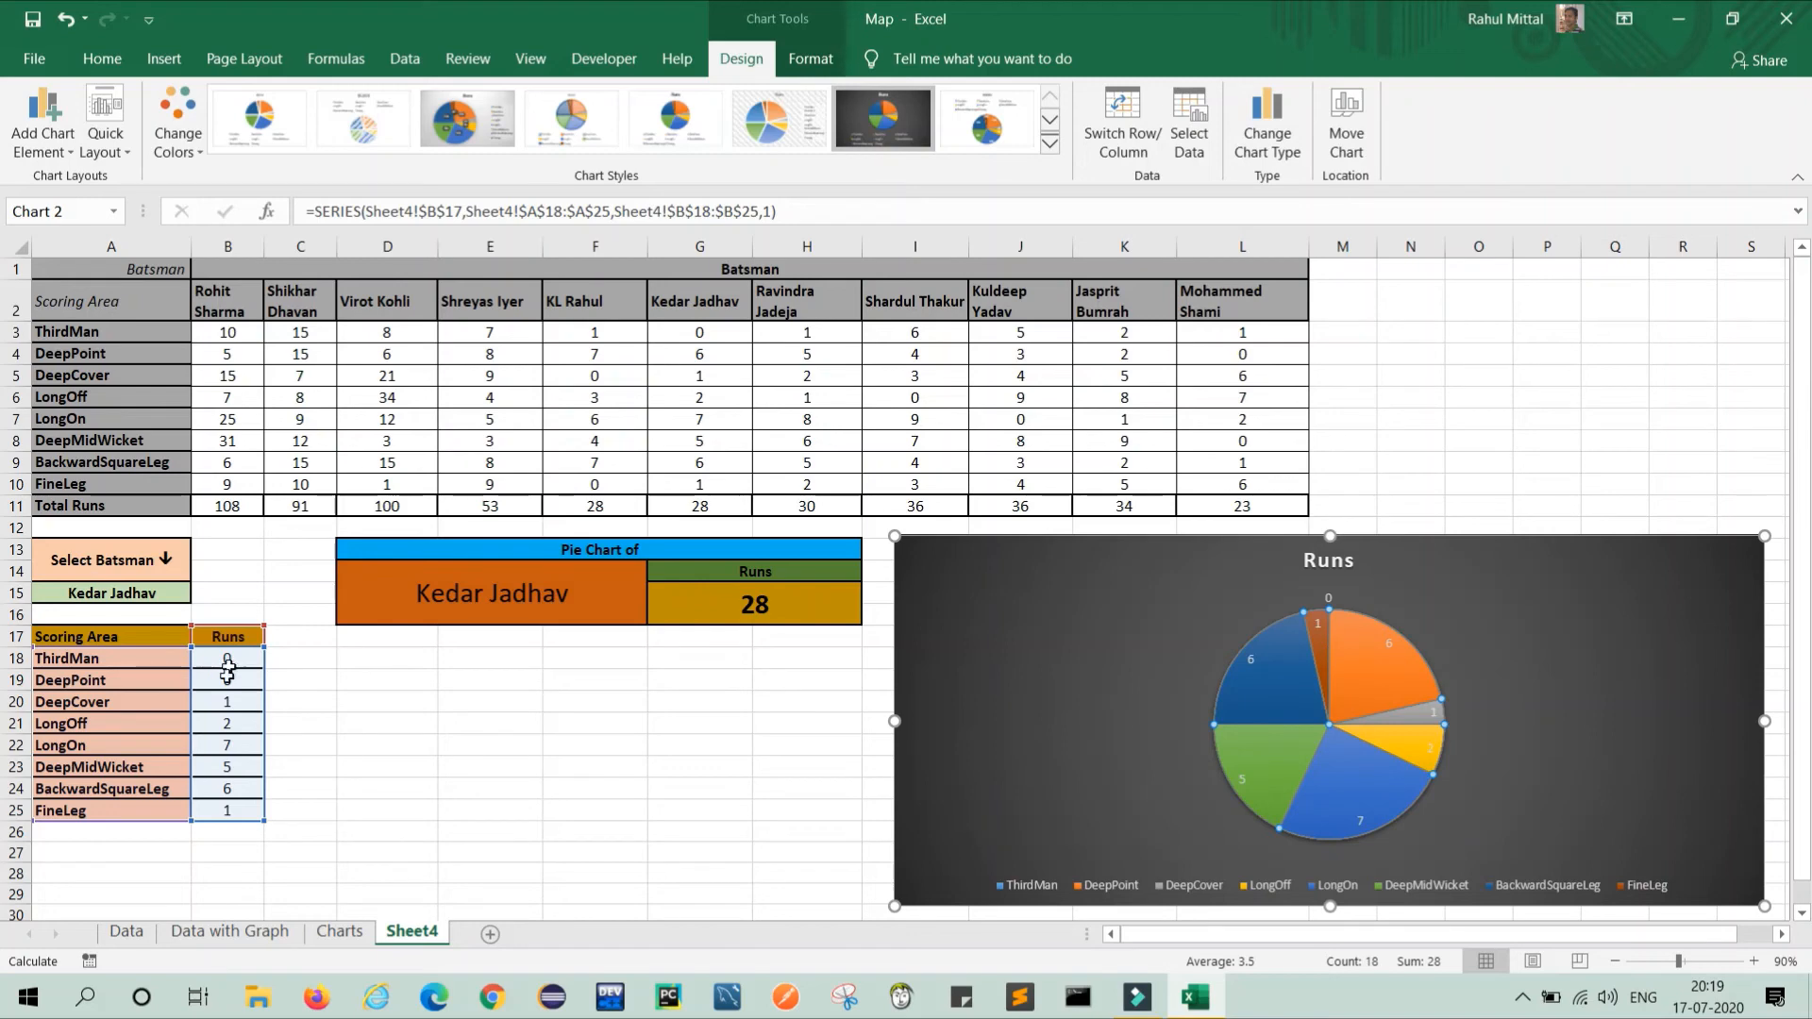
Step: Format the pie chart's data labels to include the category name with the value, and finish the label formatting
{"action": "right_click", "coordinate": [1357, 653]}
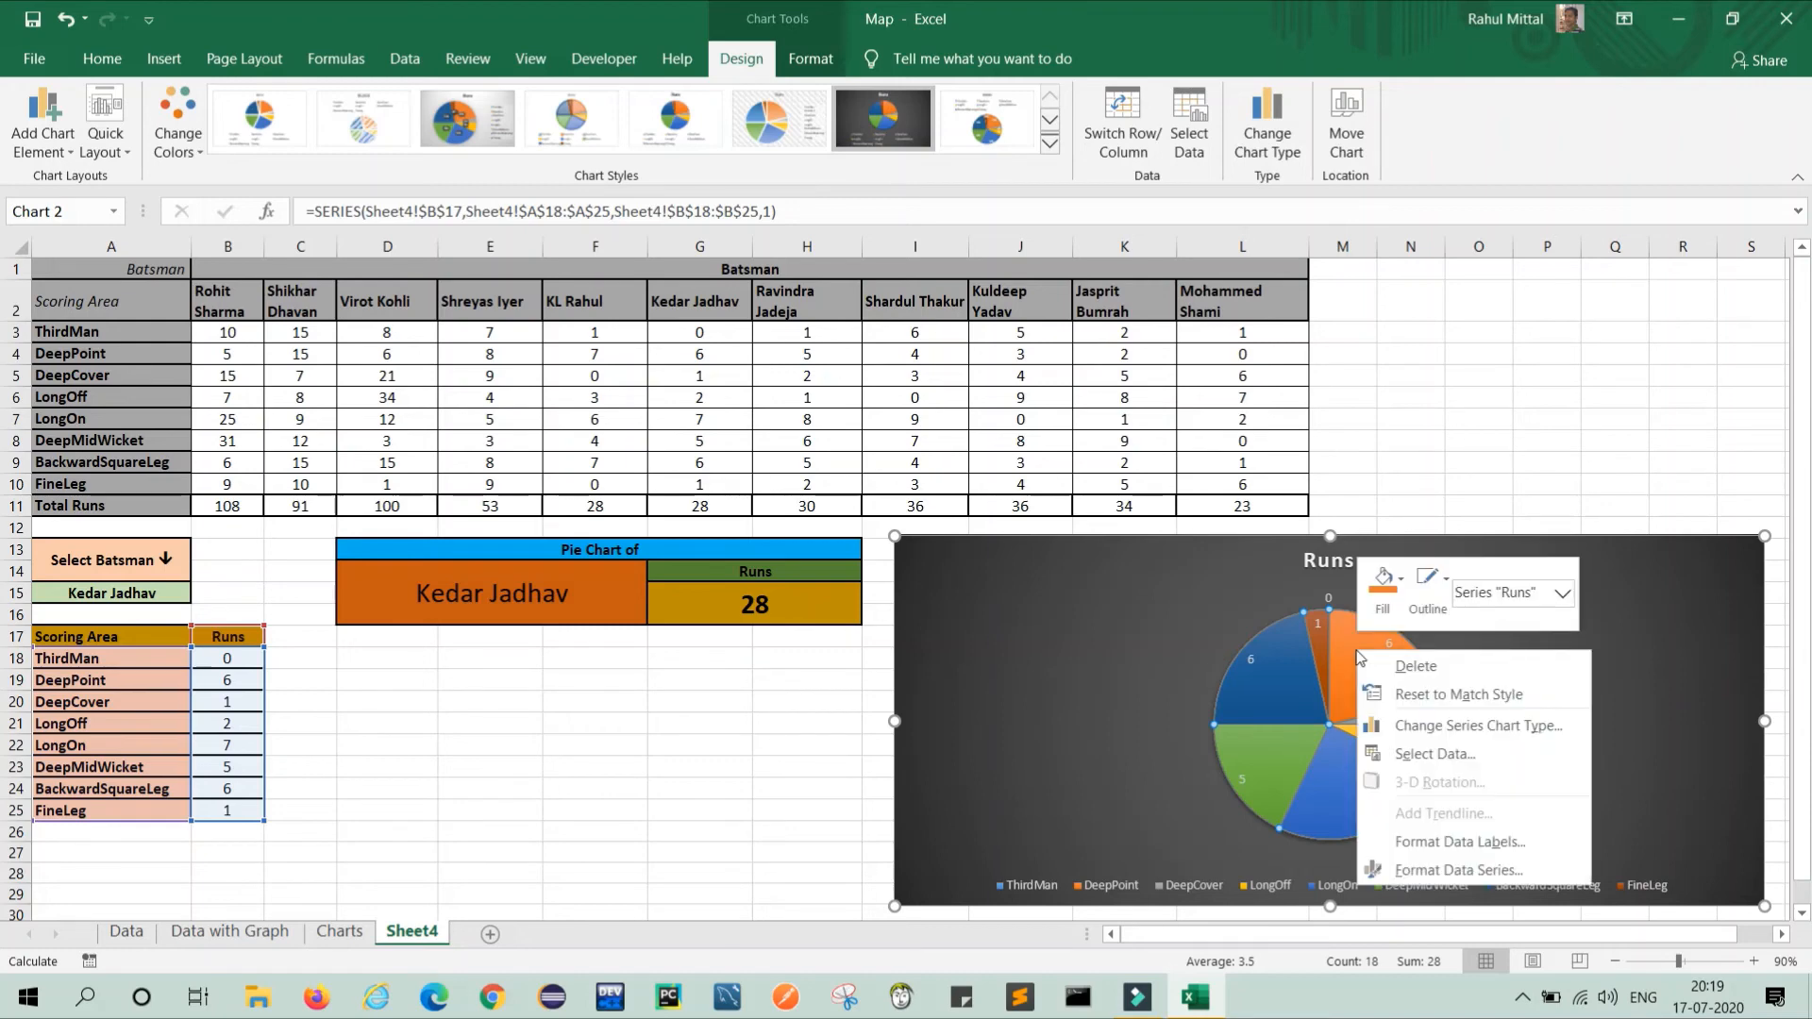
{"action": "left_click", "coordinate": [1470, 846]}
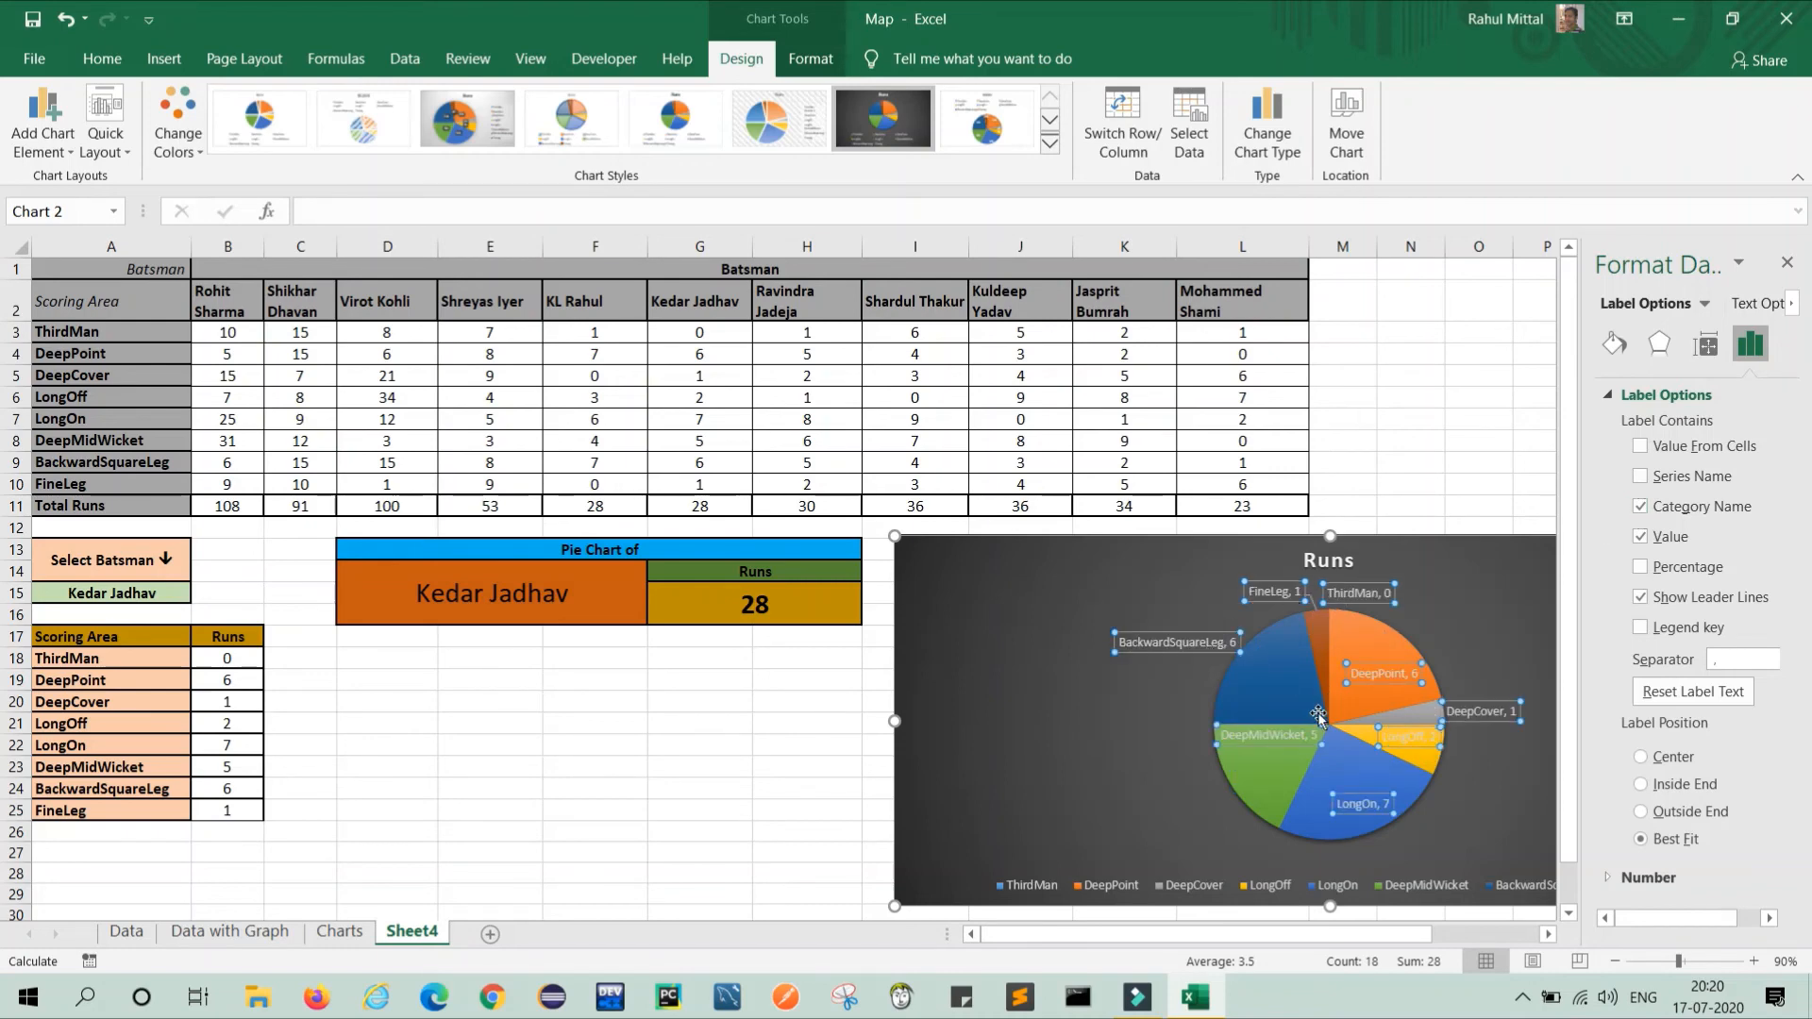
{"action": "mouse_move", "coordinate": [1290, 710]}
{"action": "left_click", "coordinate": [248, 787]}
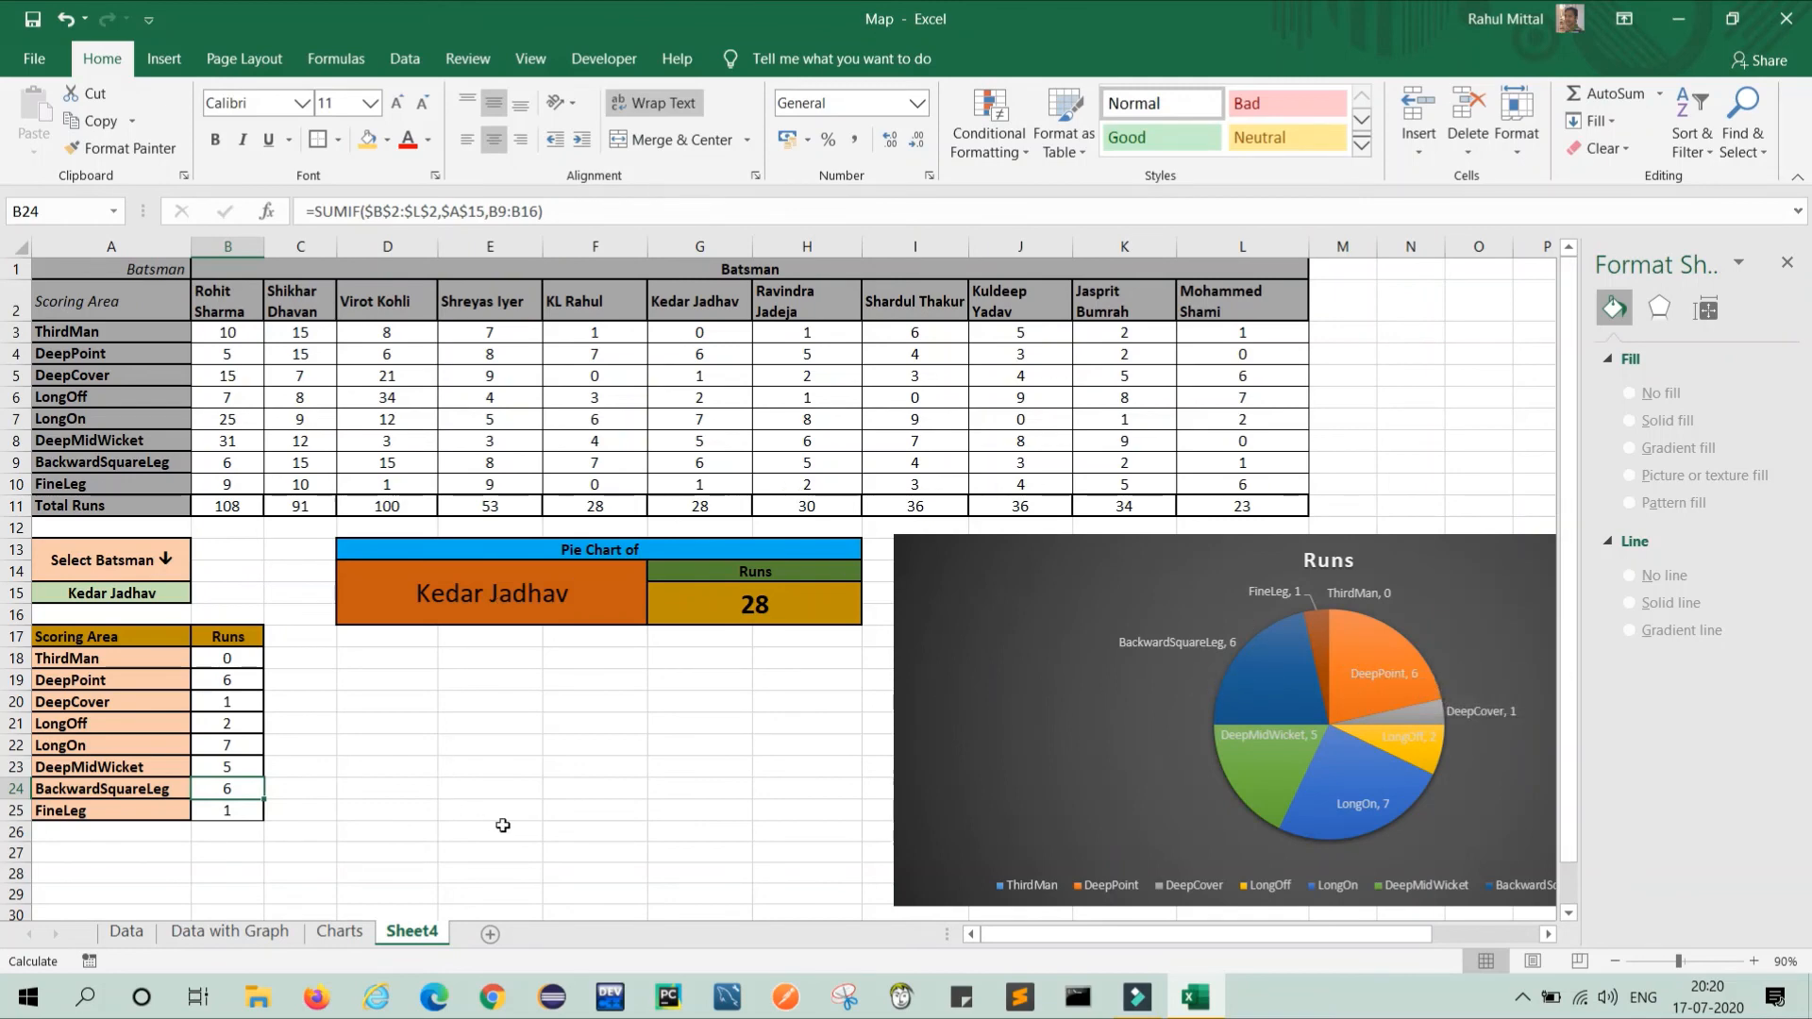
{"action": "left_click", "coordinate": [151, 593]}
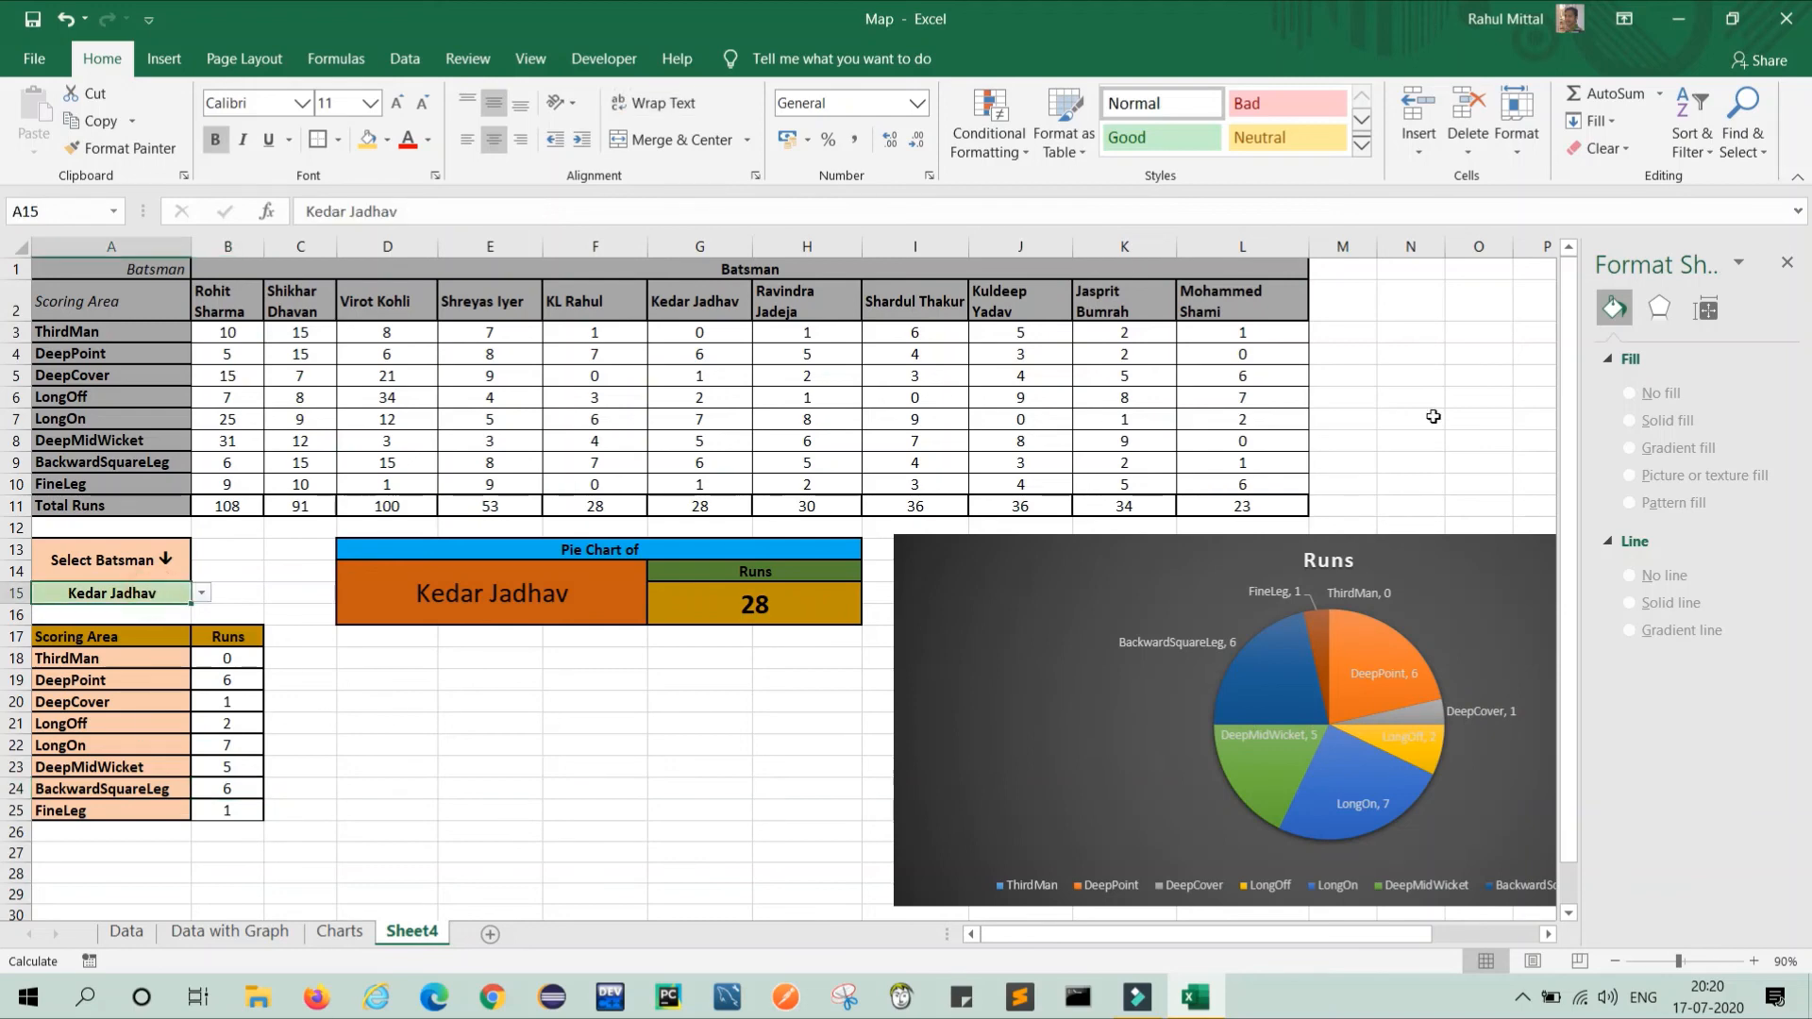
{"action": "left_click", "coordinate": [1786, 264]}
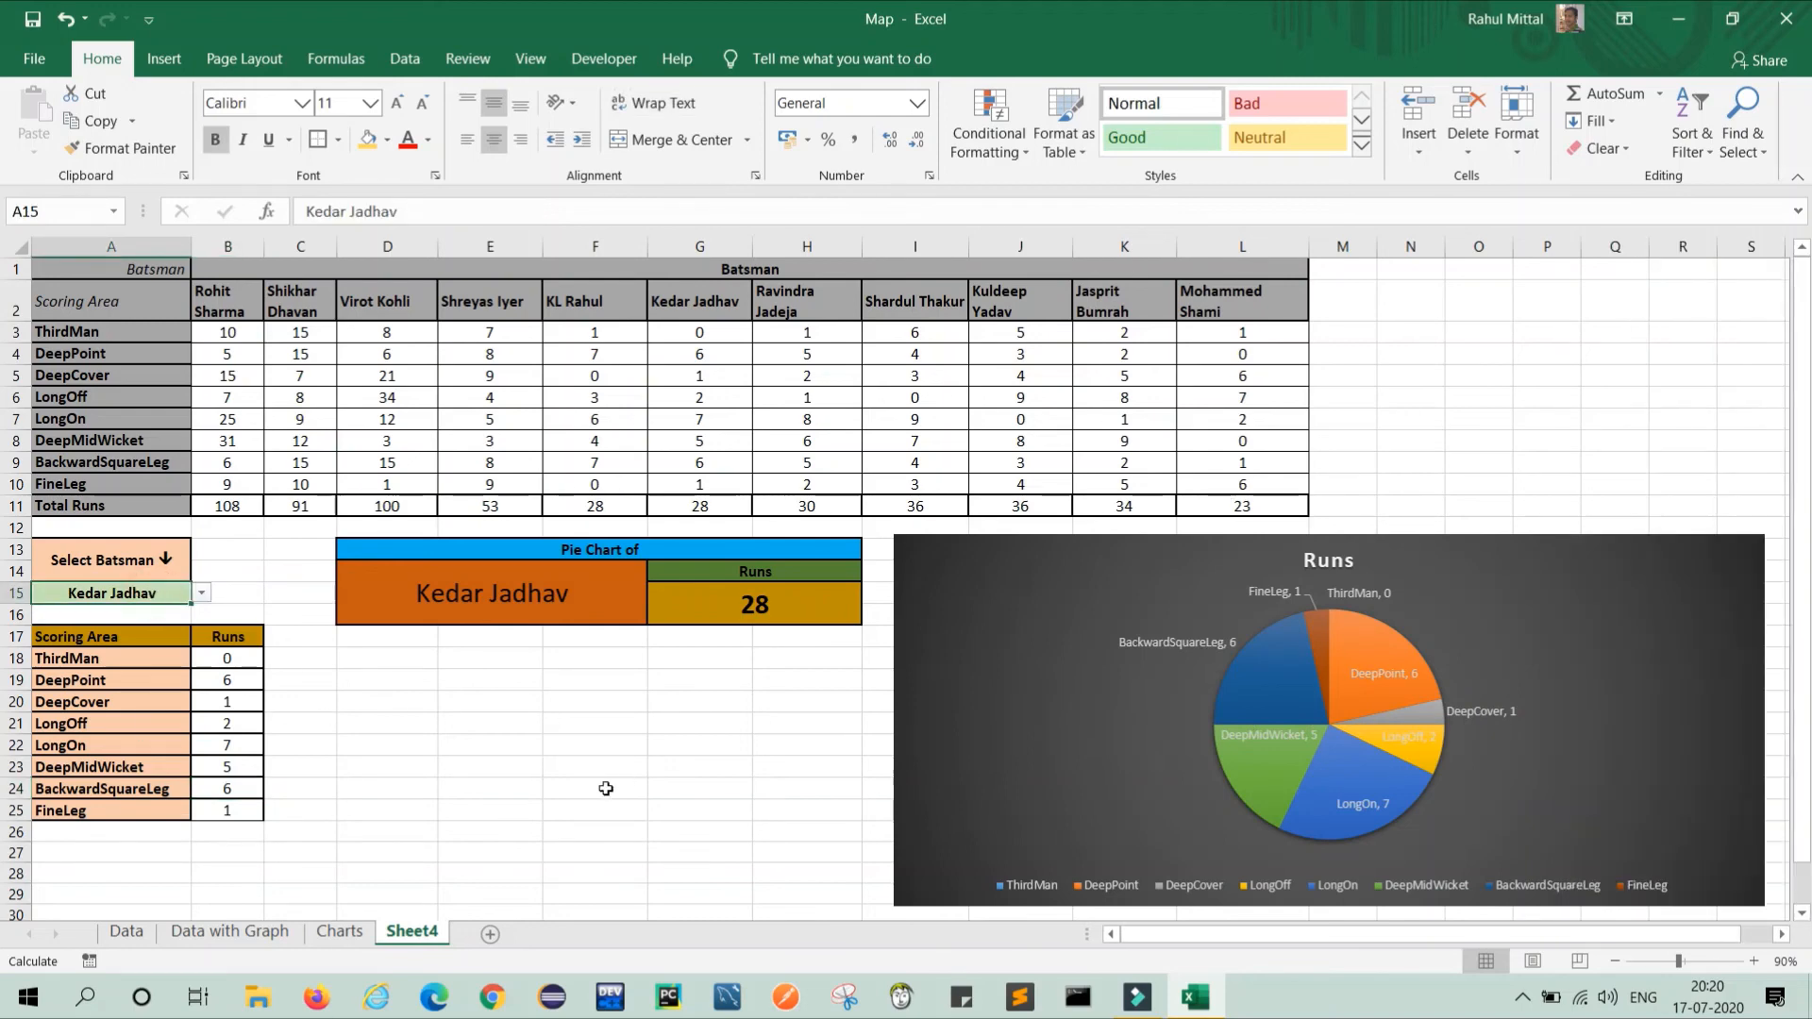
Step: Choose Rohit Sharma as the batsman in the A15 drop-down
{"action": "left_click", "coordinate": [202, 594]}
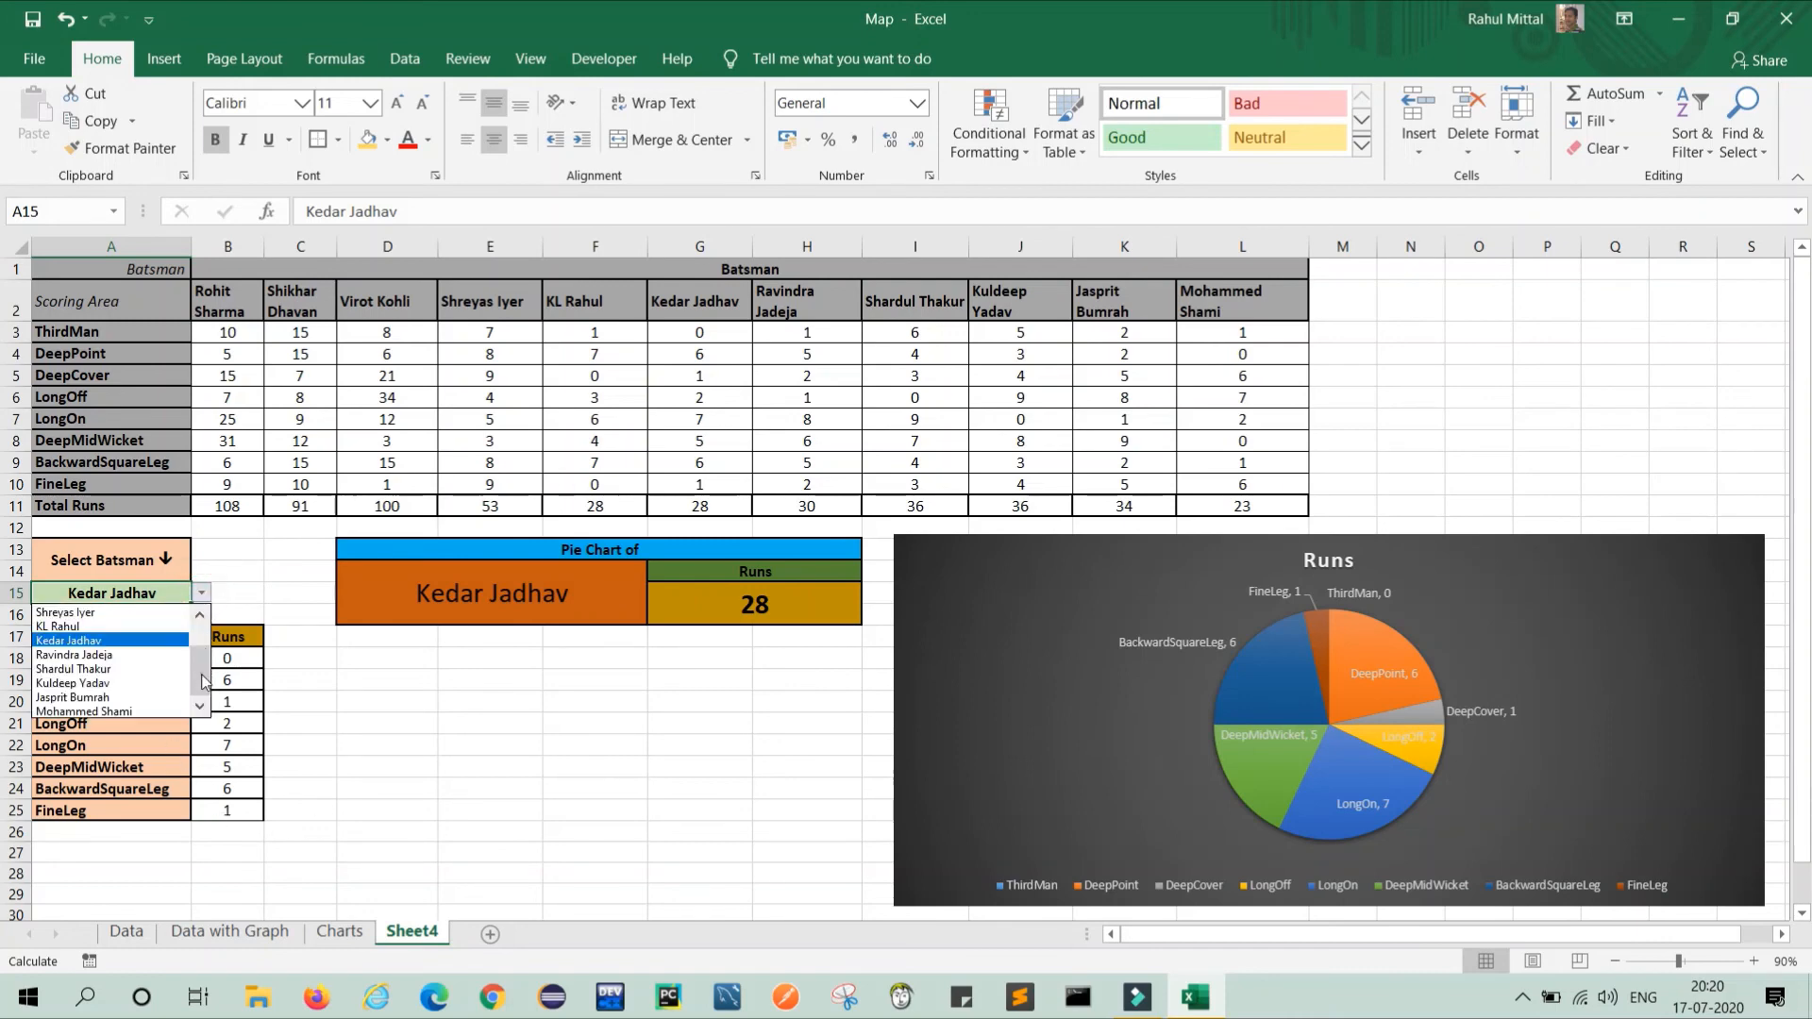
{"action": "left_click_drag", "start_coordinate": [204, 681], "coordinate": [203, 658]}
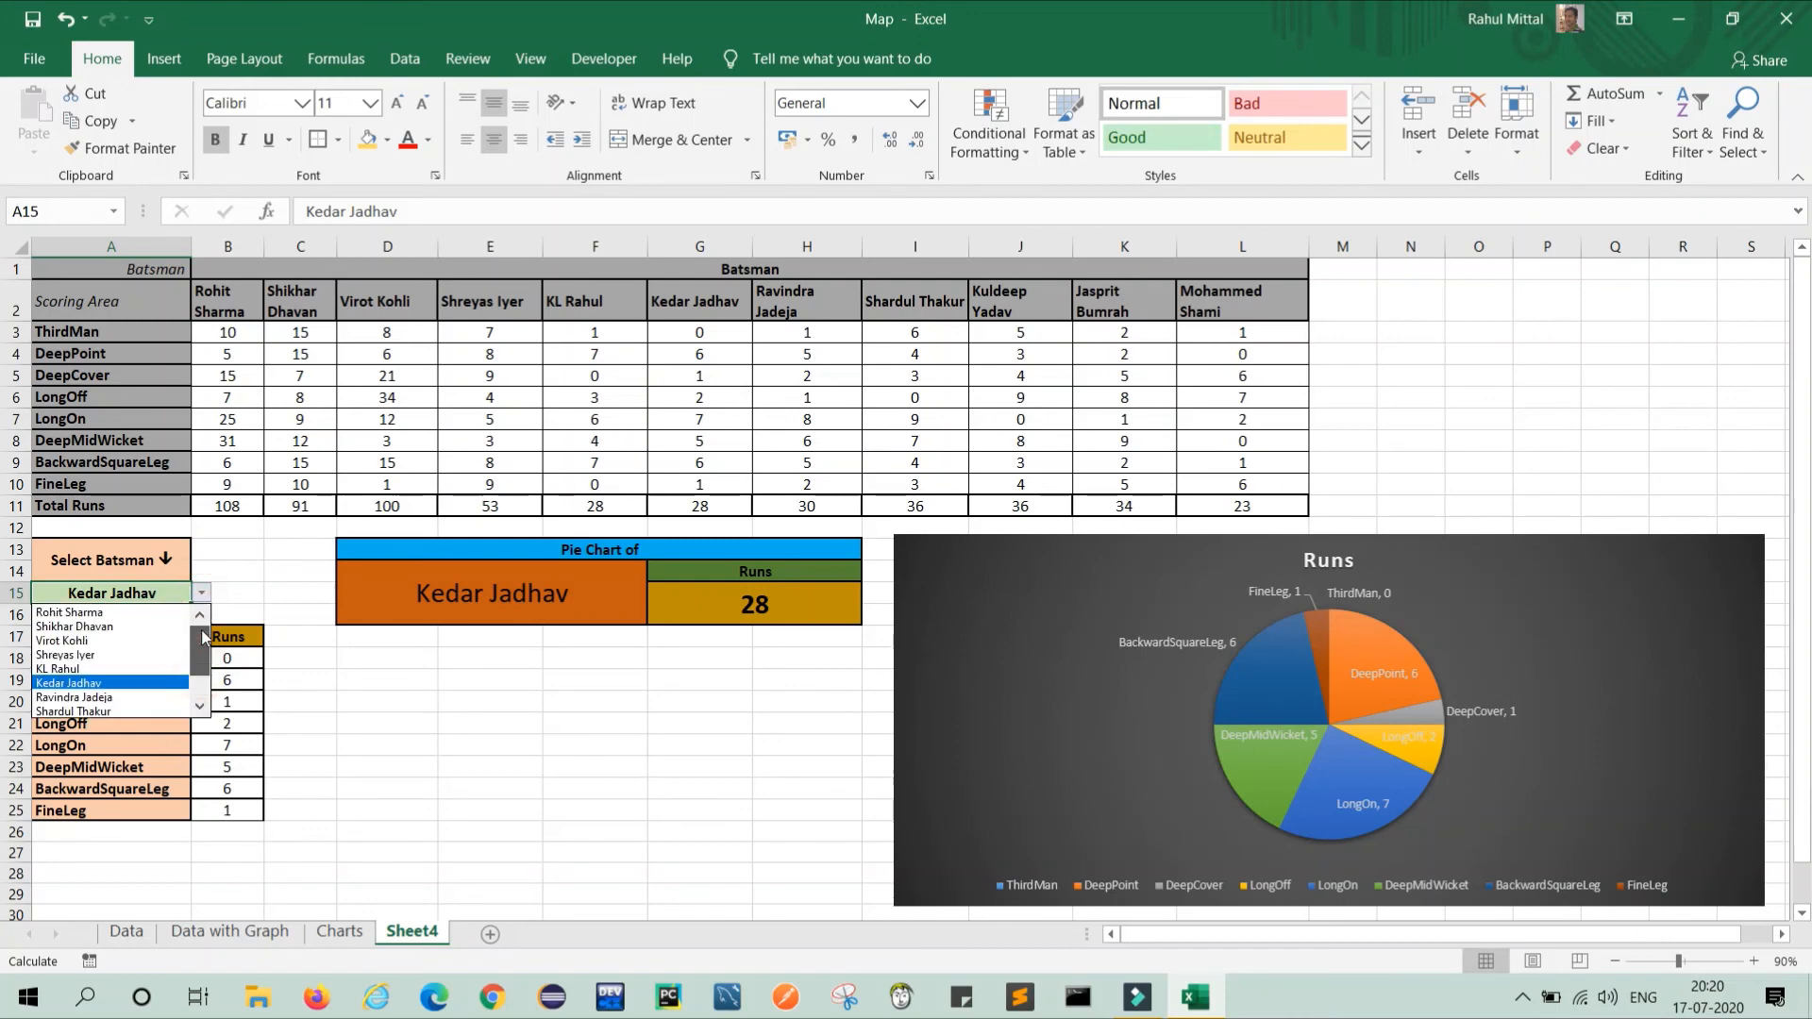
{"action": "left_click", "coordinate": [88, 613]}
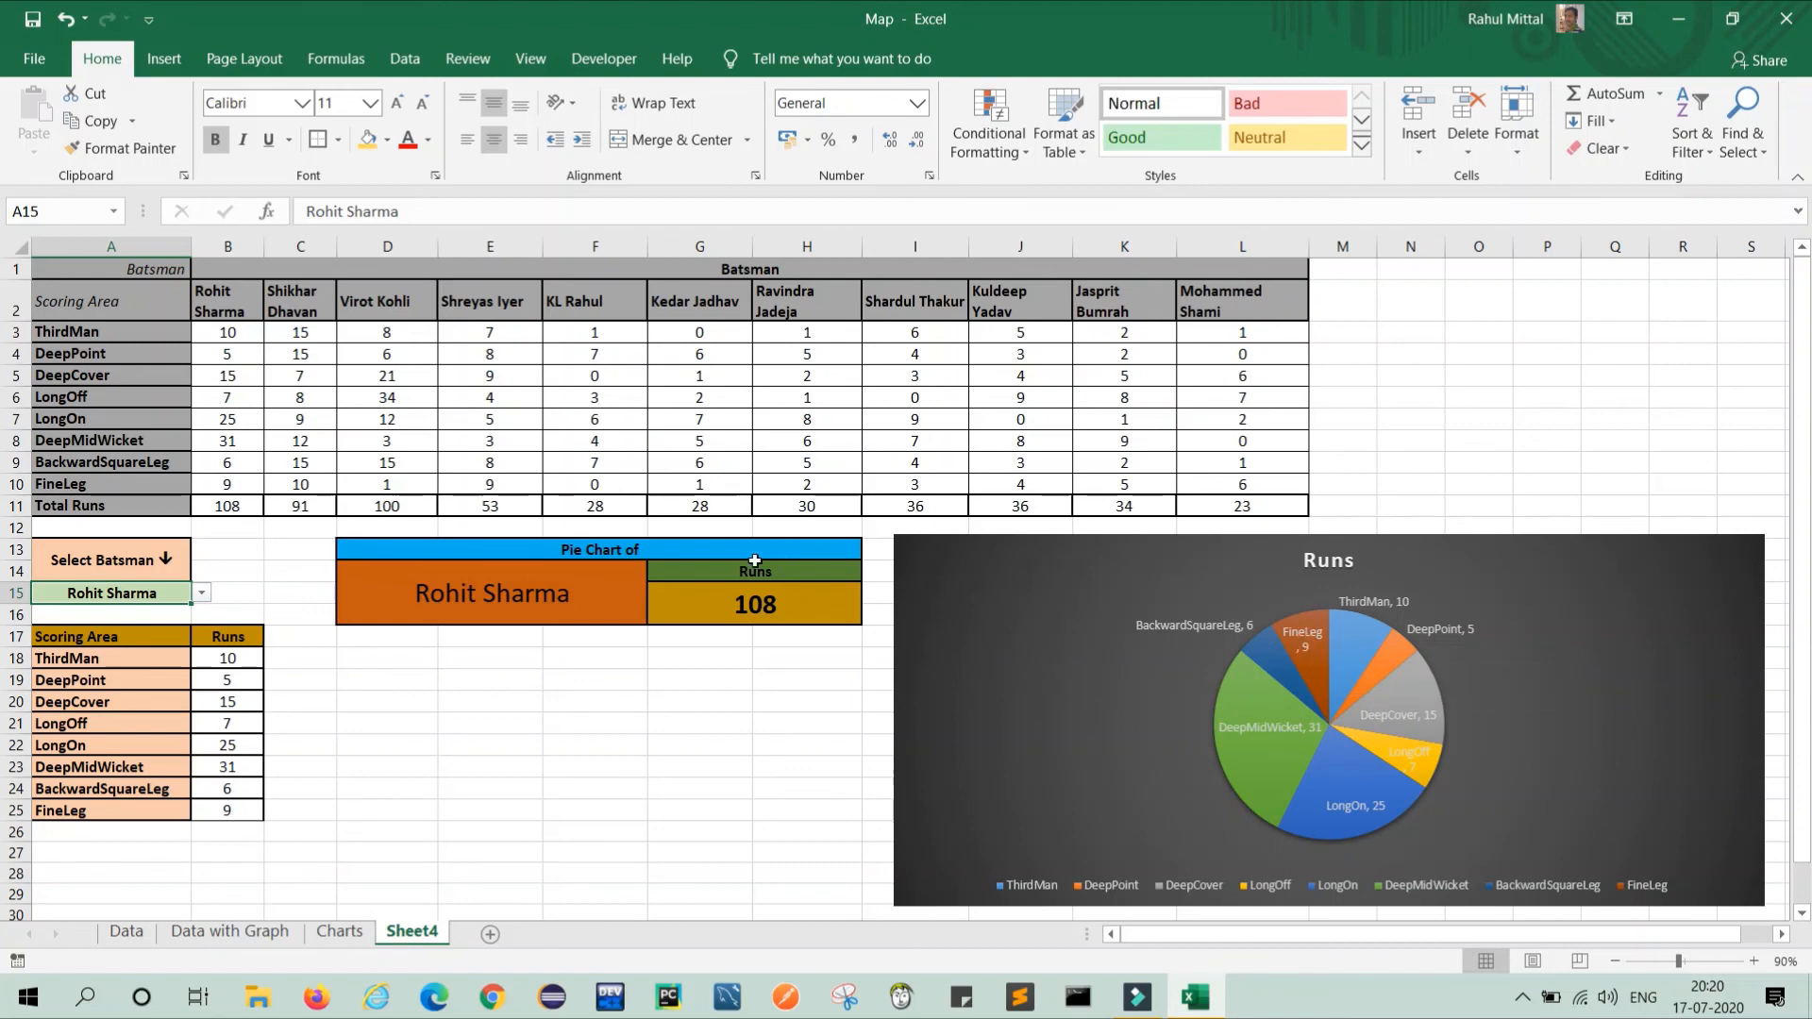
Step: Compare the pie chart's FineLeg, DeepMidWicket and LongOn slices with Rohit Sharma's runs in column B of the source table
{"action": "left_click", "coordinate": [230, 489]}
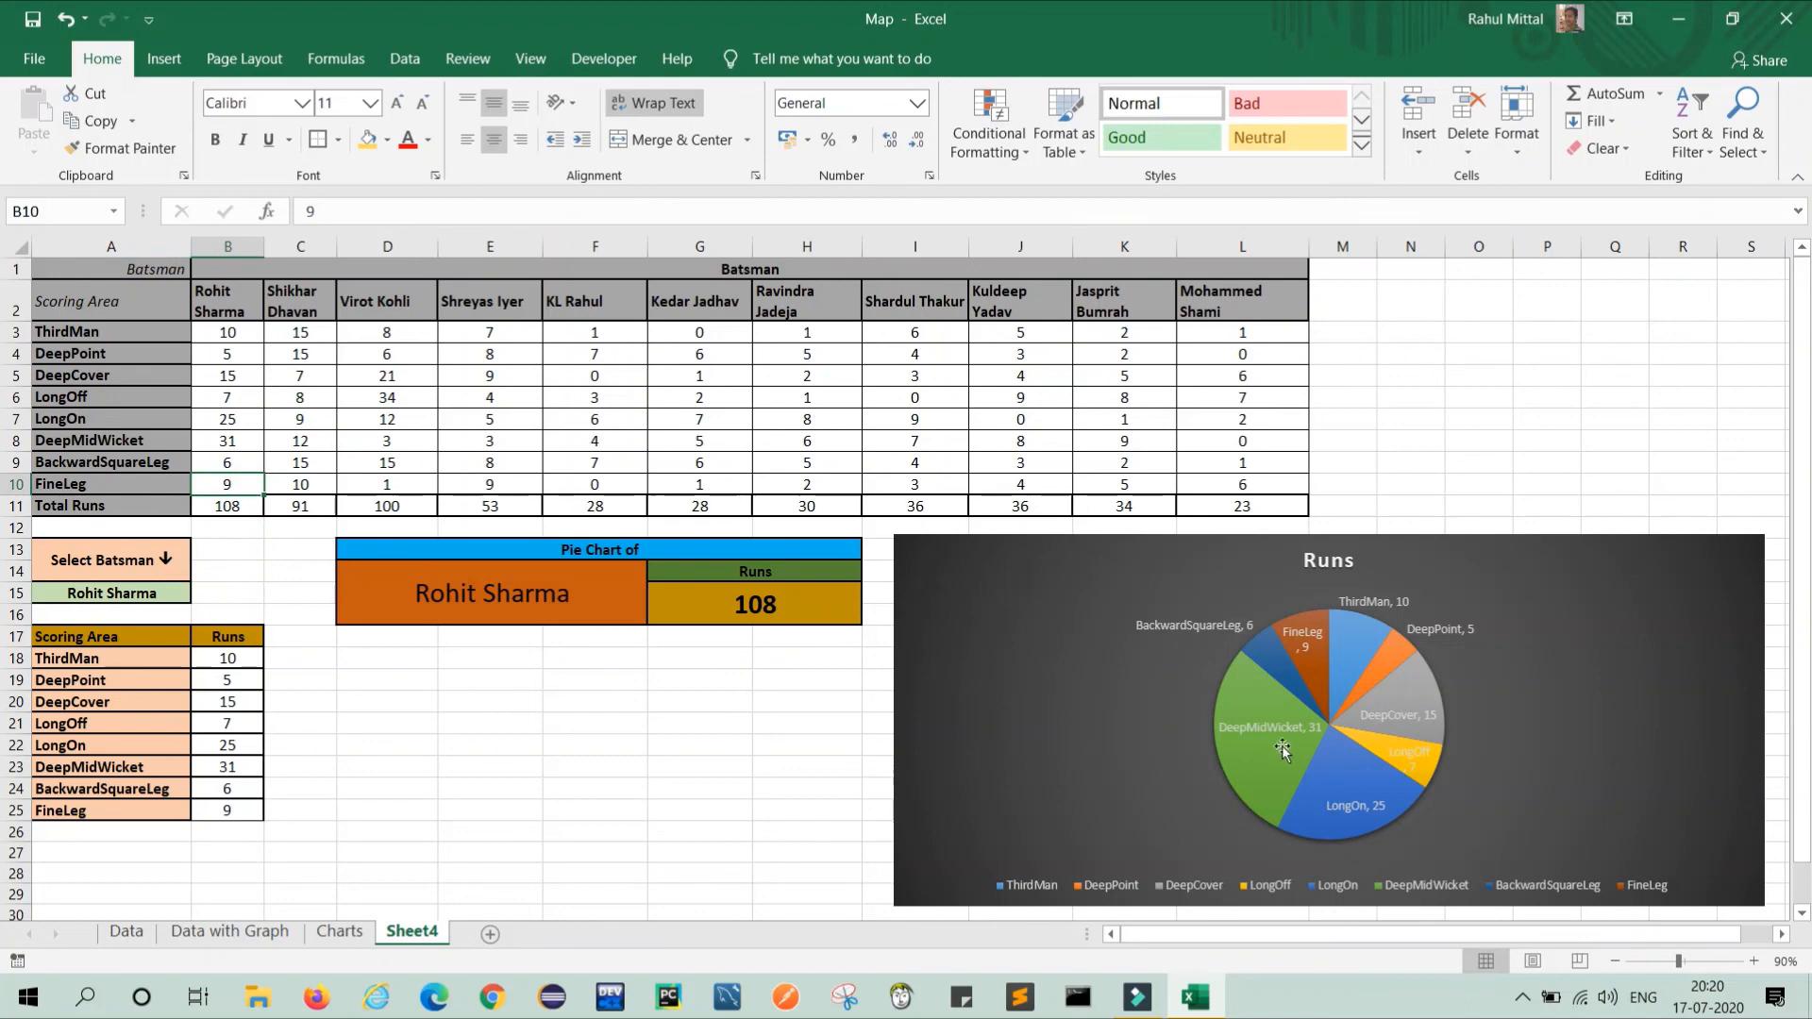
{"action": "mouse_move", "coordinate": [1294, 751]}
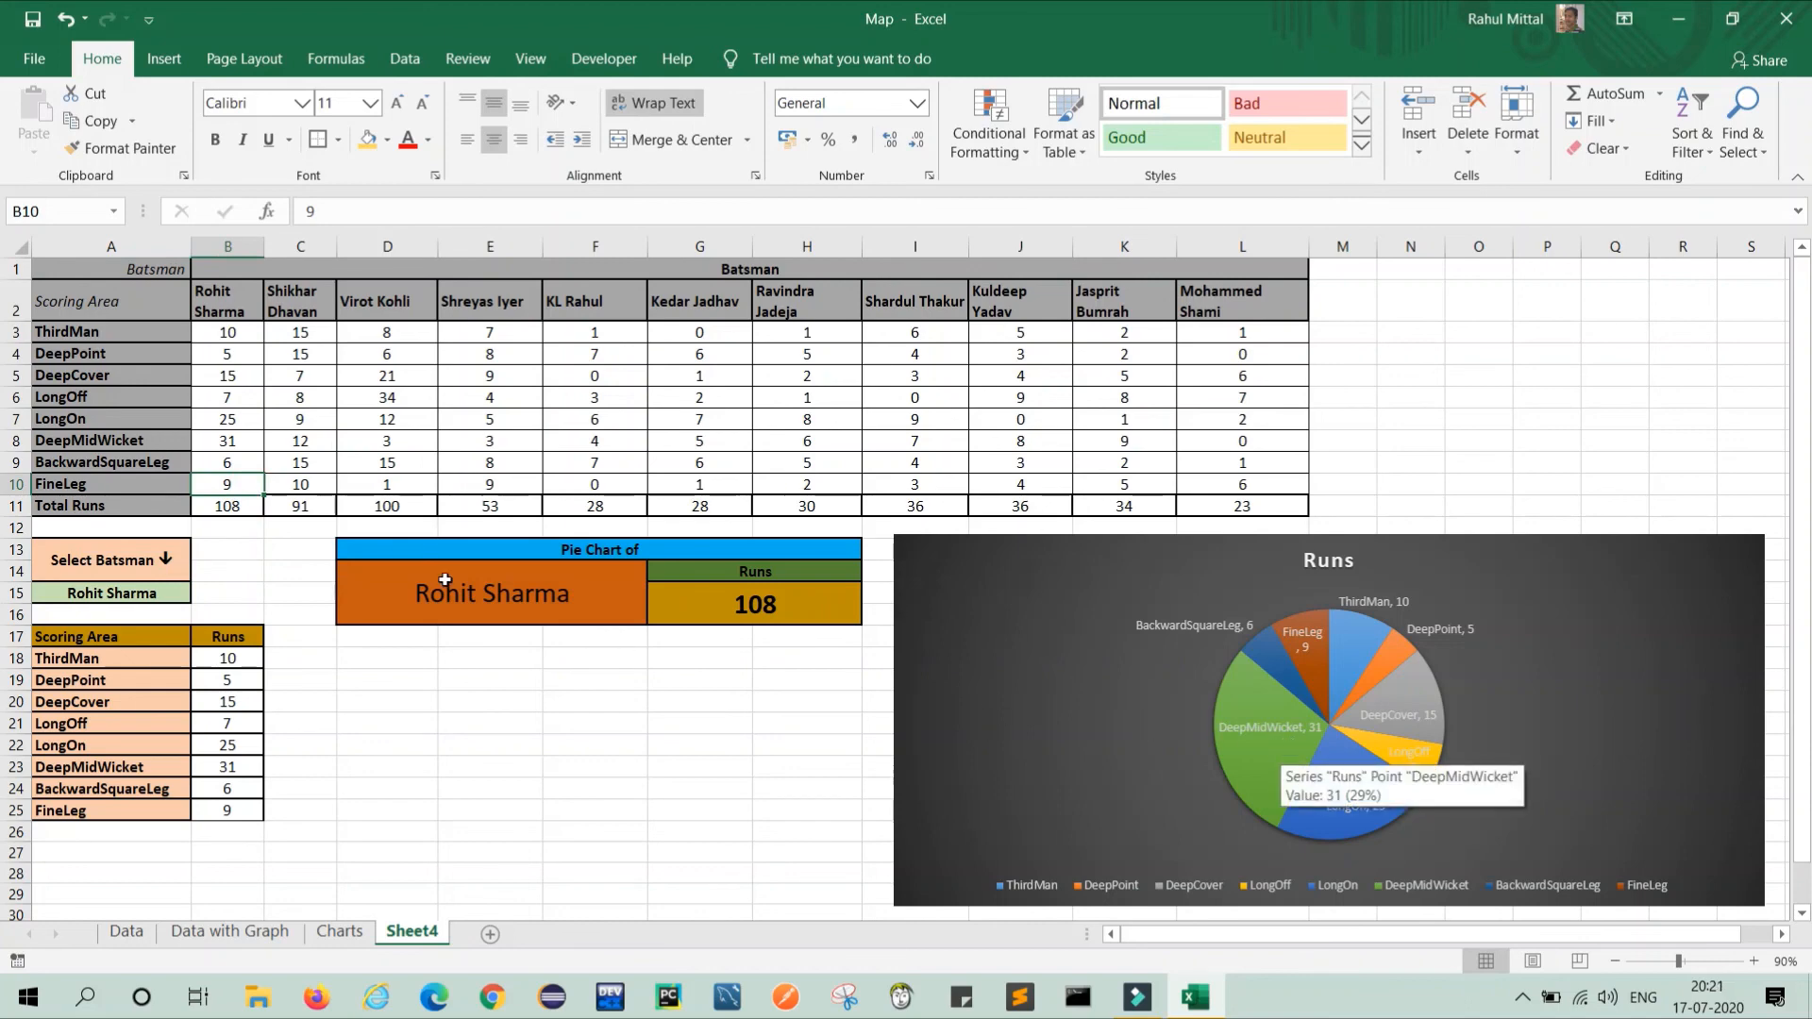
{"action": "left_click", "coordinate": [250, 439]}
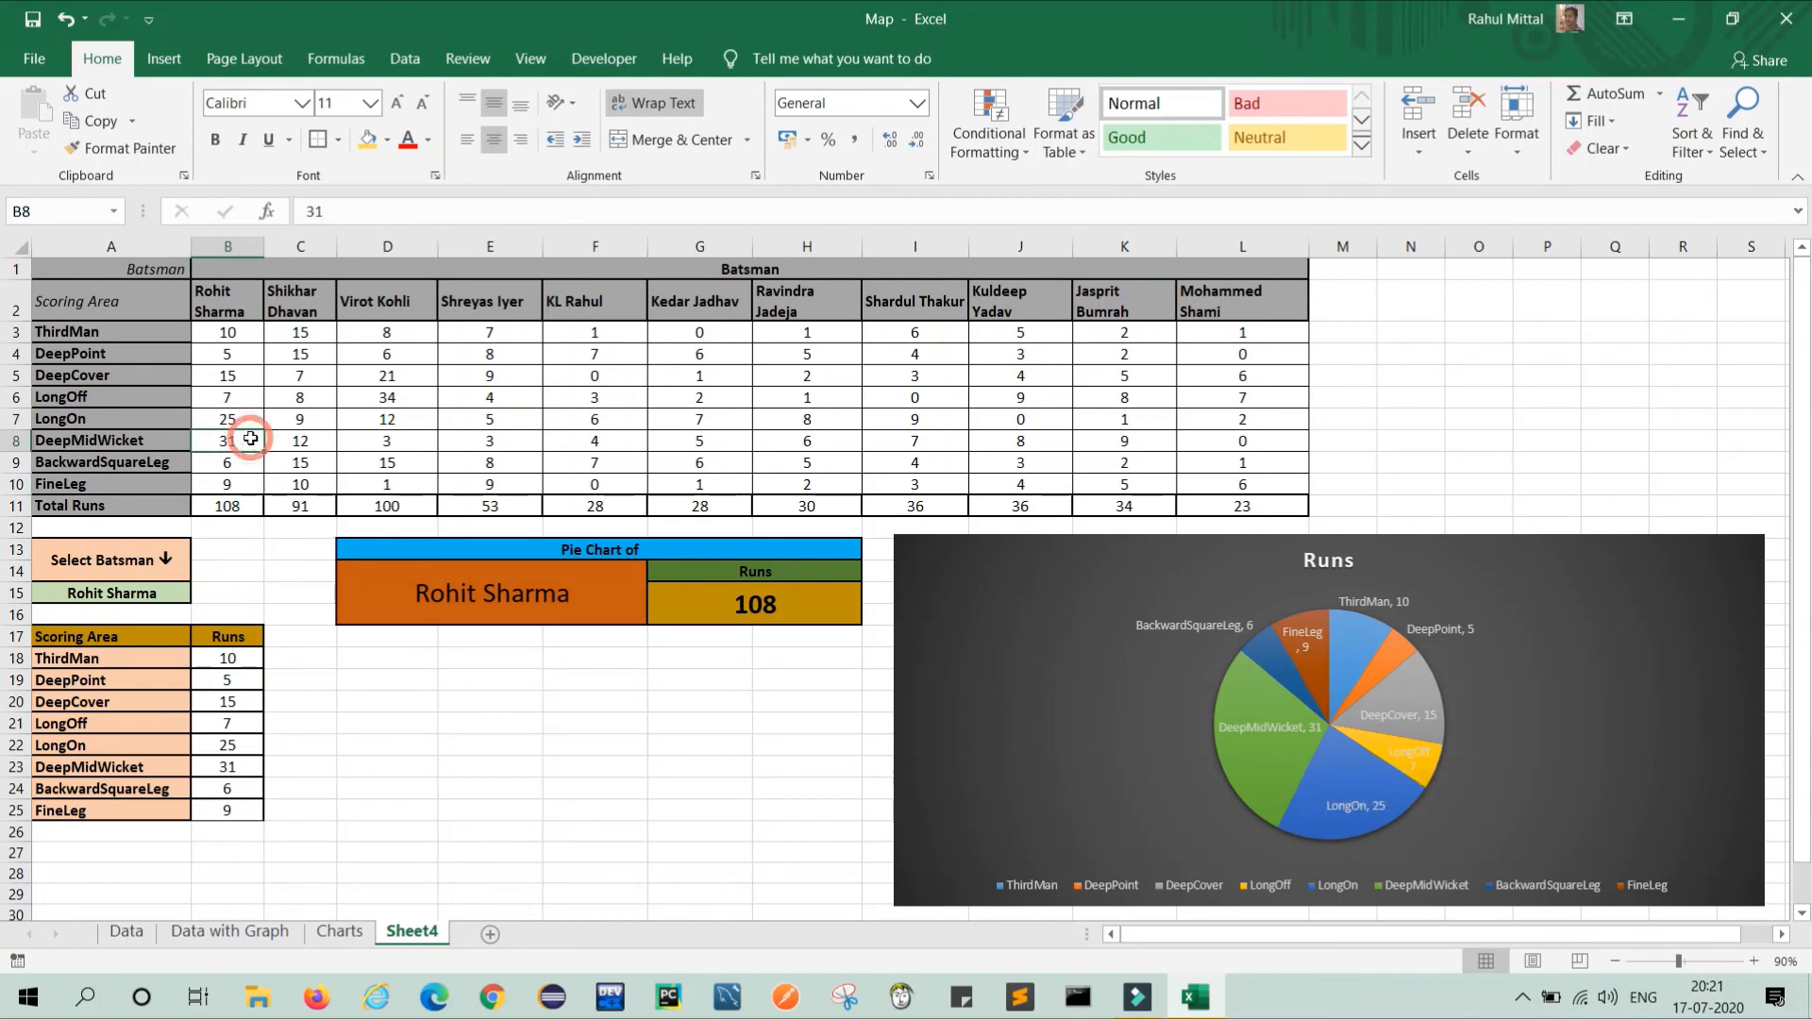
{"action": "left_click", "coordinate": [1355, 801]}
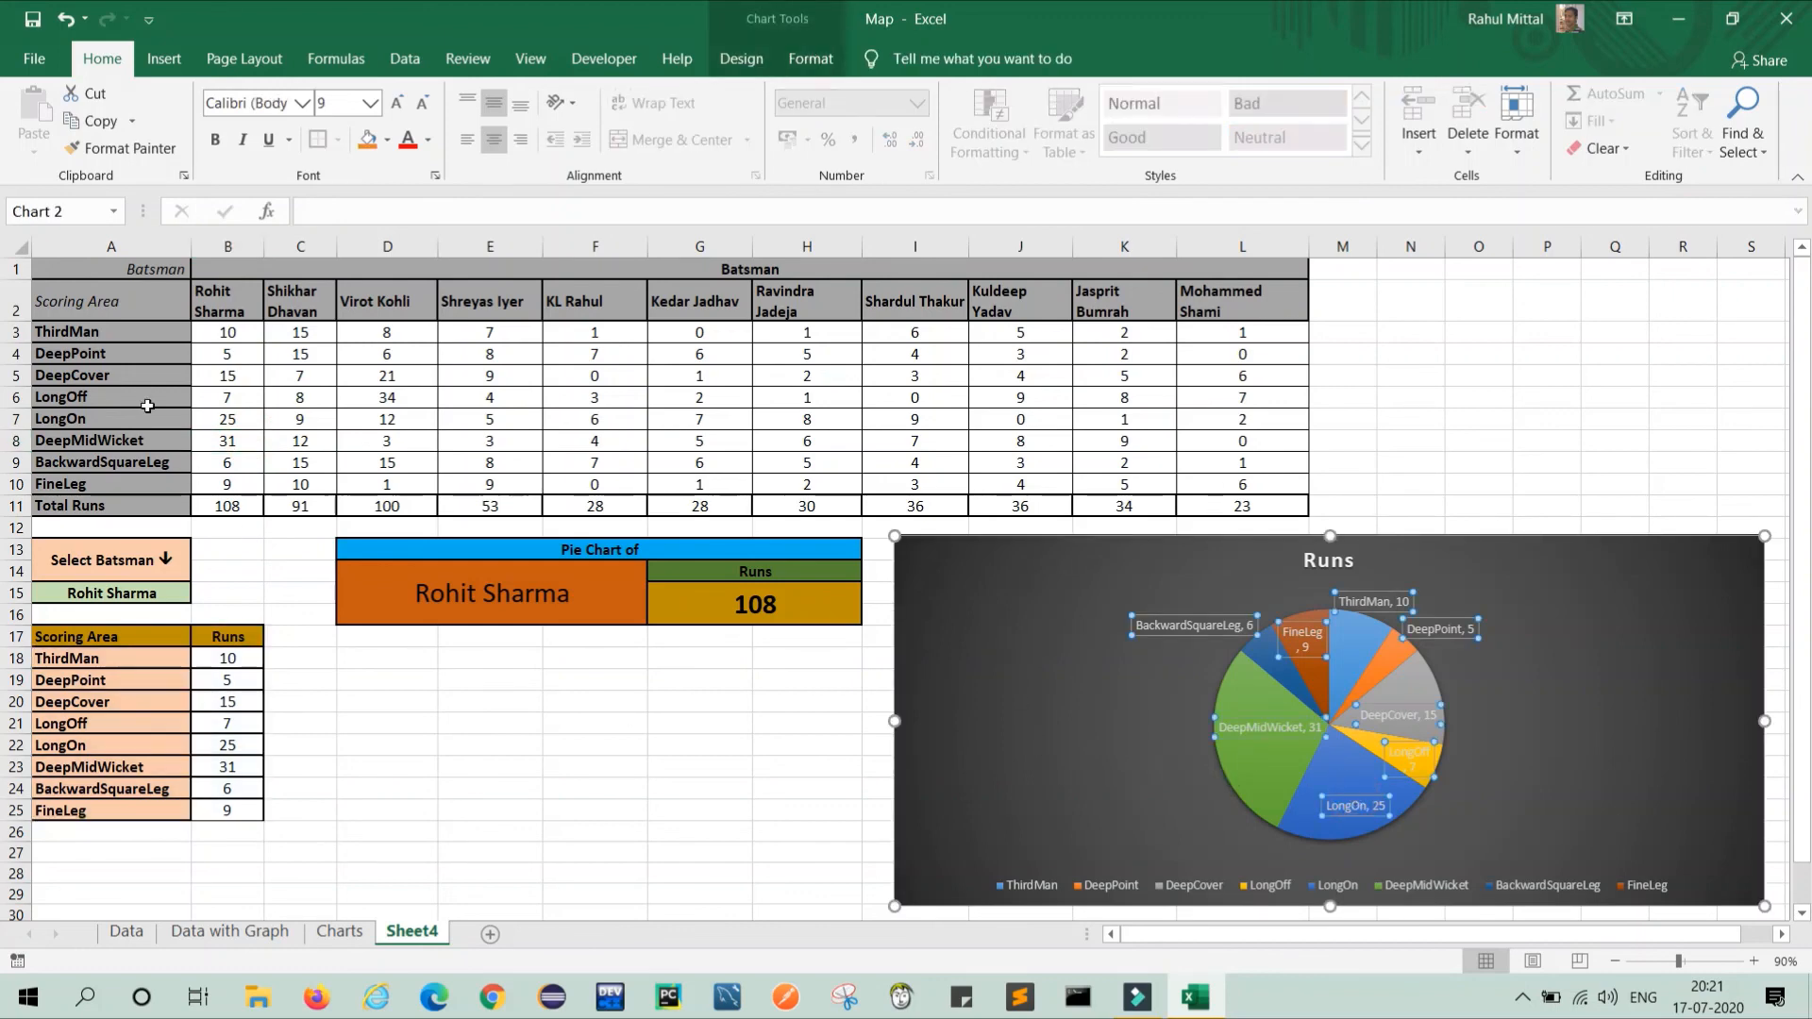
{"action": "left_click", "coordinate": [234, 422]}
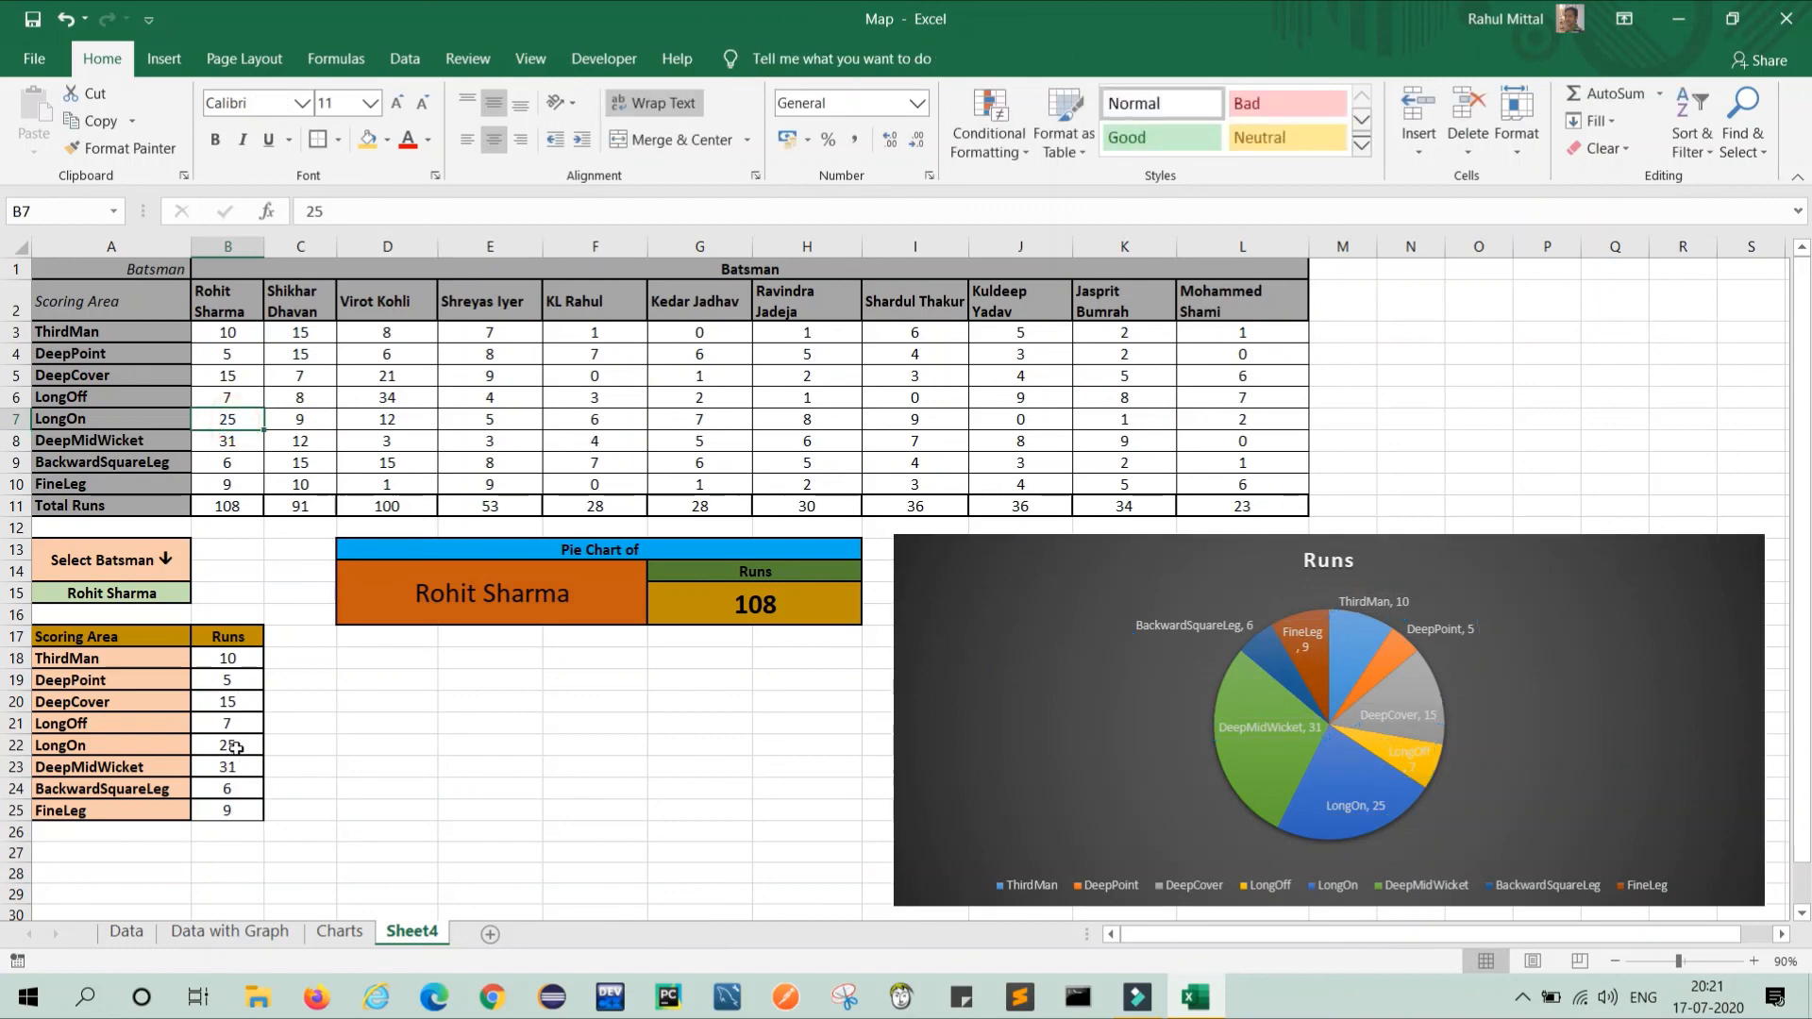
{"action": "left_click", "coordinate": [549, 760]}
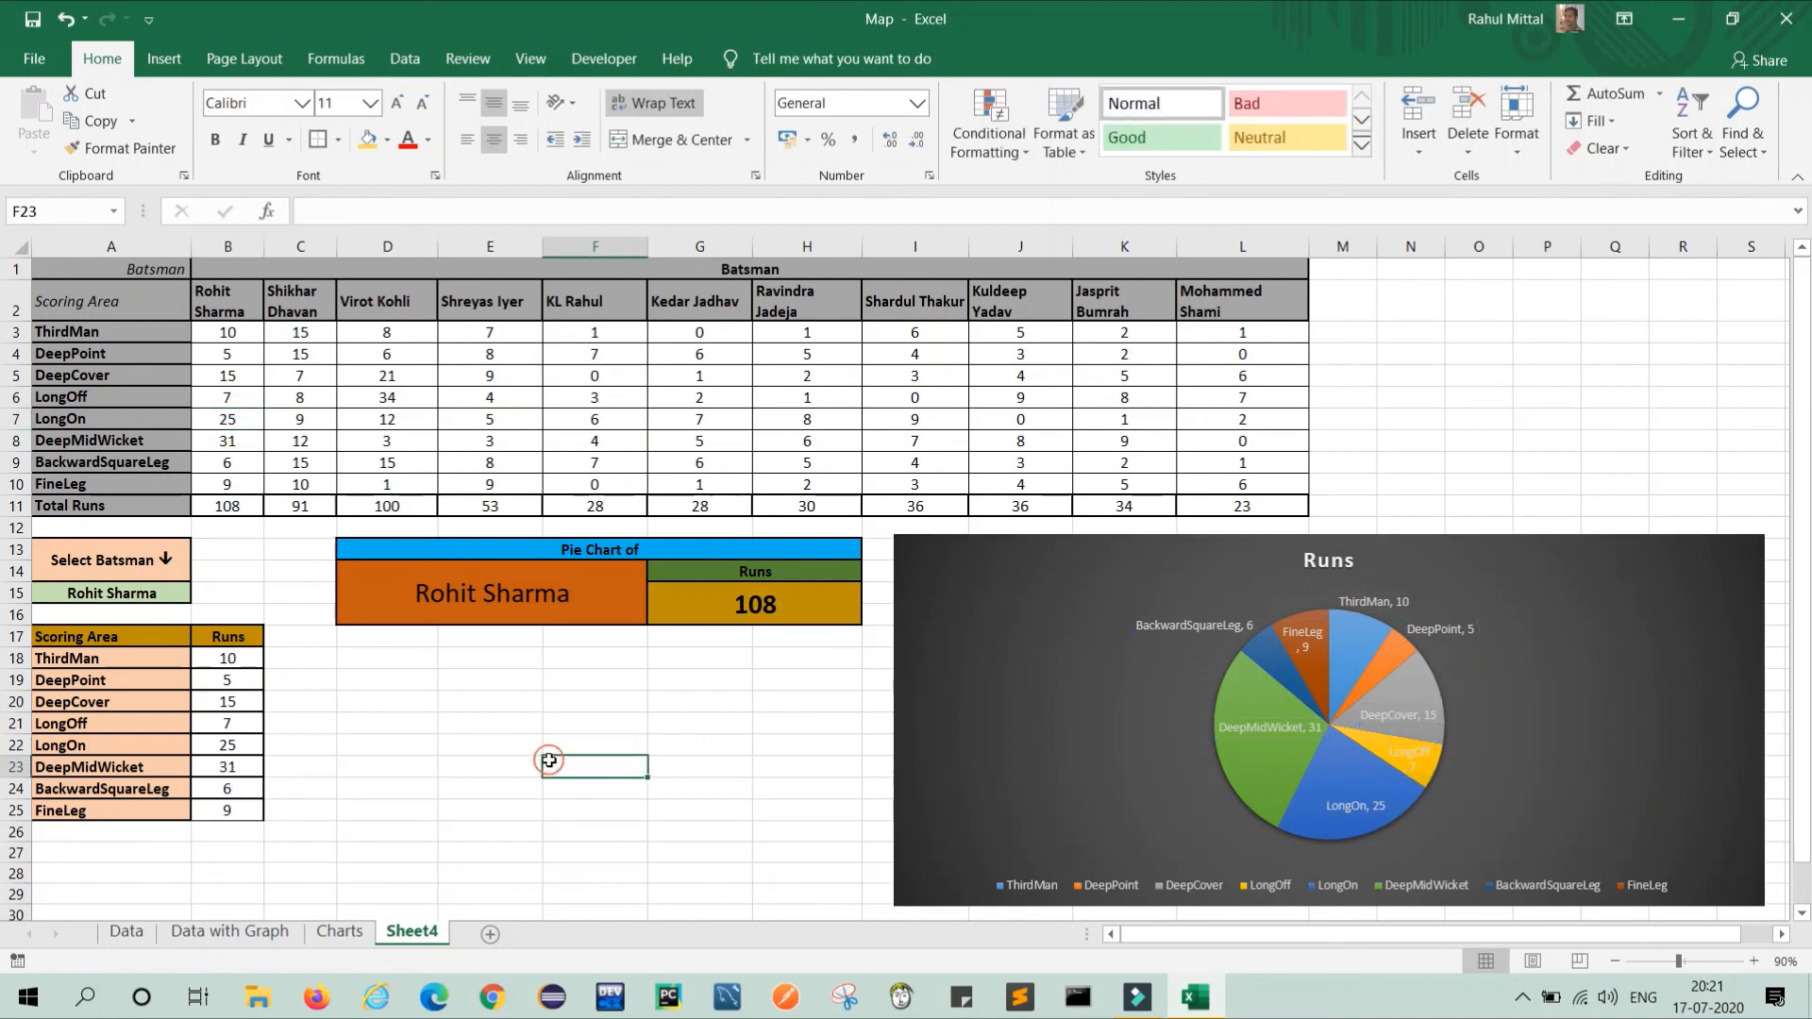